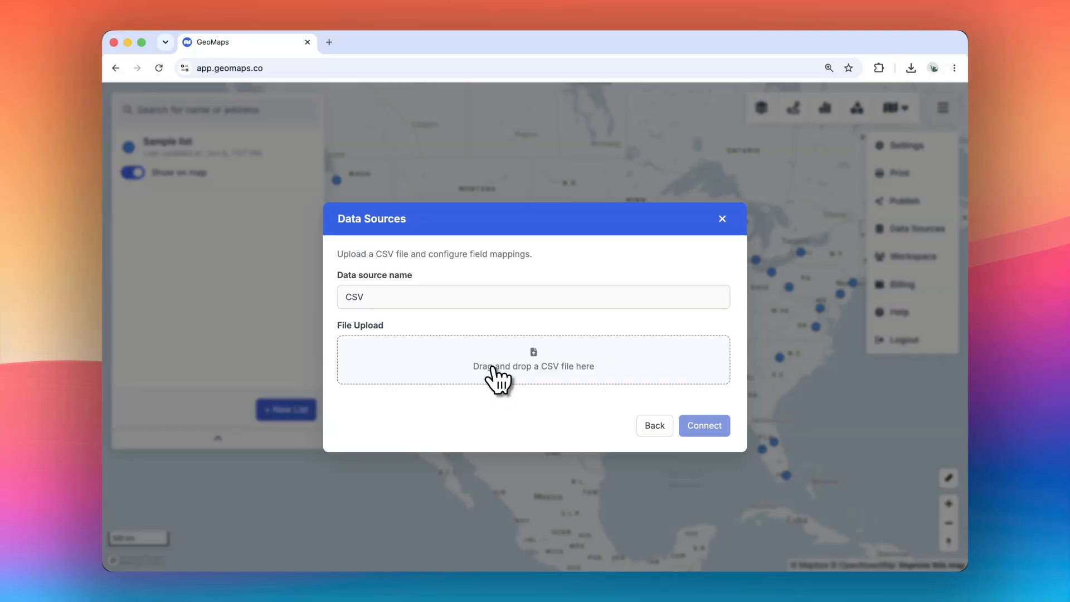
# Upload "Sample Sheet - Sheet 2.csv" from the Desktop folder as the file for the CSV data source.
pyautogui.click(495, 374)
pyautogui.click(312, 258)
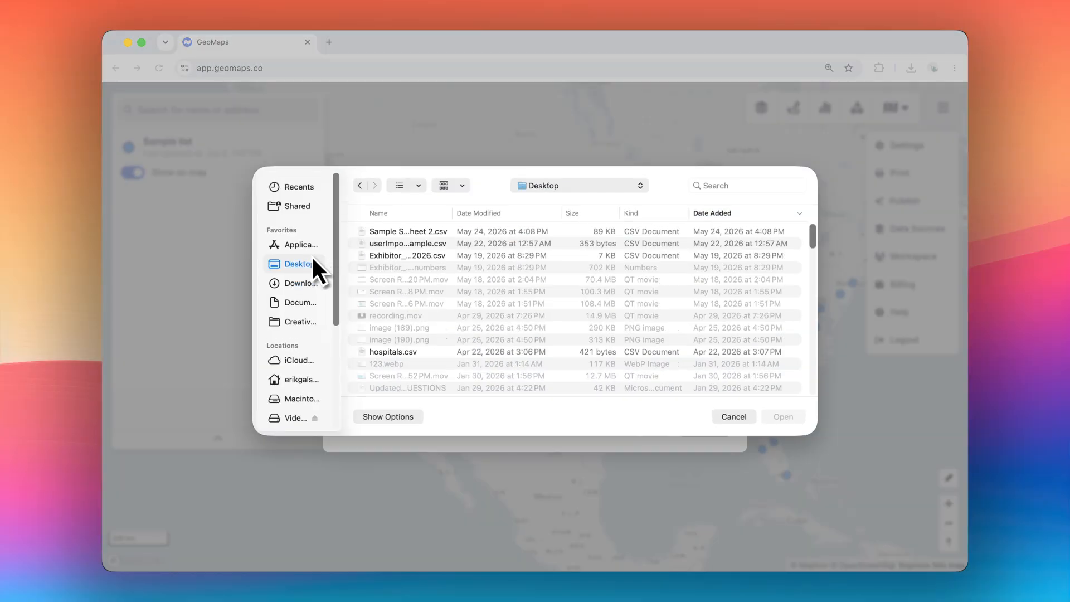
pyautogui.doubleClick(382, 230)
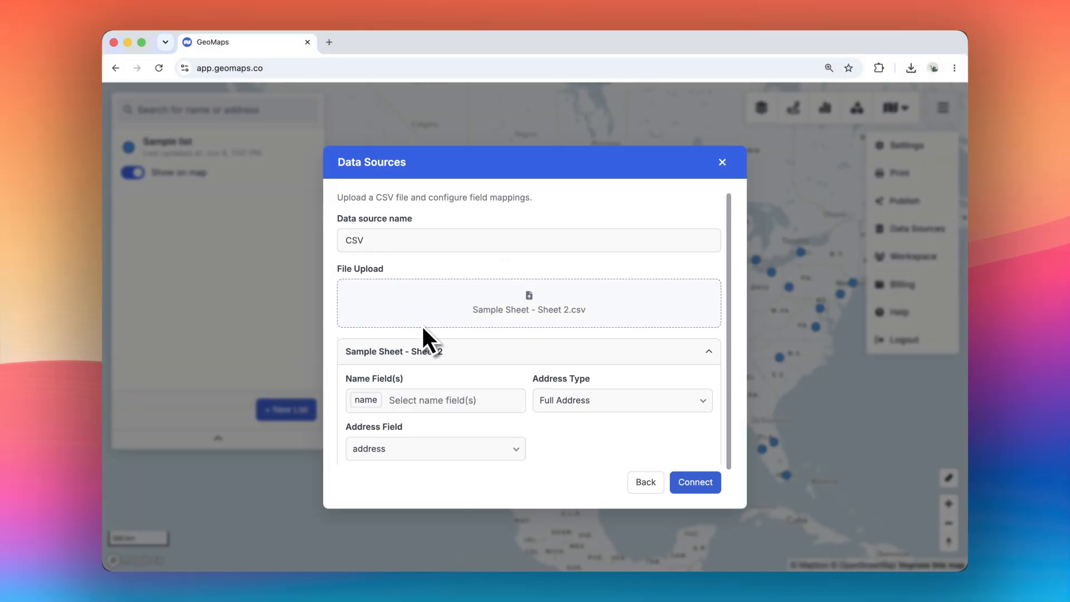
pyautogui.scroll(-1, 429, 343)
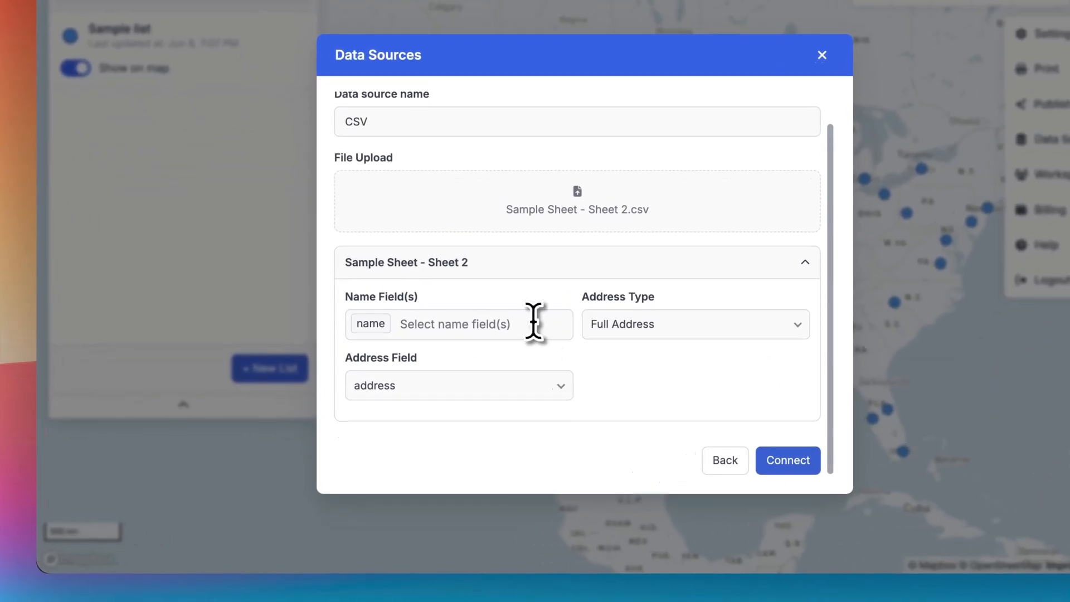
# Examine the available choices for the name fields, address field and address type in the CSV field mappings.
pyautogui.click(496, 374)
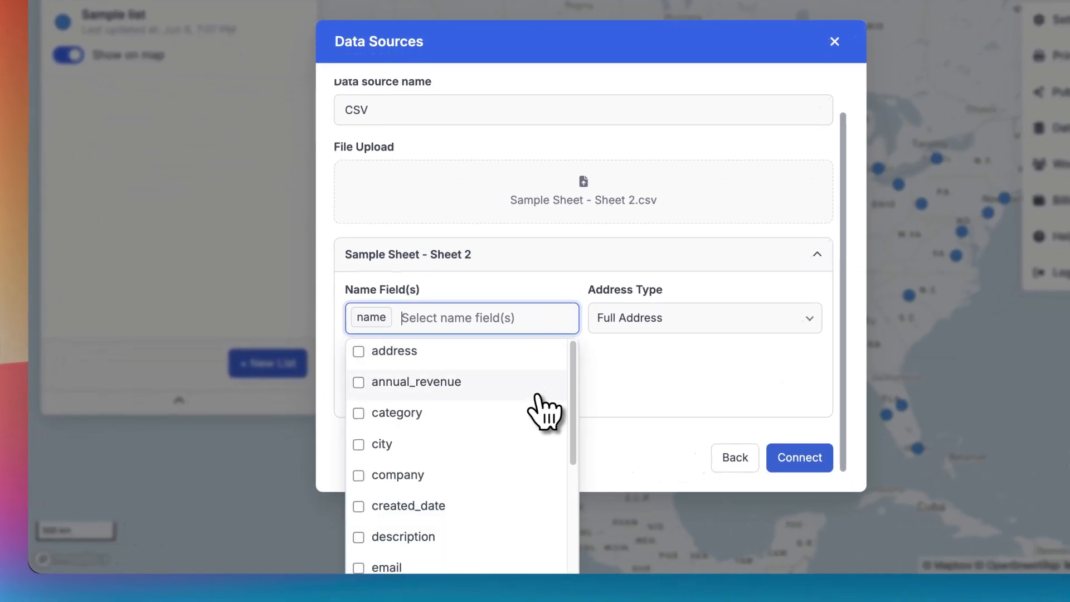
pyautogui.scroll(-2, 543, 410)
pyautogui.click(647, 373)
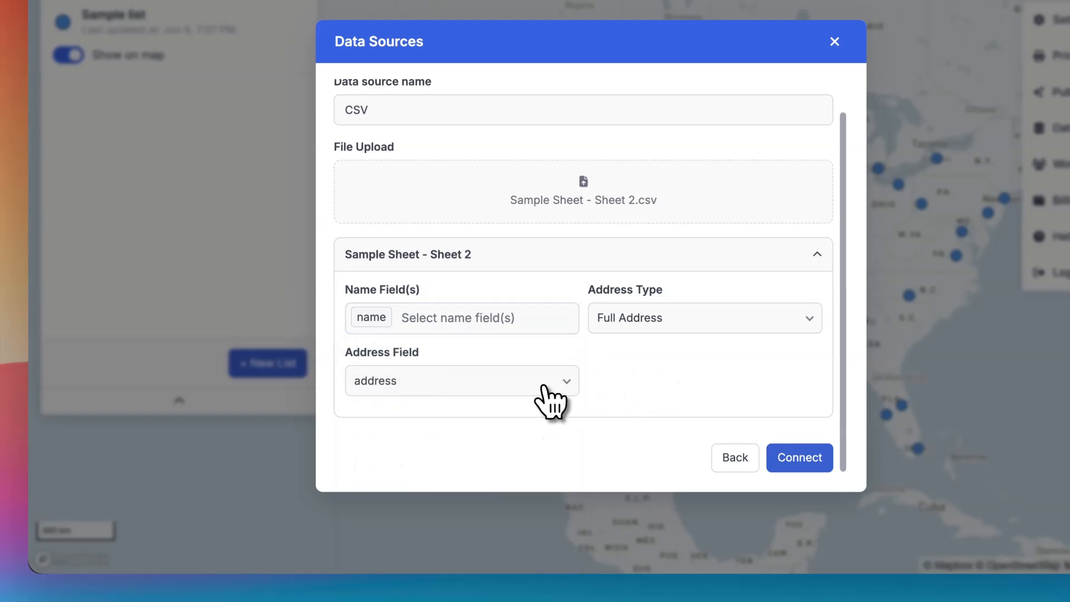
pyautogui.click(545, 387)
pyautogui.scroll(-3, 543, 510)
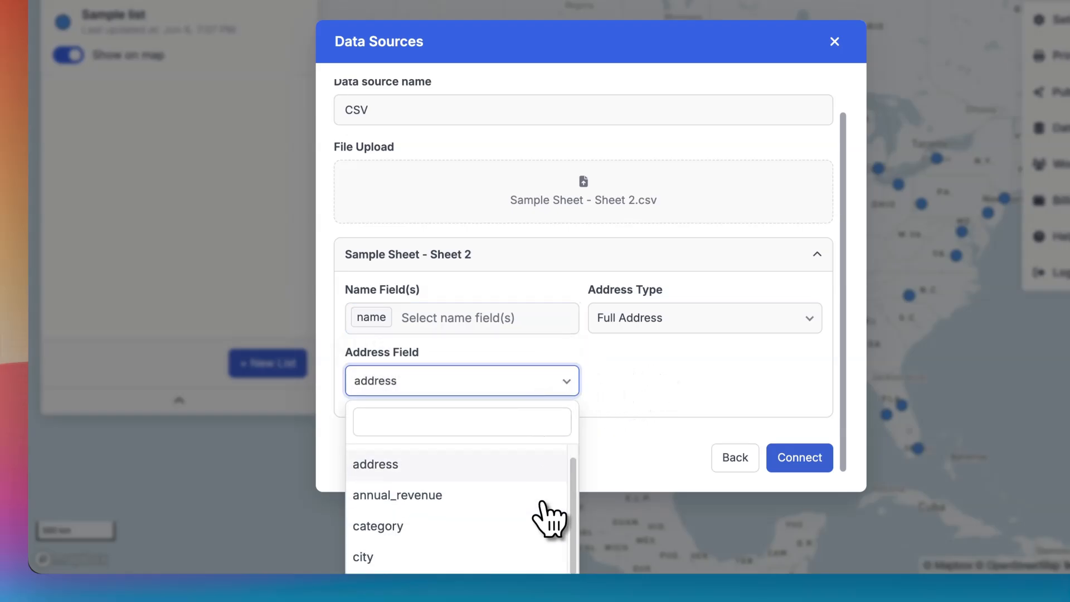
pyautogui.click(669, 406)
pyautogui.click(669, 324)
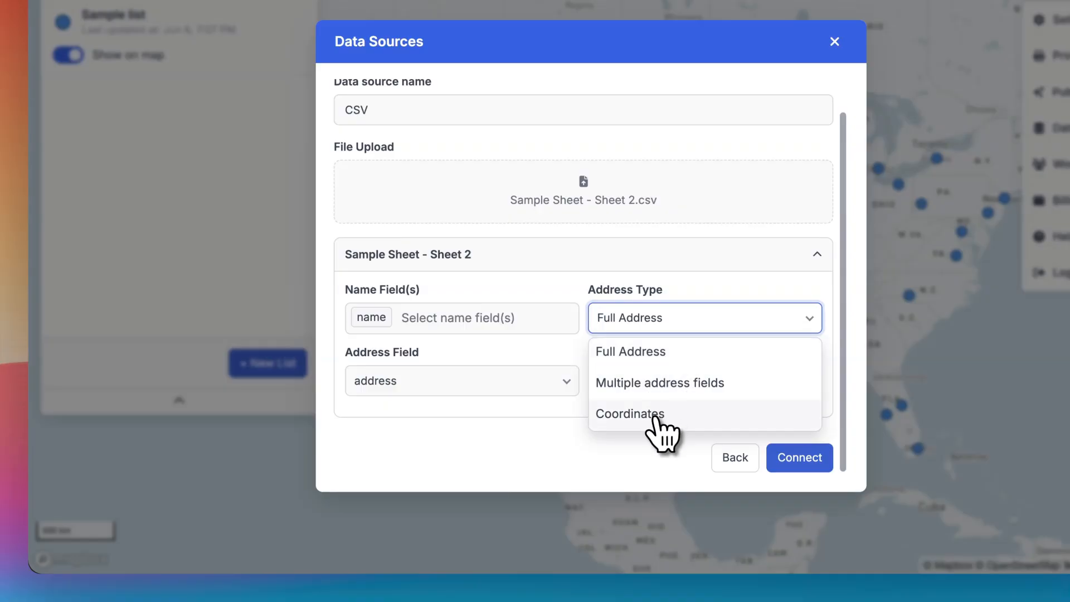
pyautogui.click(687, 453)
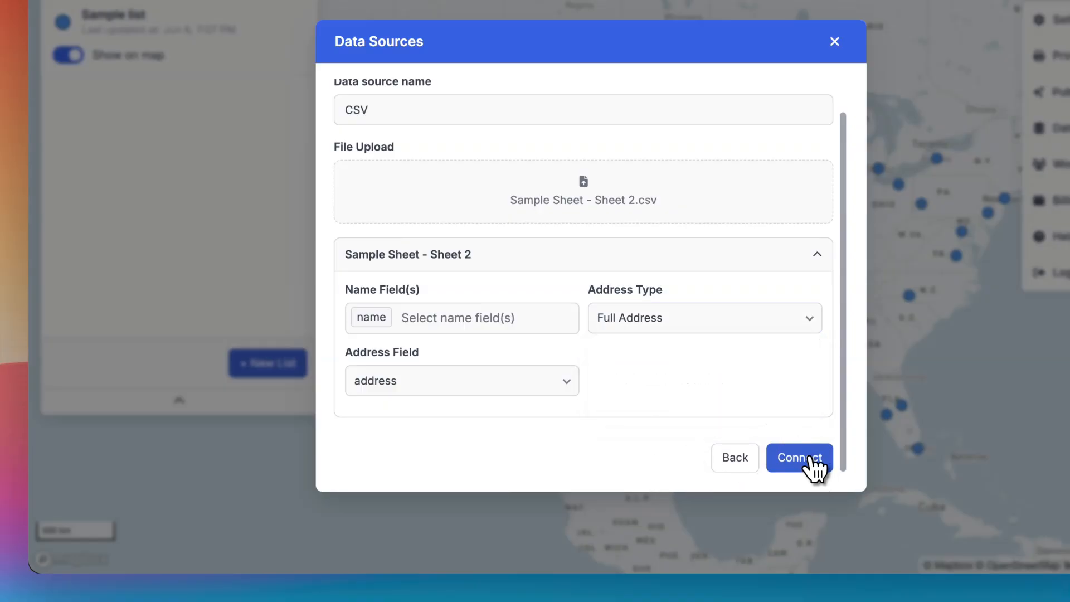
# Connect the CSV data source with the name and full-address mappings, and return to the map.
pyautogui.click(815, 466)
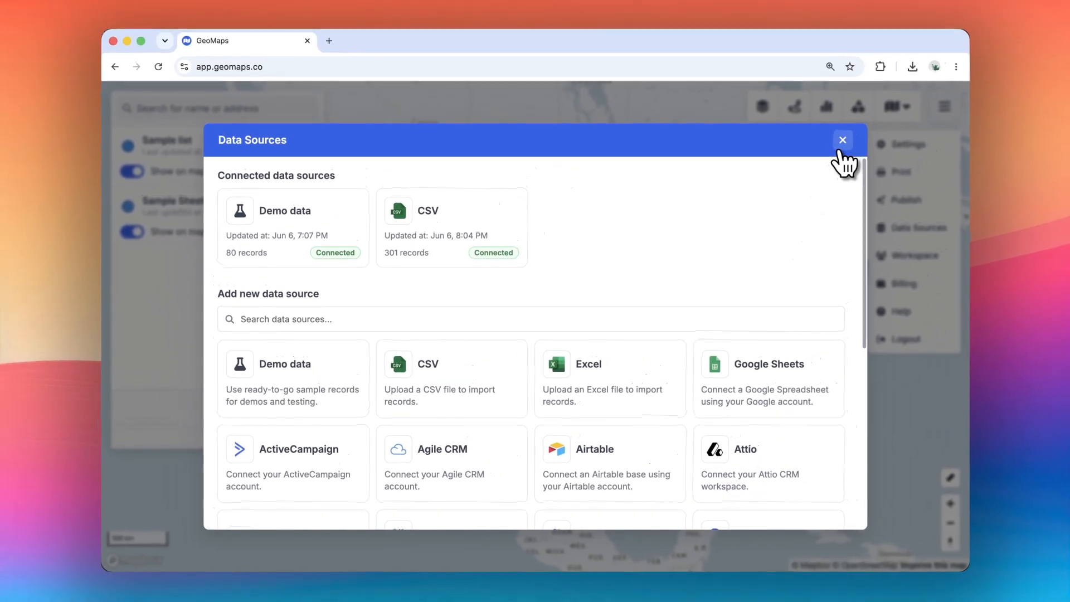
pyautogui.click(840, 146)
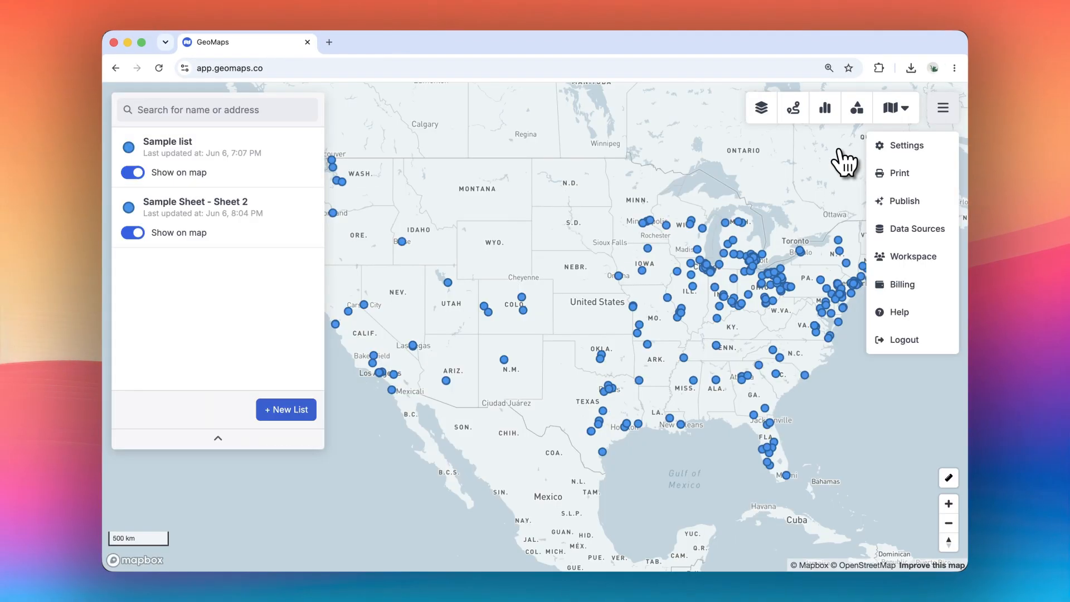
pyautogui.click(596, 286)
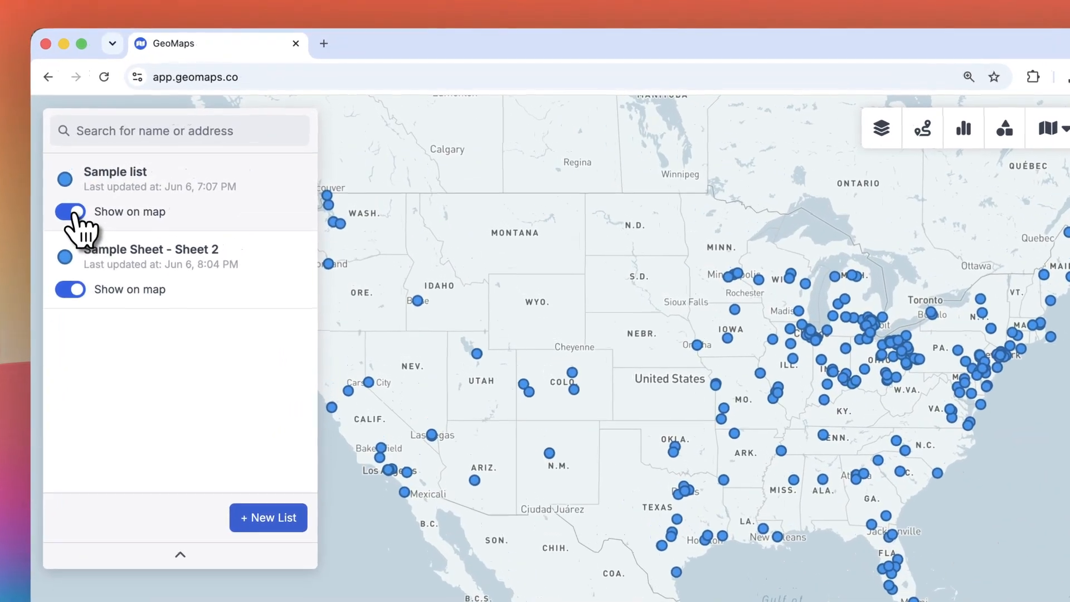
# Hide the Sample list from the map and open the Sample Sheet - Sheet 2 list.
pyautogui.click(132, 172)
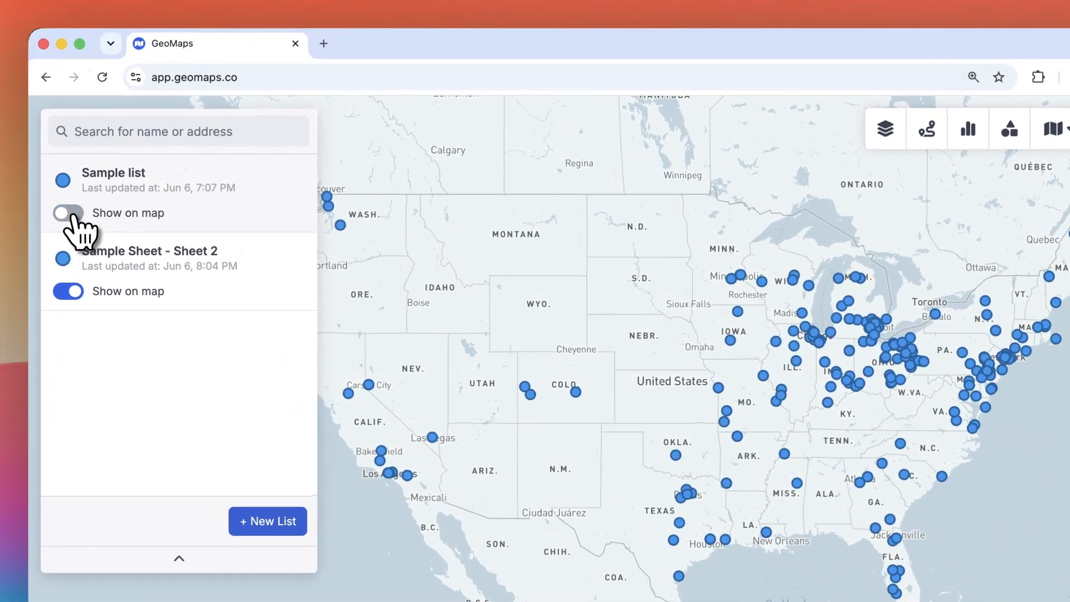
pyautogui.click(233, 273)
# View the first two records of the list at their map locations, and return to the whole United States.
pyautogui.click(224, 247)
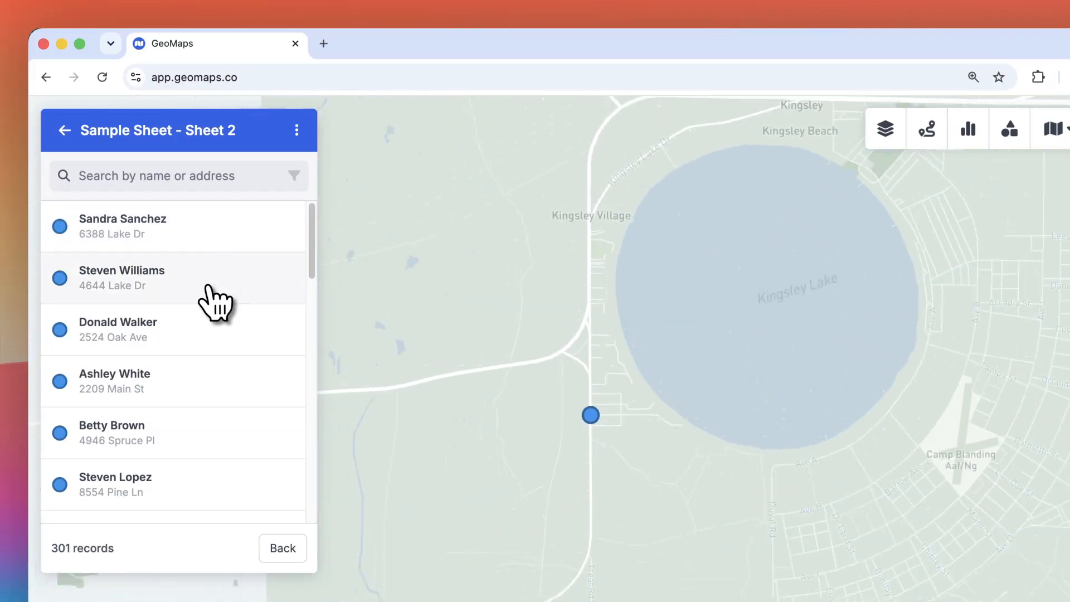
pyautogui.click(209, 288)
pyautogui.scroll(-5, 667, 507)
pyautogui.moveTo(666, 506); pyautogui.dragTo(789, 482)
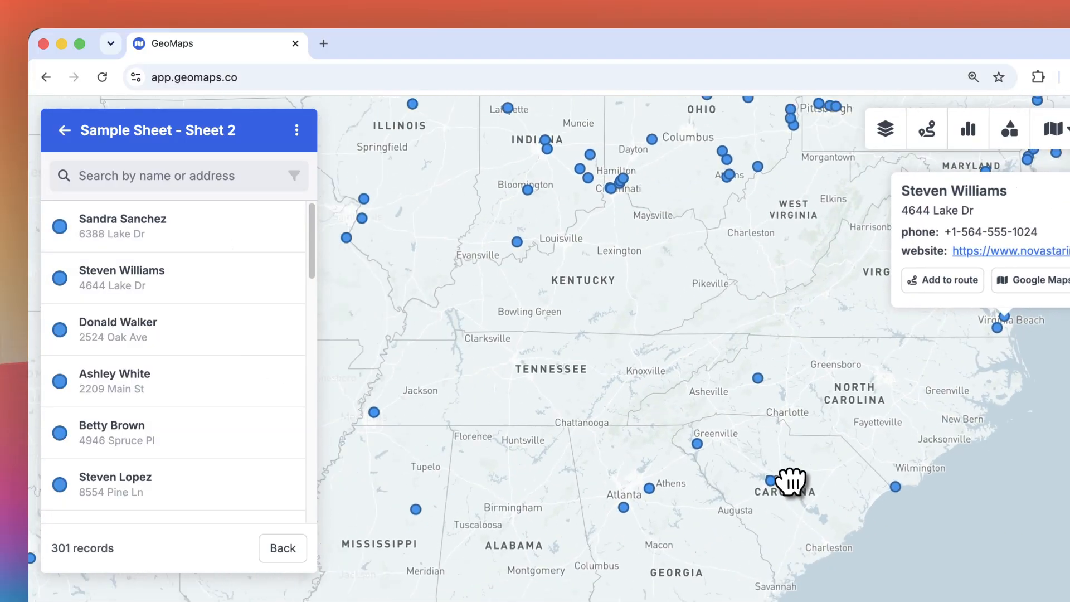
pyautogui.scroll(-4, 757, 482)
pyautogui.scroll(-5, 801, 506)
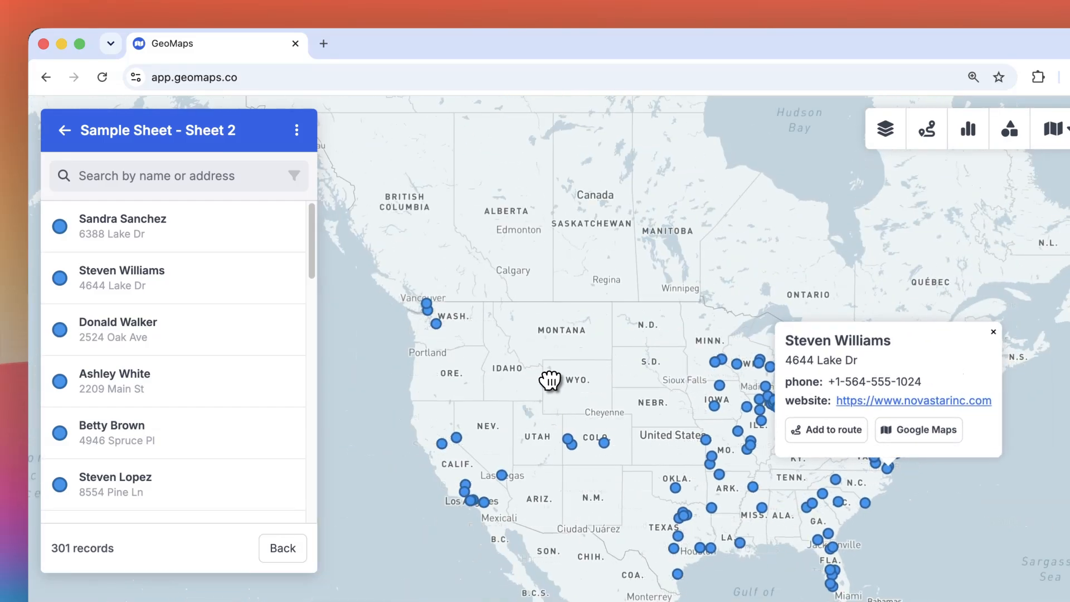
pyautogui.moveTo(552, 375); pyautogui.dragTo(481, 346)
# Filter the Sample Sheet - Sheet 2 records to those whose category equals A.
pyautogui.click(294, 176)
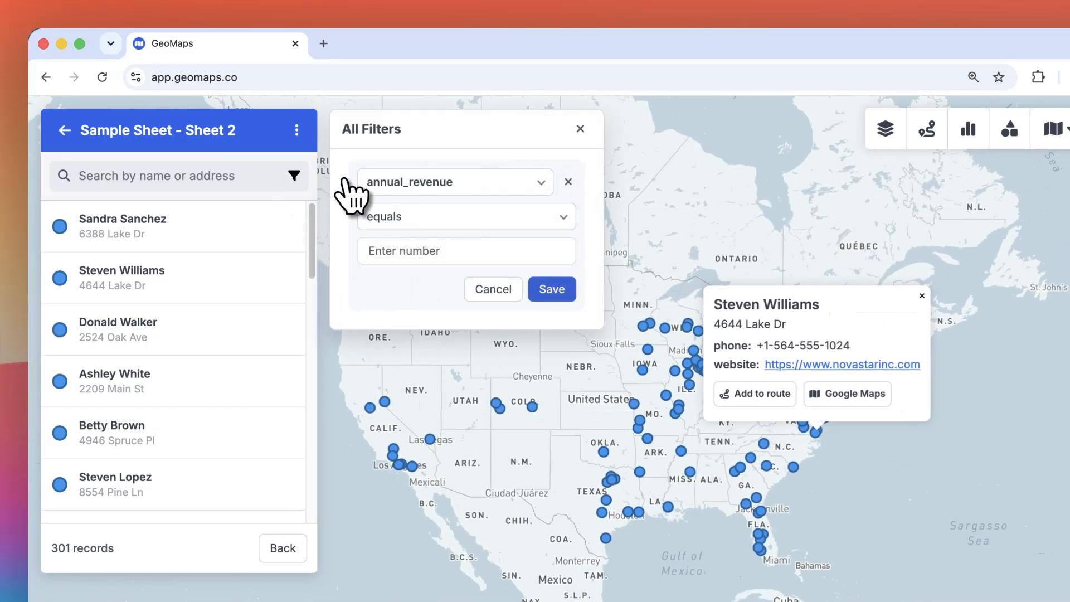
pyautogui.click(417, 186)
pyautogui.click(413, 312)
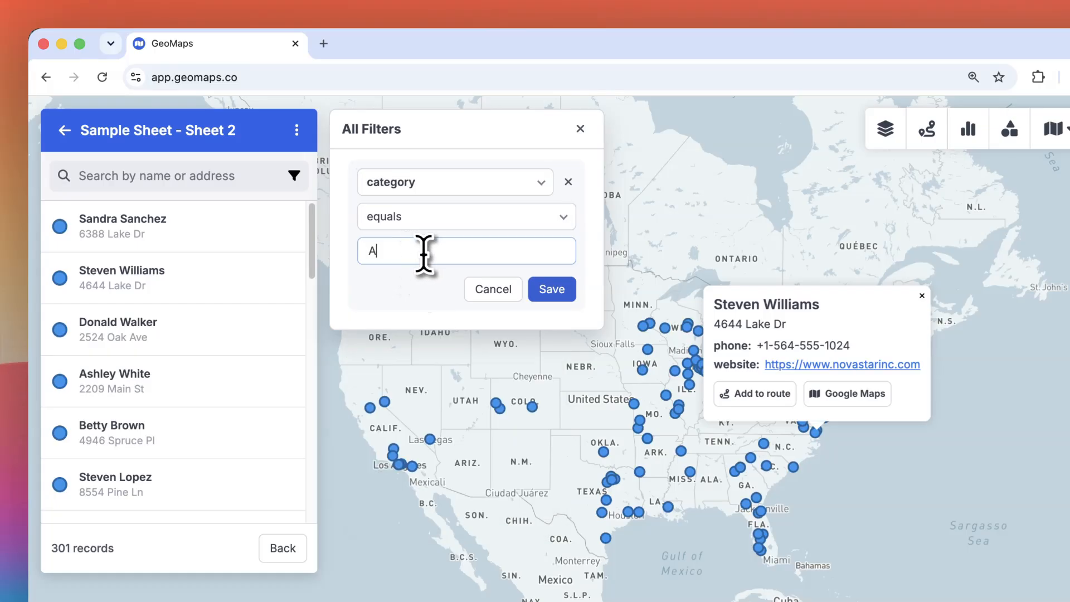
pyautogui.click(557, 289)
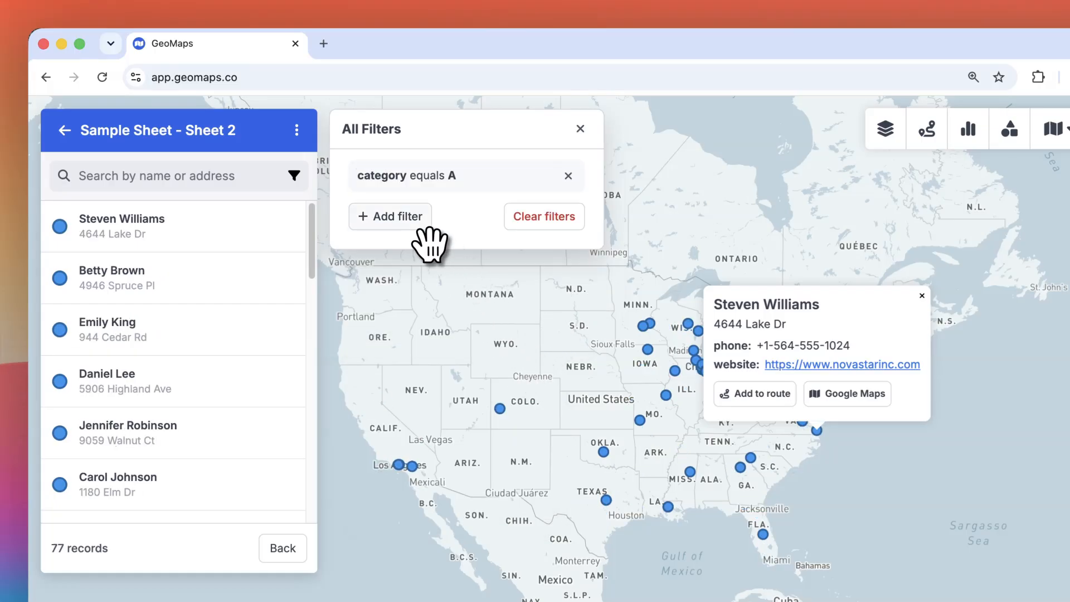
# Add a second filter requiring that status equals Qualified.
pyautogui.click(408, 217)
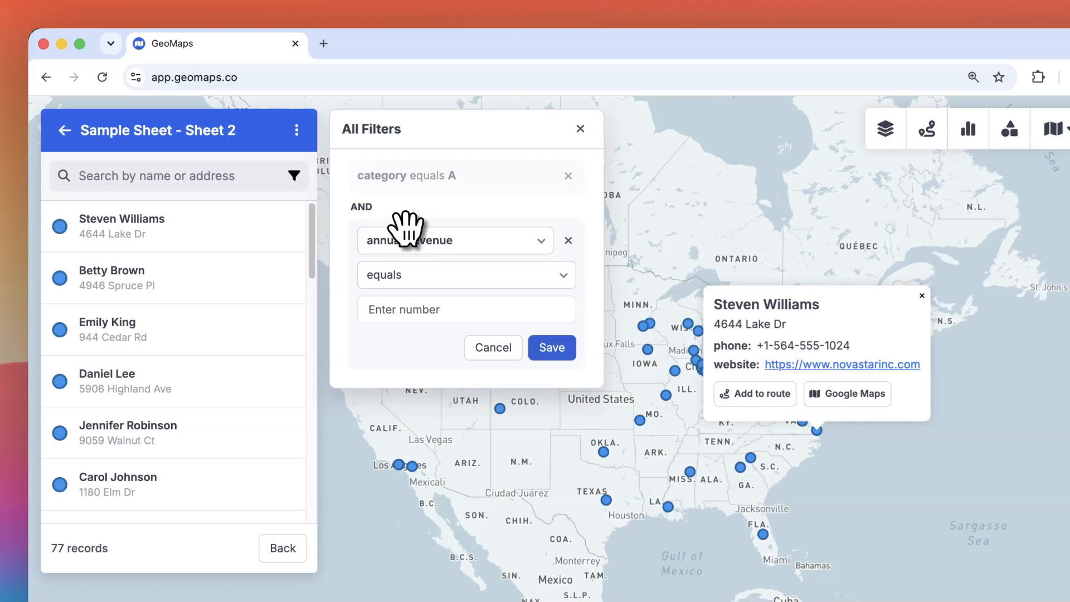
pyautogui.click(415, 260)
pyautogui.write('stat')
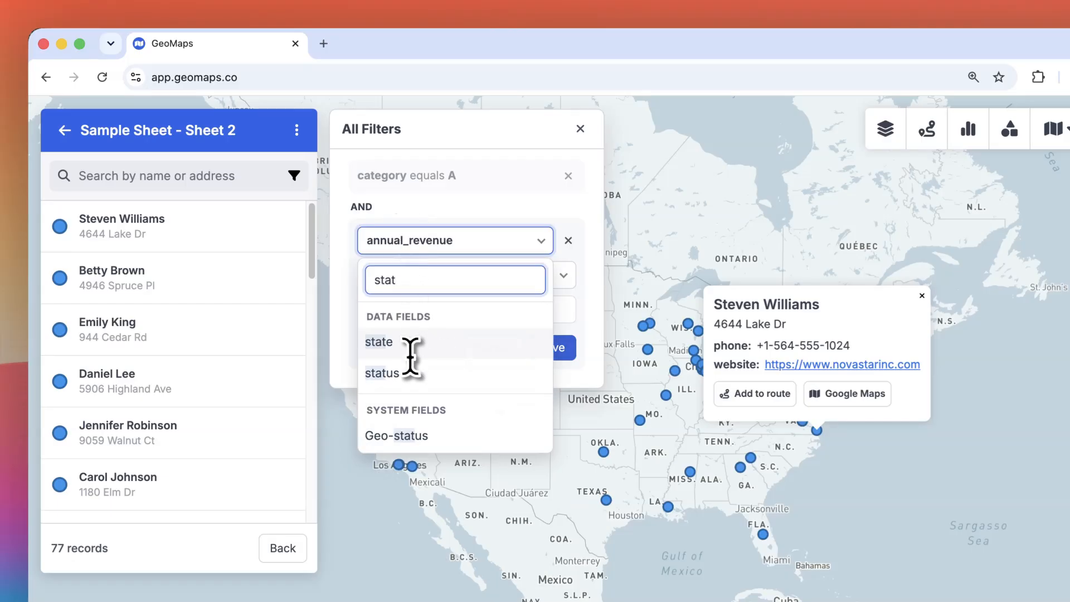
pyautogui.click(415, 368)
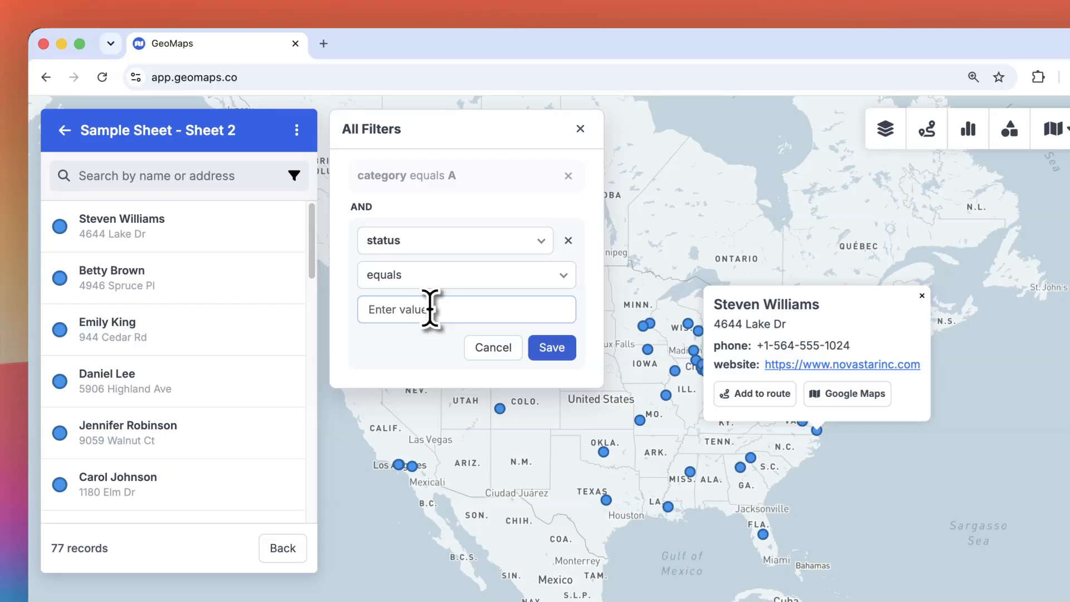
pyautogui.click(570, 350)
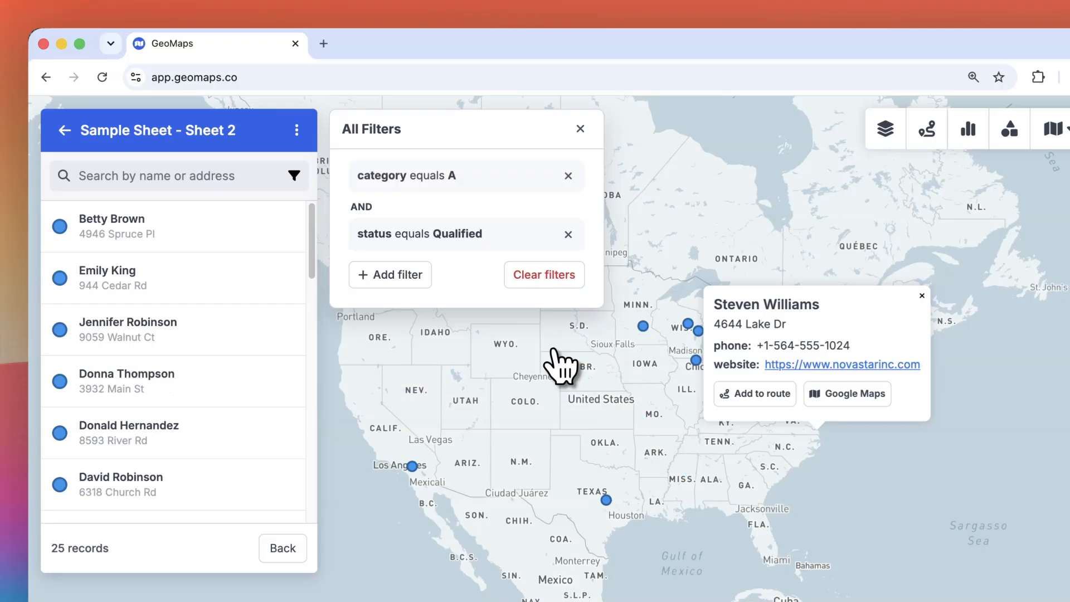
# Close the open record's popup and clear all filters from the list.
pyautogui.click(562, 399)
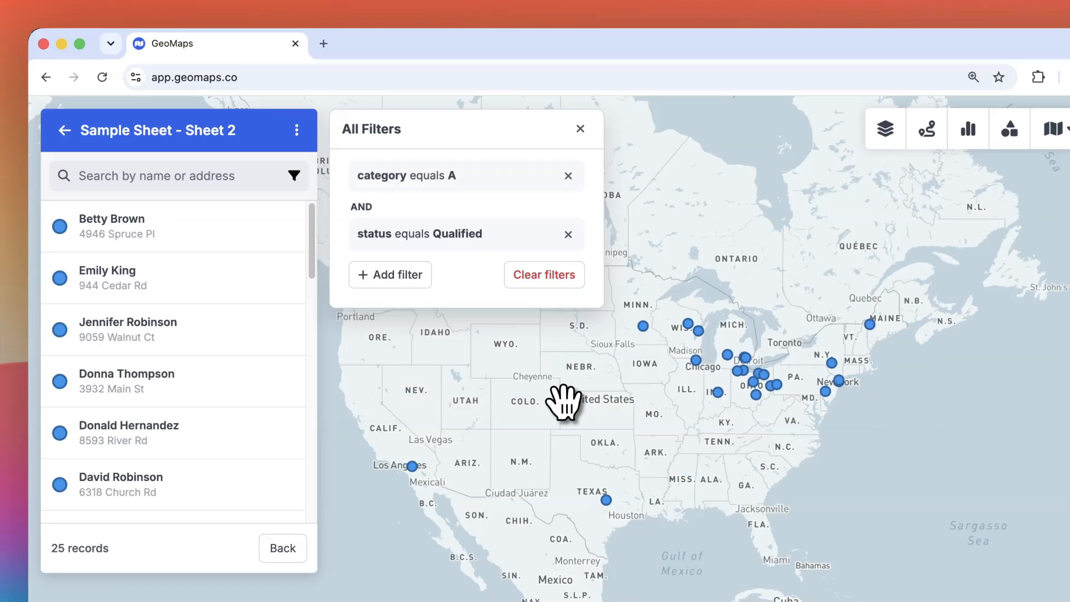
pyautogui.click(549, 278)
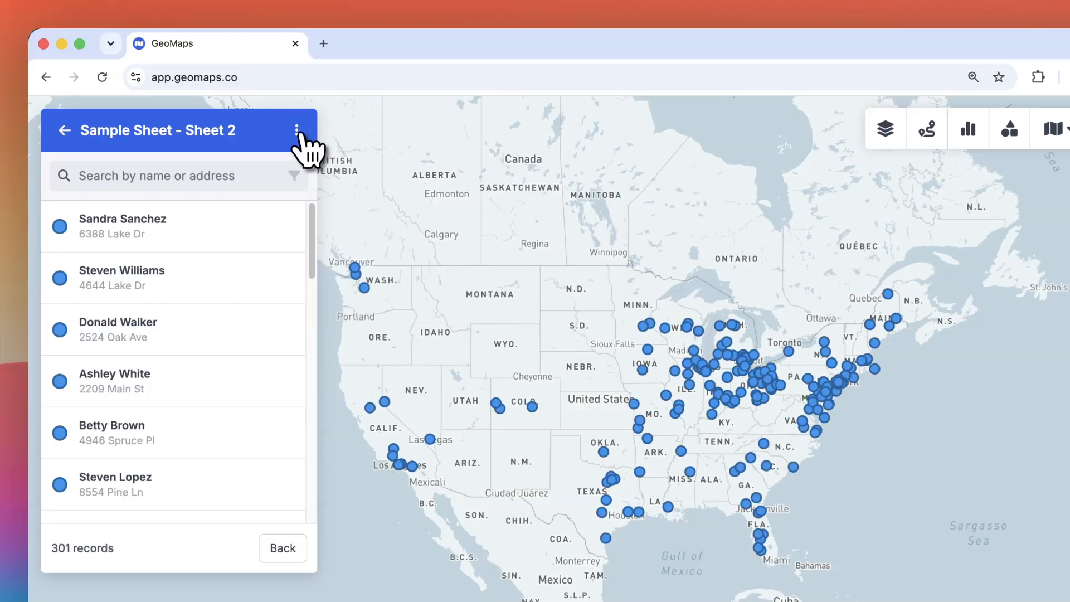
# Edit the Sample Sheet - Sheet 2 list to use dark purple markers with the office building icon.
pyautogui.click(297, 130)
pyautogui.click(333, 172)
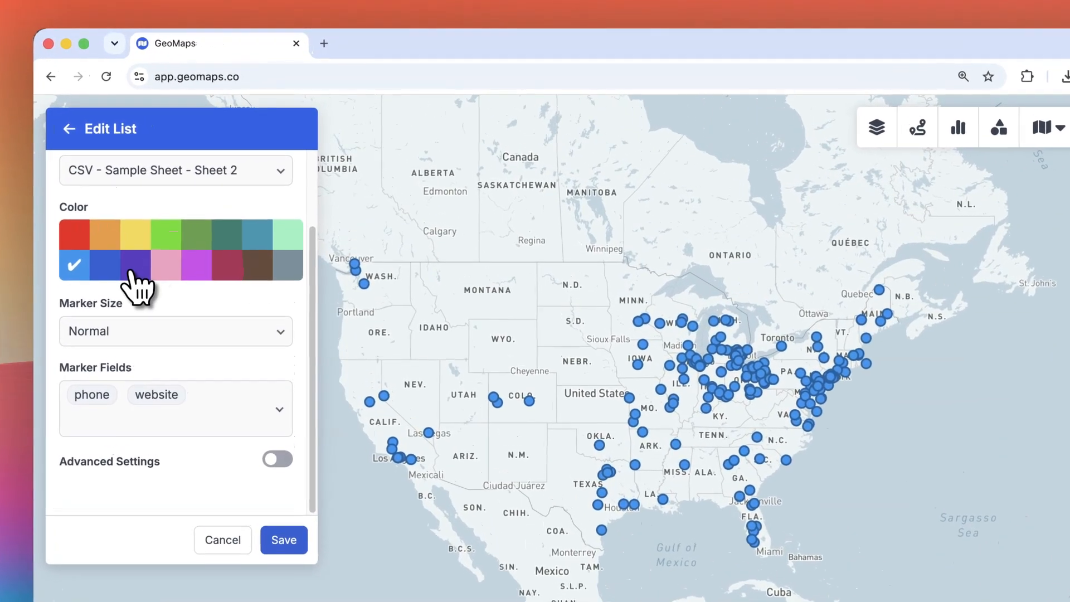
pyautogui.click(181, 216)
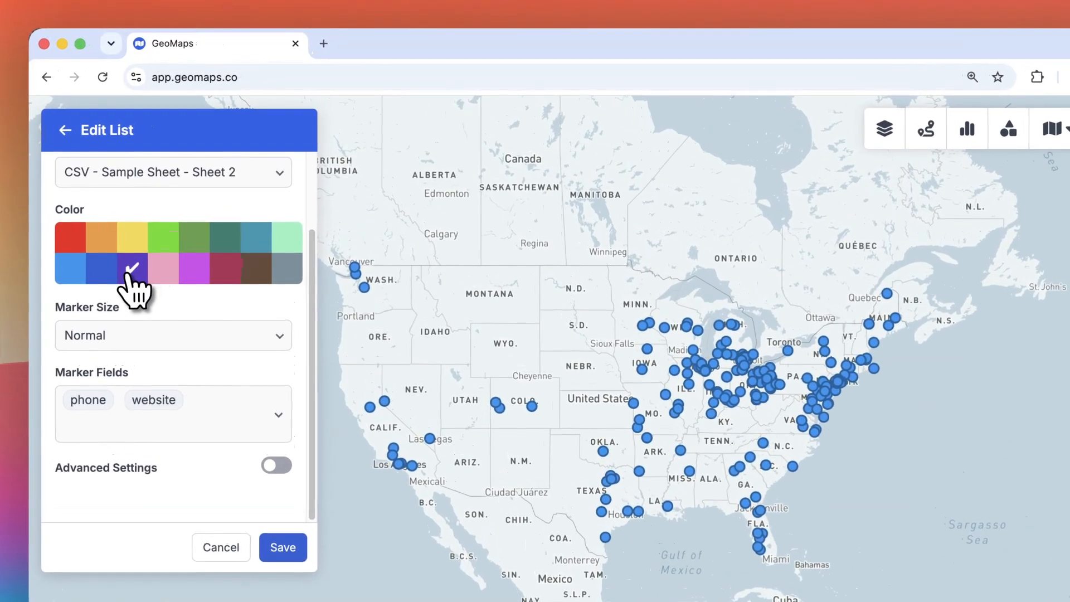
pyautogui.scroll(2, 132, 279)
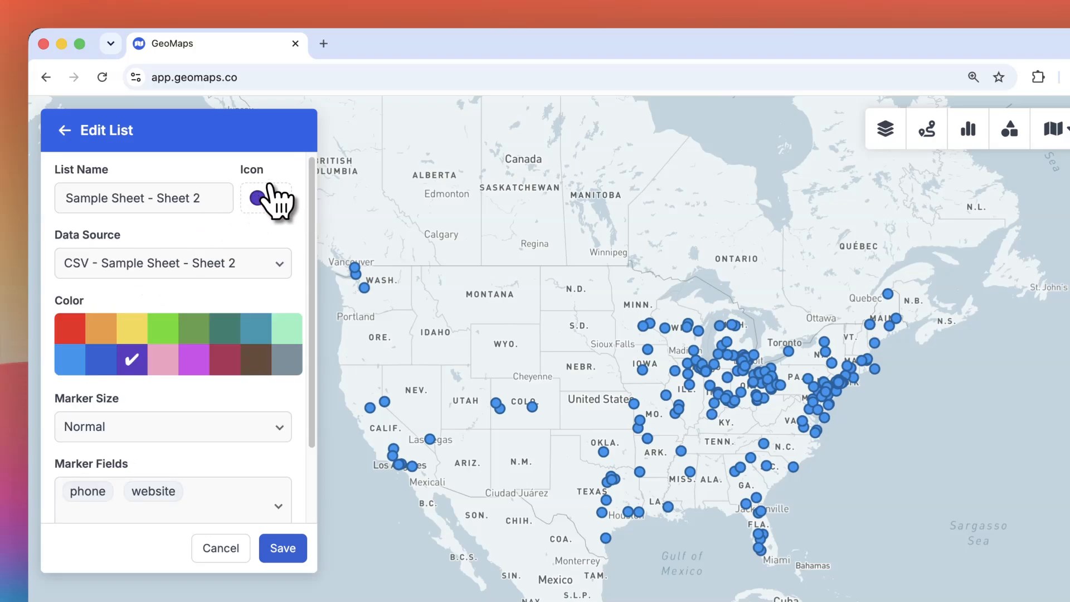
pyautogui.click(277, 199)
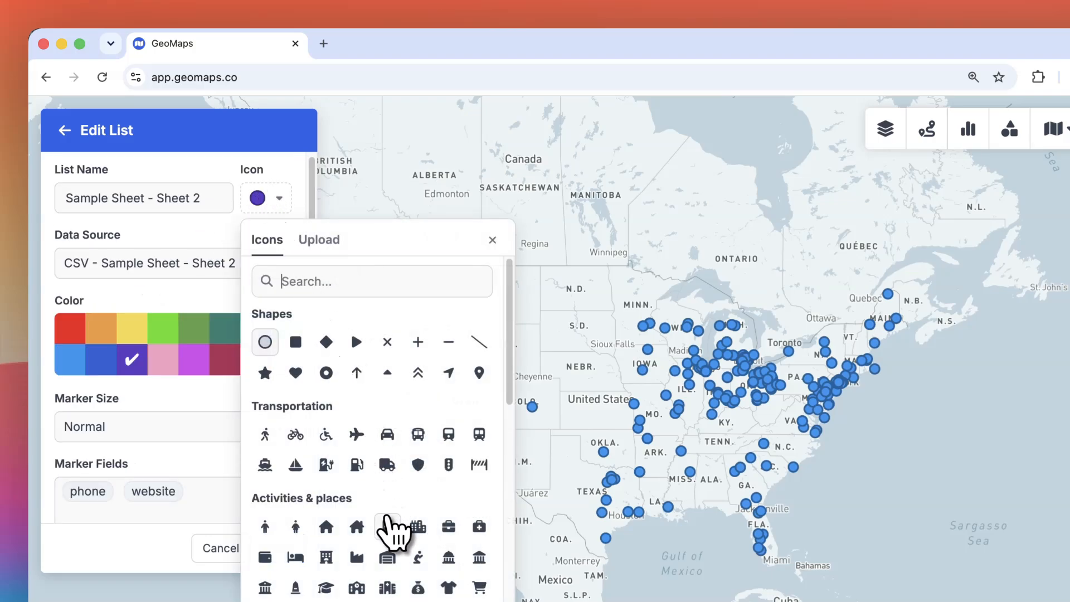
pyautogui.click(387, 526)
# Add category to the list's marker fields and save the list settings.
pyautogui.scroll(-3, 276, 429)
pyautogui.click(266, 415)
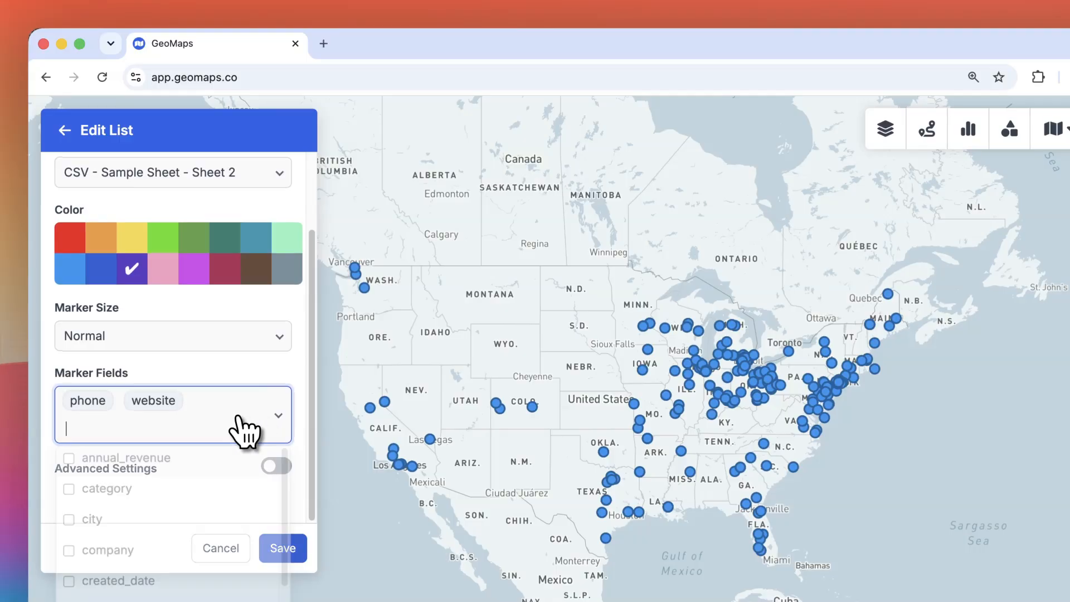
pyautogui.click(208, 488)
pyautogui.click(230, 376)
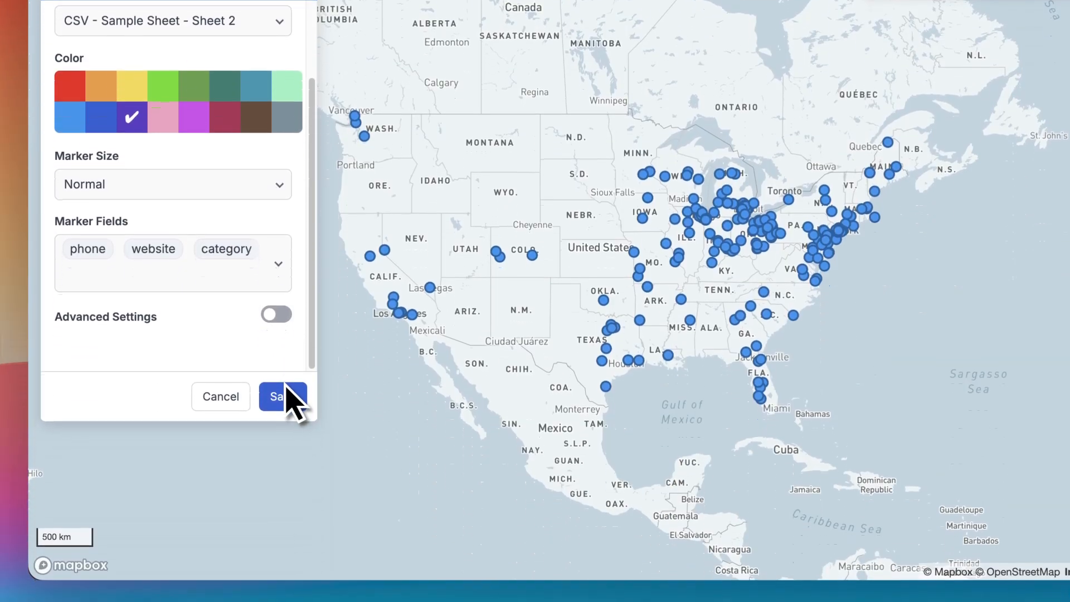
pyautogui.click(282, 548)
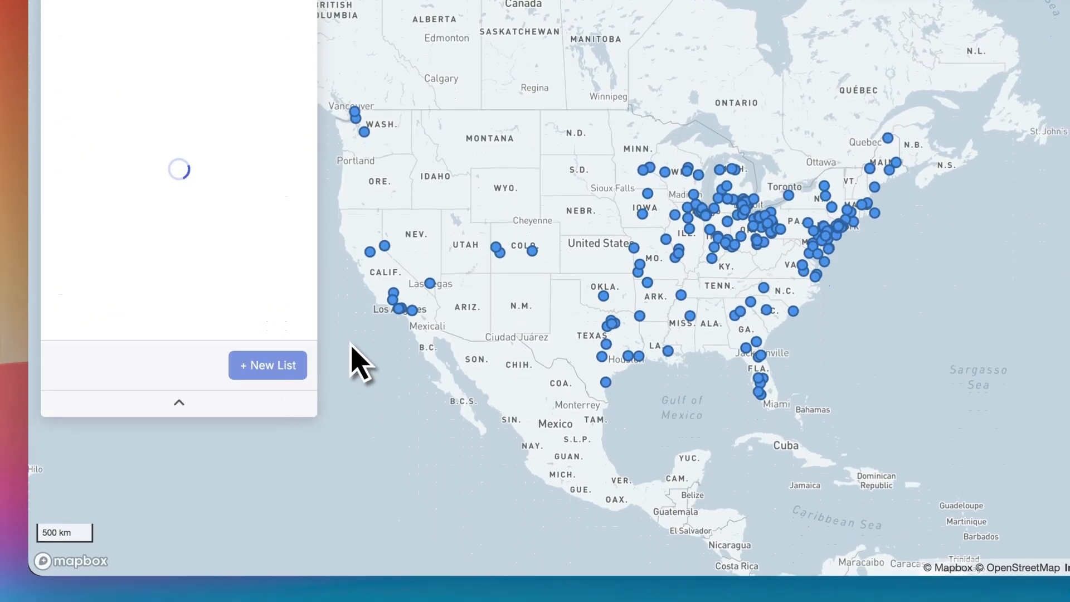
# Open the details of the record located in northern Oklahoma.
pyautogui.click(604, 298)
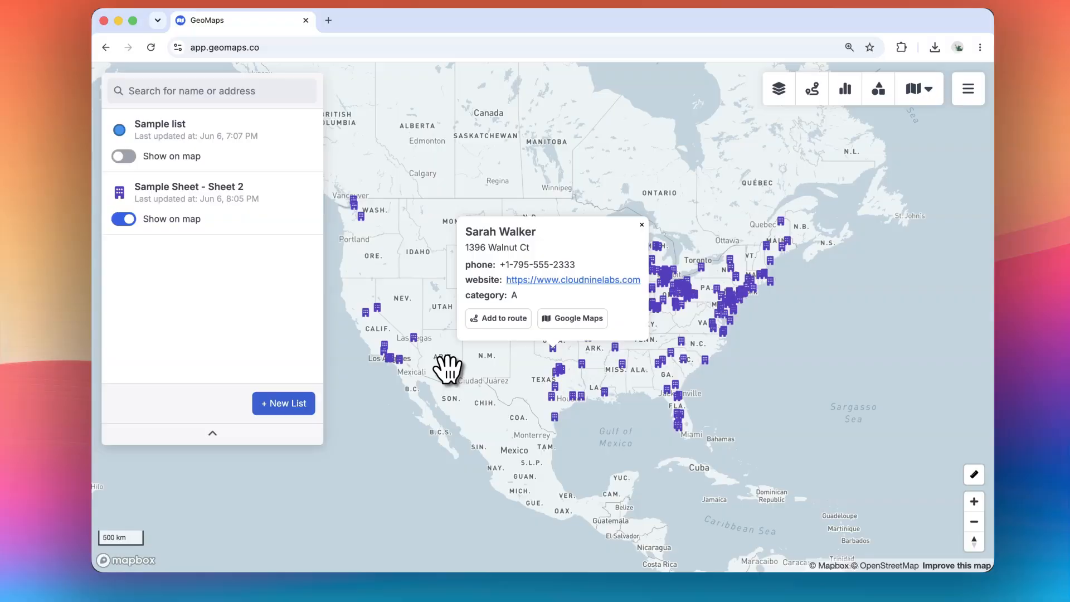
# Hide the Sample Sheet - Sheet 2 list from the map and search for dealership prospects around Los Angeles.
pyautogui.scroll(5, 397, 310)
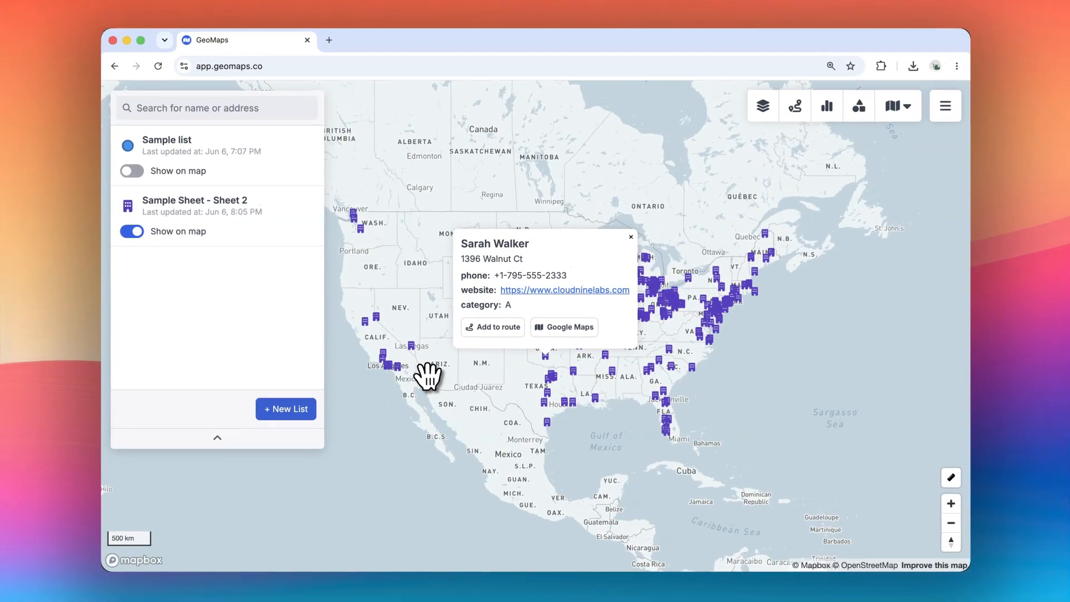
pyautogui.scroll(5, 392, 382)
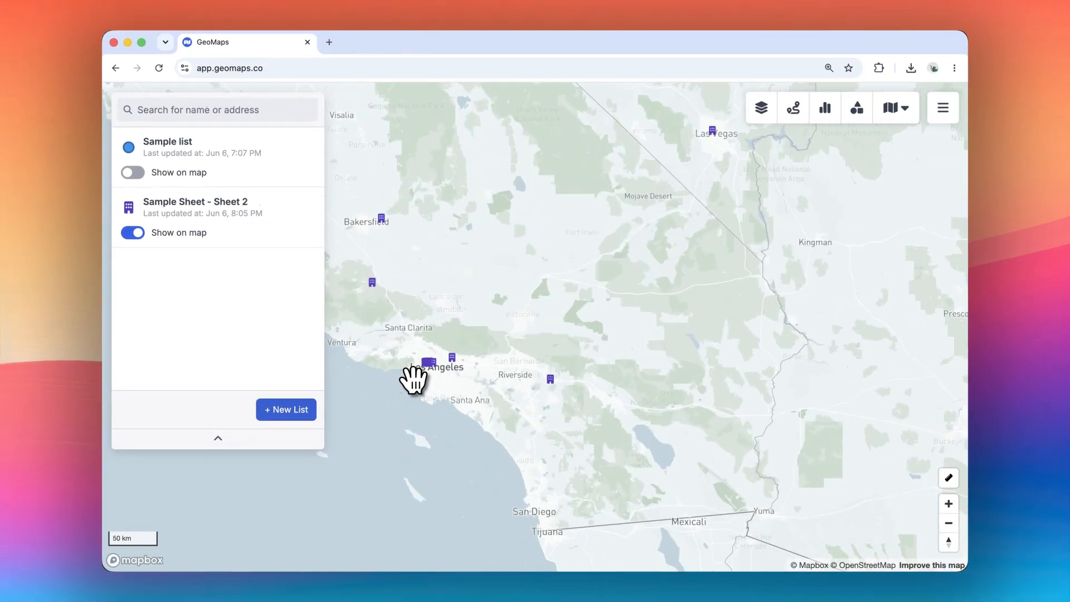
pyautogui.scroll(8, 416, 381)
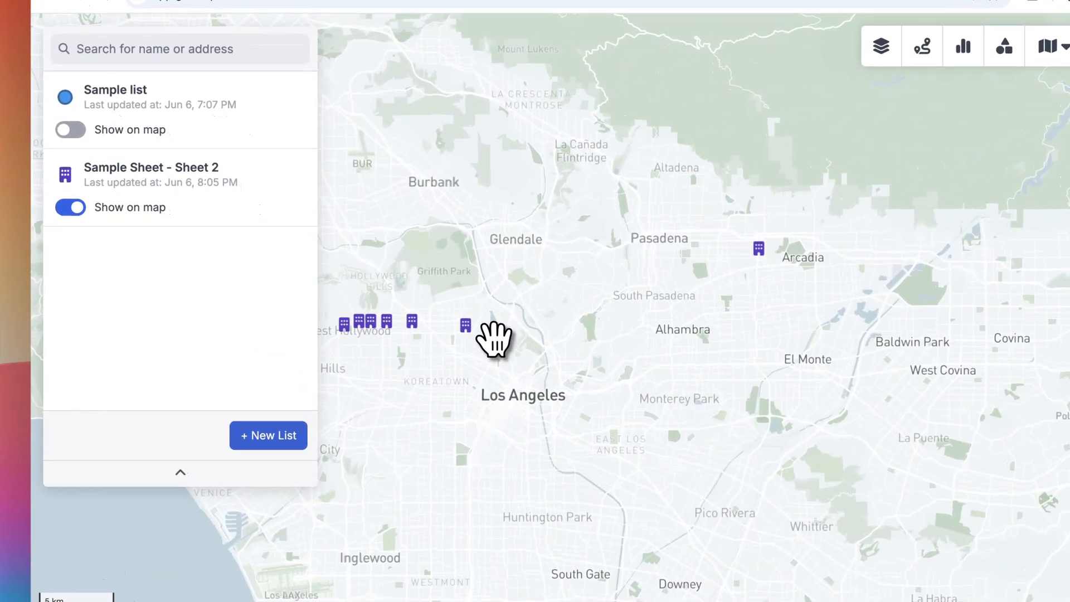
pyautogui.click(70, 207)
pyautogui.click(111, 51)
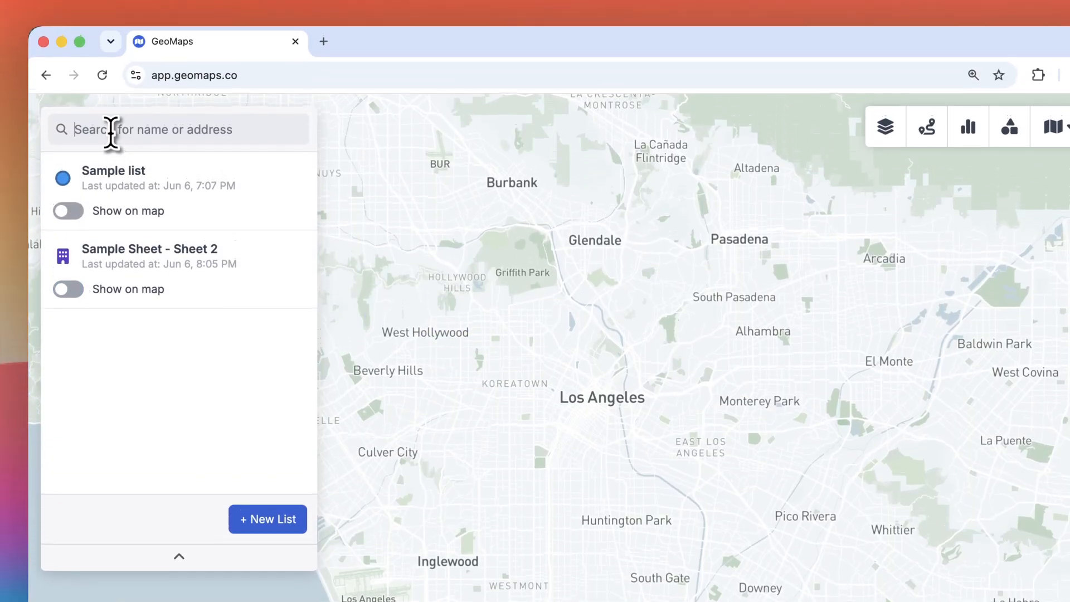
pyautogui.write('deale')
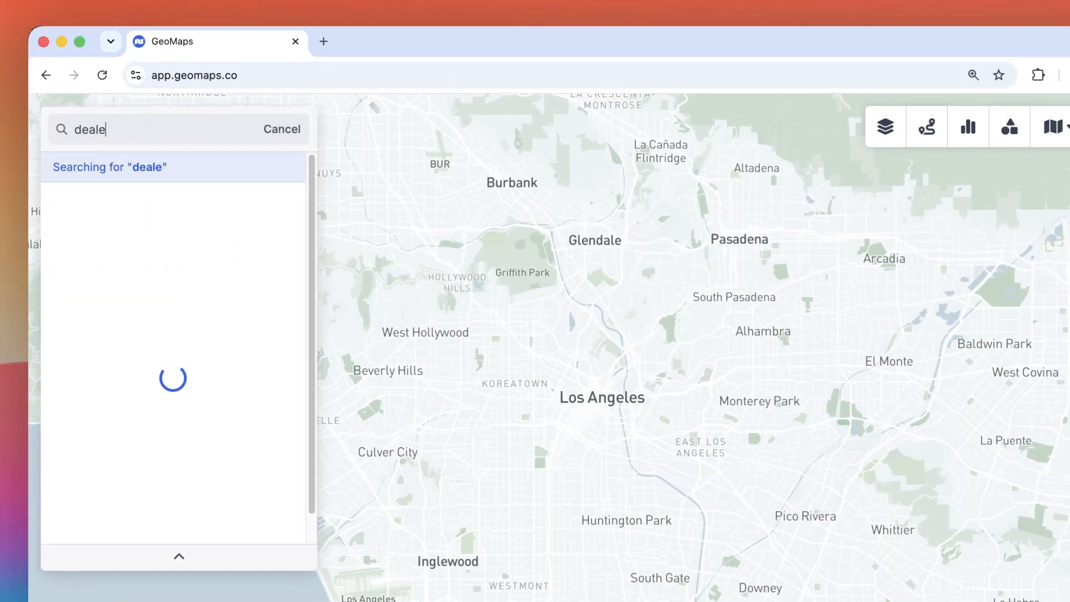
pyautogui.write('rship')
pyautogui.click(106, 450)
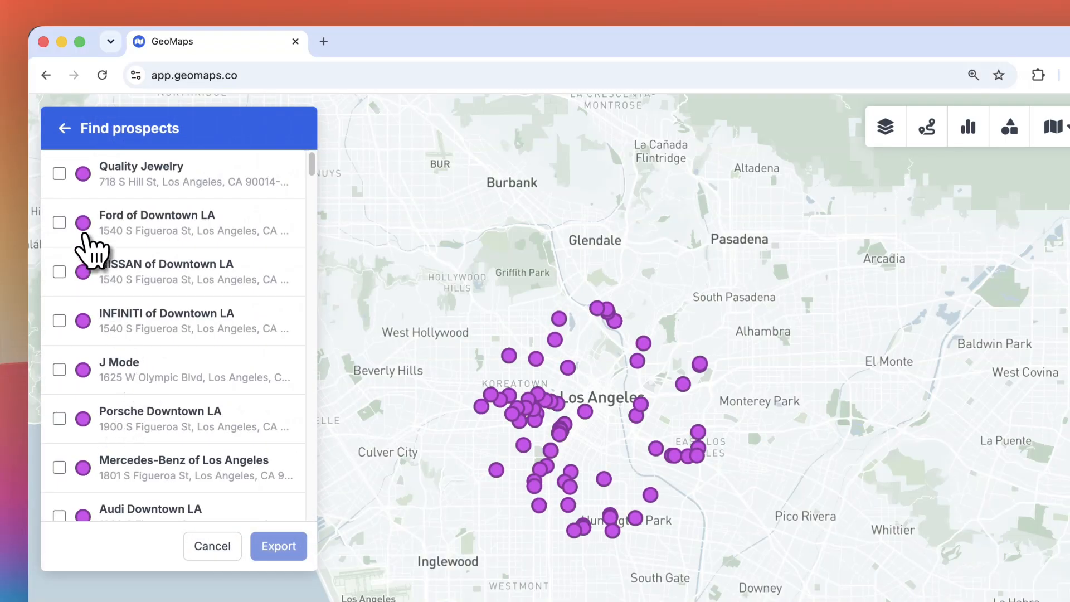
# Export the prospects Quality Jewelry, Ford of Downtown LA and NISSAN of Downtown LA to Sample list with the suggested field mapping.
pyautogui.click(59, 174)
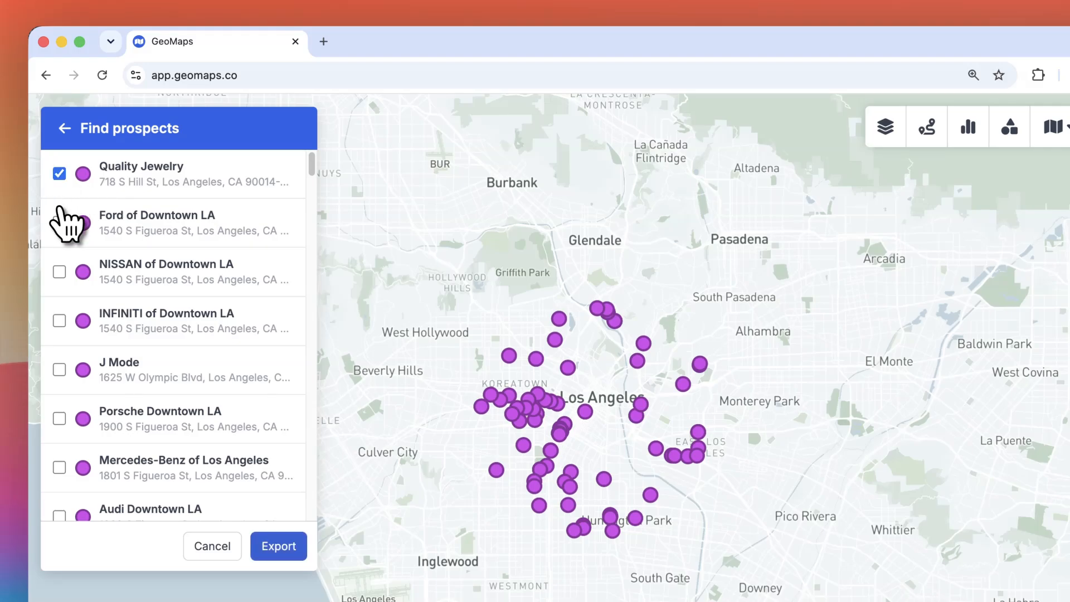
pyautogui.click(59, 273)
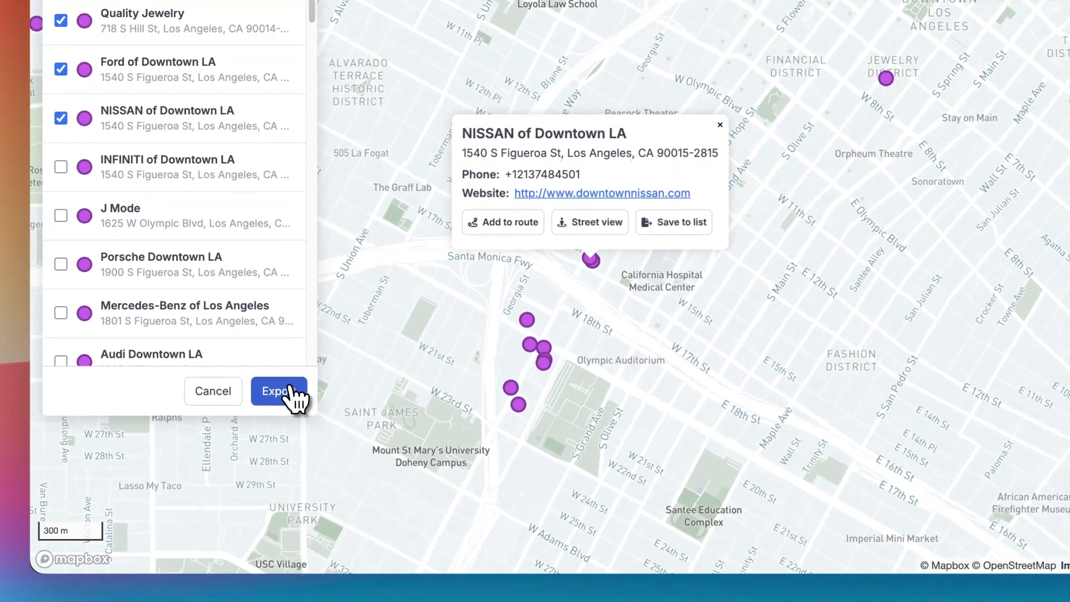
pyautogui.click(301, 429)
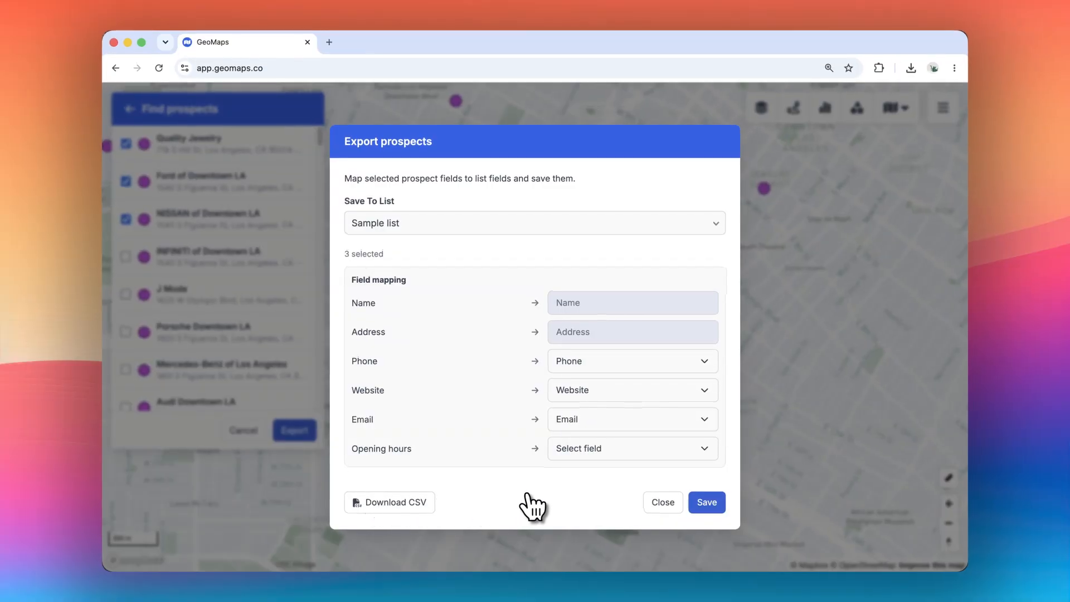
pyautogui.click(722, 510)
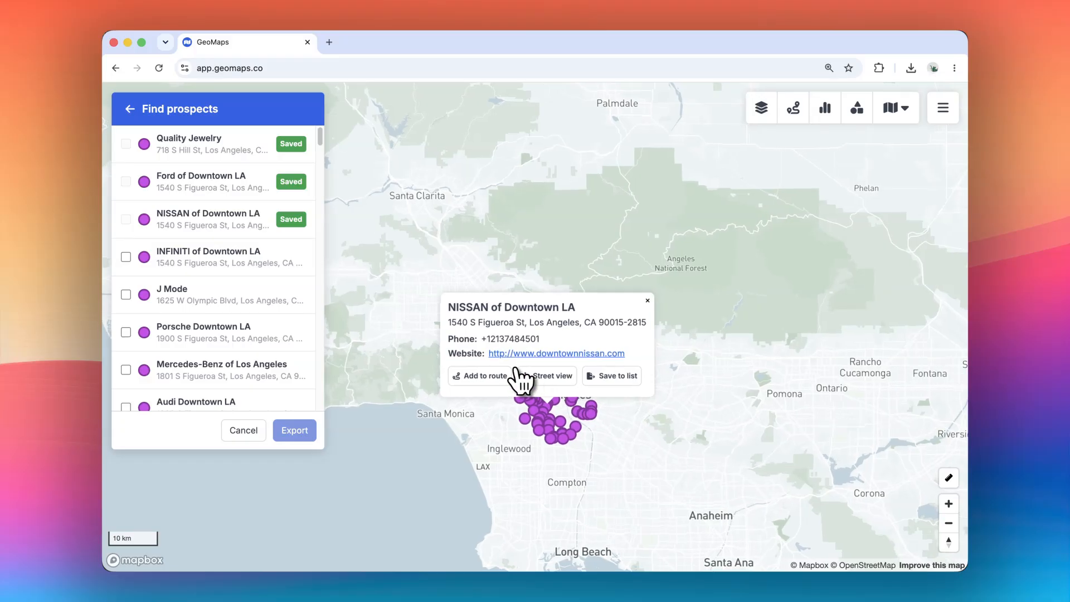
# Show Sample Sheet - Sheet 2 on the map again and list records within 1000 mi of a point near the Colorado–New Mexico border.
pyautogui.click(137, 120)
pyautogui.click(132, 233)
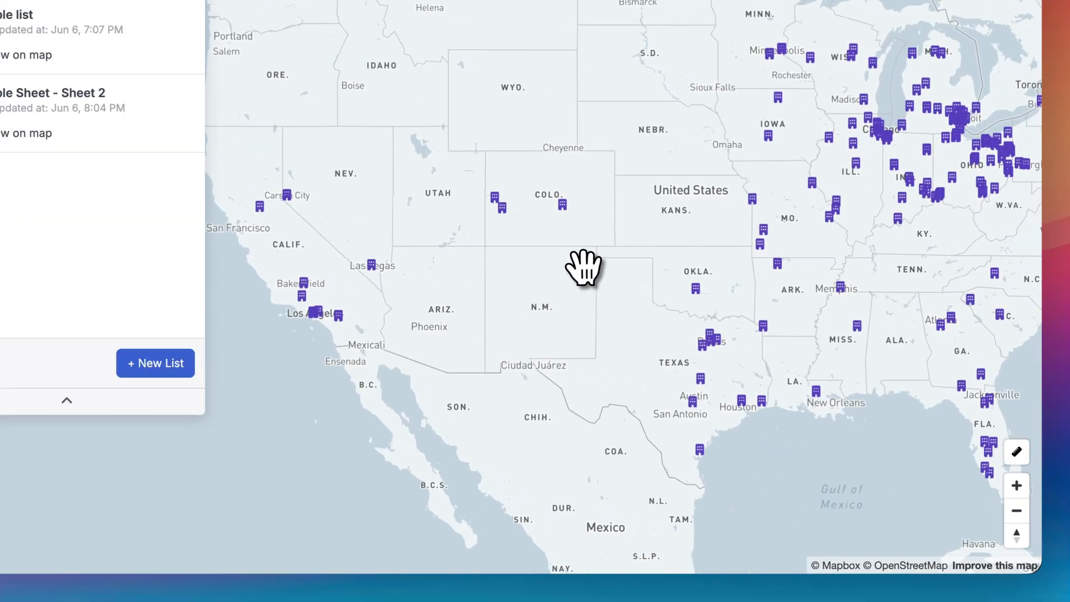
pyautogui.rightClick(590, 262)
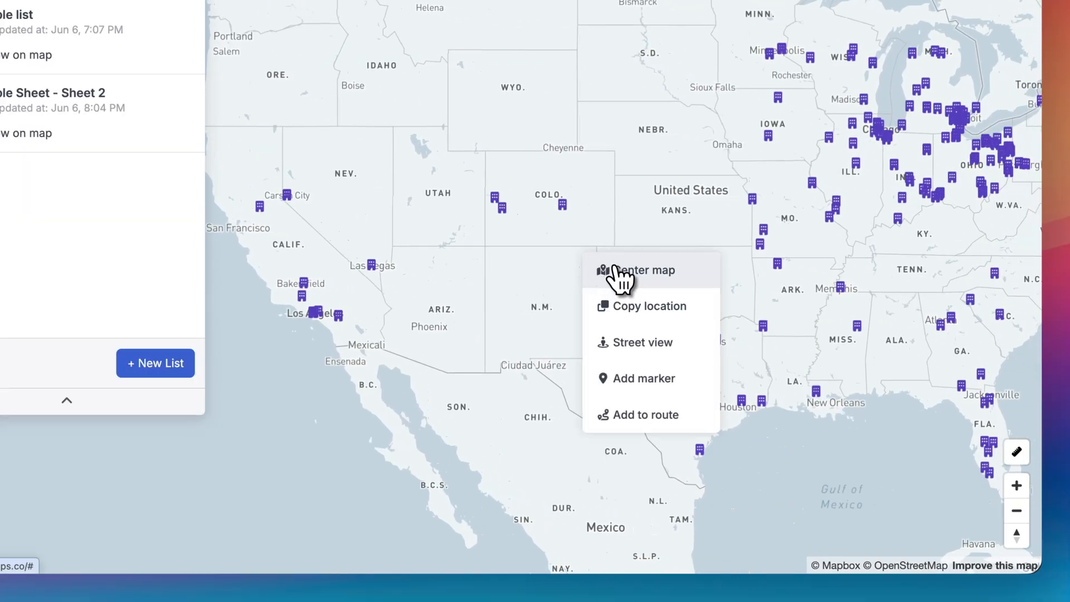
pyautogui.click(616, 270)
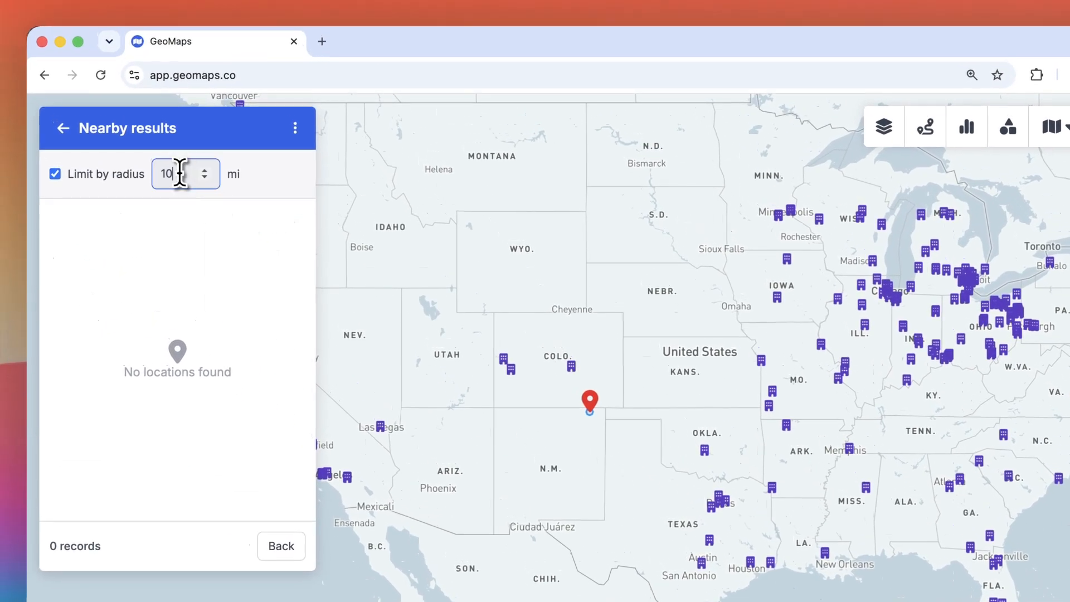
pyautogui.write('0')
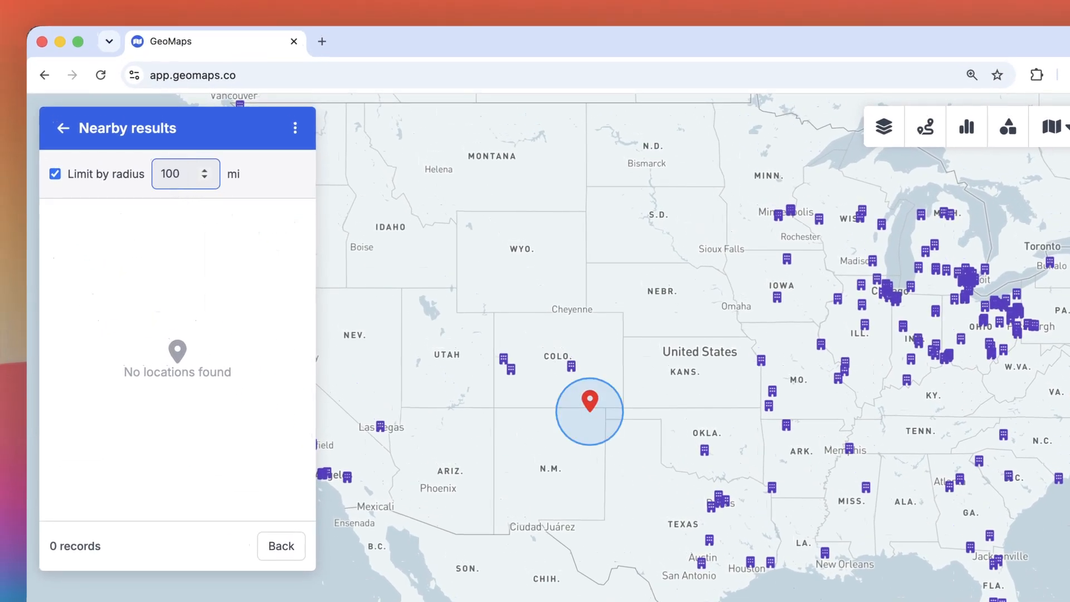
pyautogui.write('0')
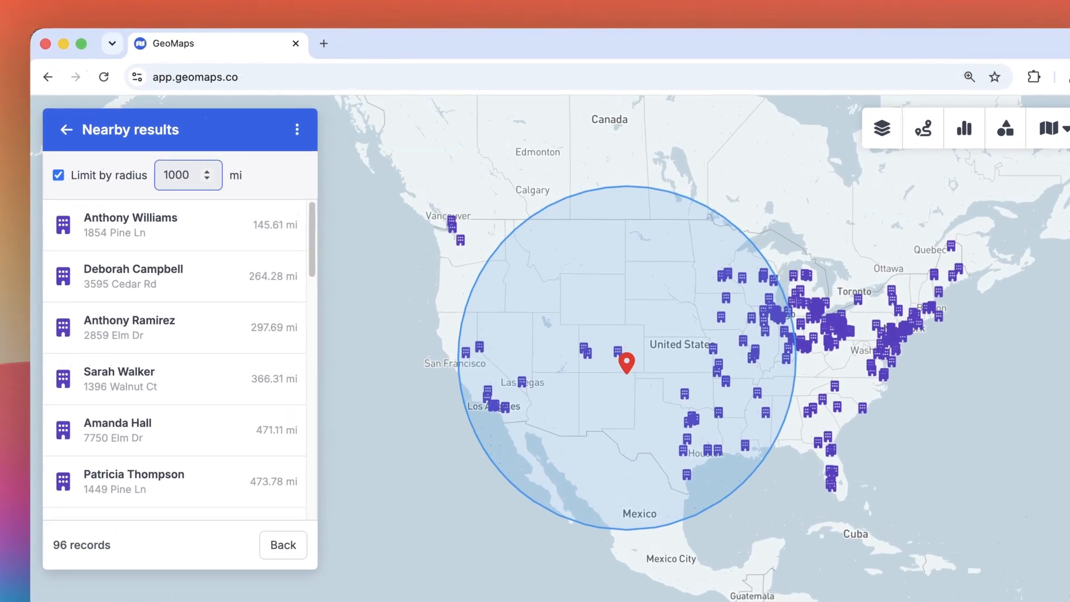
# Limit the nearby results to a 200 mi radius and recenter them on northern Illinois, just west of Chicago.
pyautogui.press('super+a')
pyautogui.write('200')
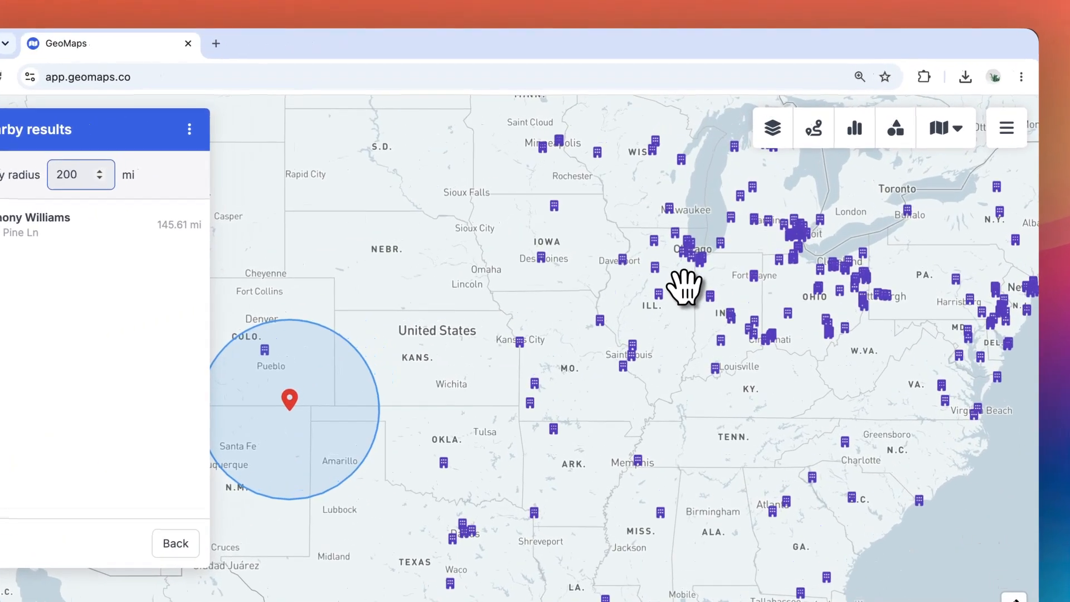
pyautogui.rightClick(691, 223)
pyautogui.click(703, 298)
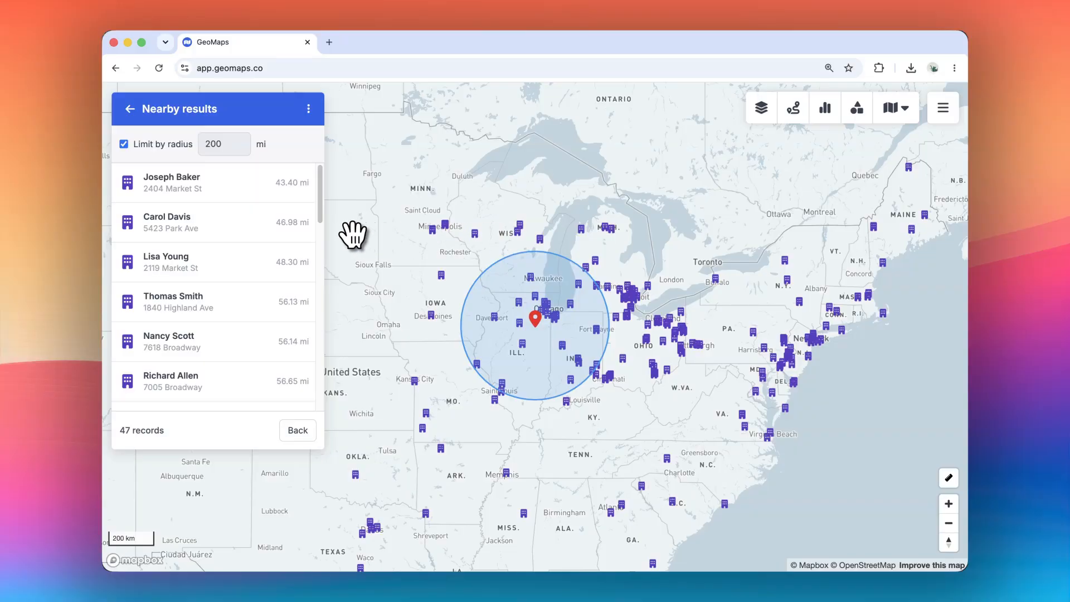
# Check the nearest result's details and the download option for the nearby results, and return to the lists.
pyautogui.click(264, 197)
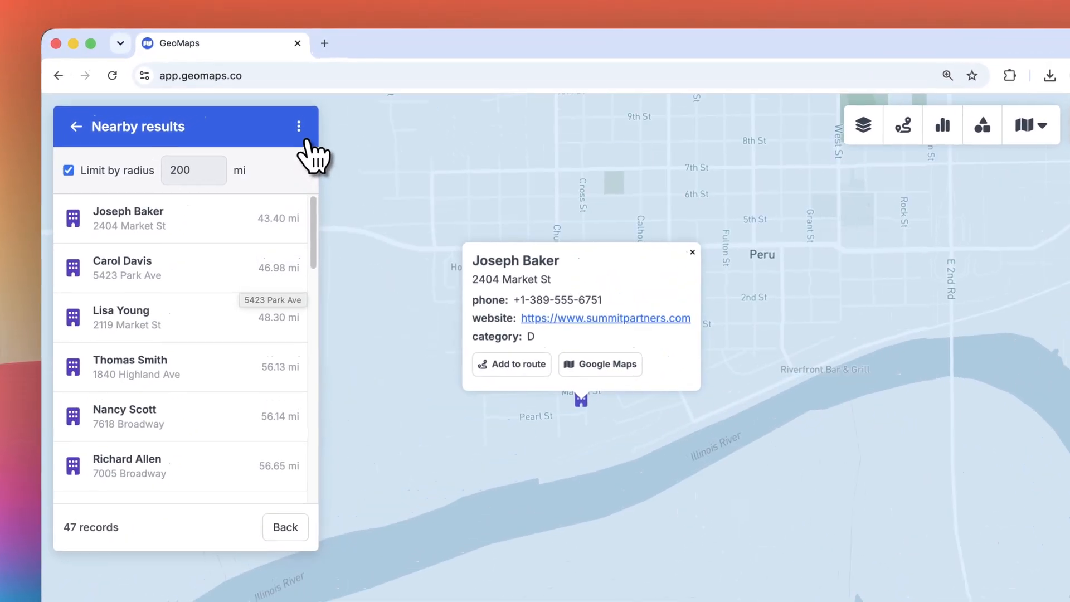
pyautogui.click(300, 128)
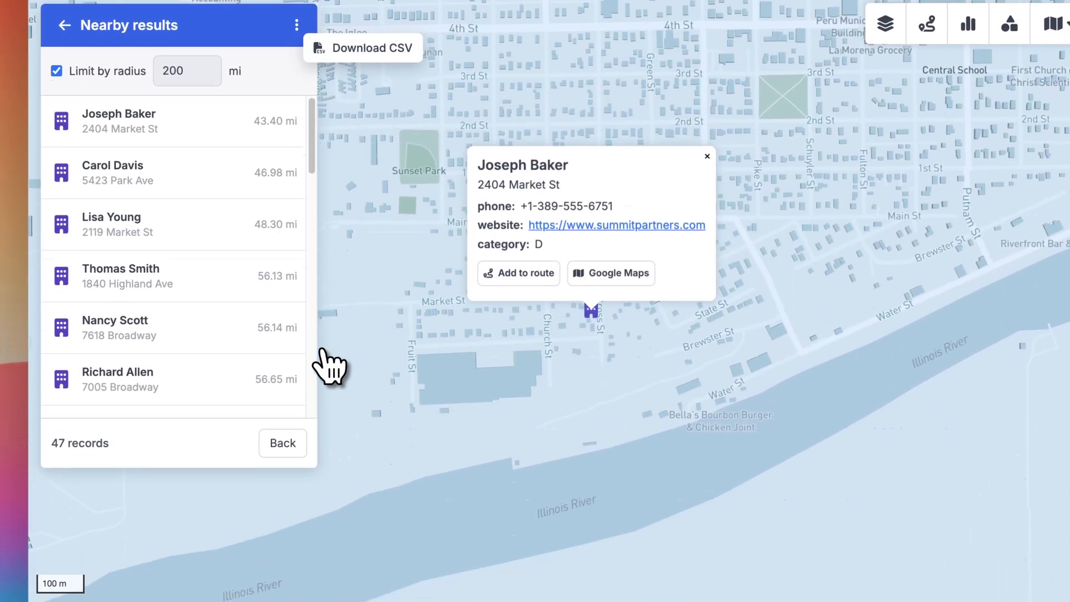
pyautogui.click(284, 444)
# Open the map layers, and clear the map view by closing the record's popup and collapsing the lists.
pyautogui.scroll(-10, 546, 426)
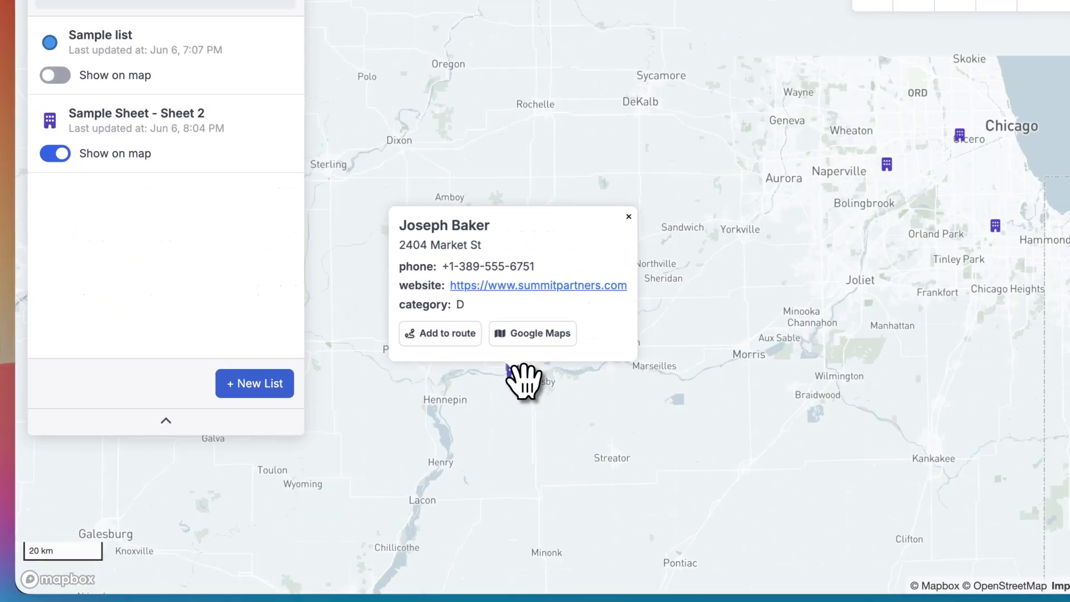
pyautogui.scroll(-5, 523, 379)
pyautogui.click(784, 127)
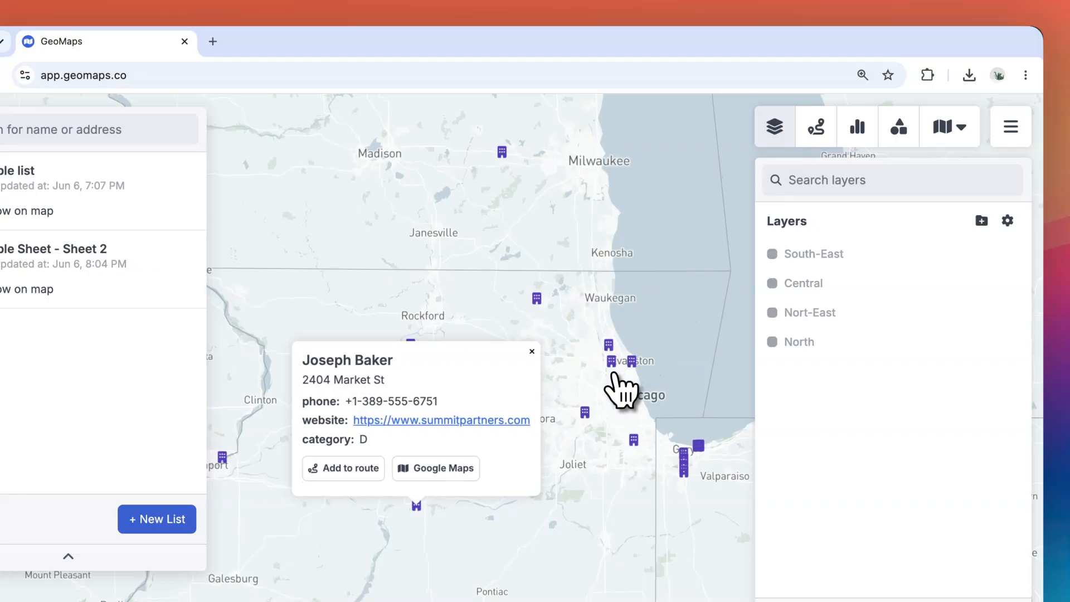
pyautogui.scroll(-5, 613, 377)
pyautogui.click(603, 307)
pyautogui.click(167, 557)
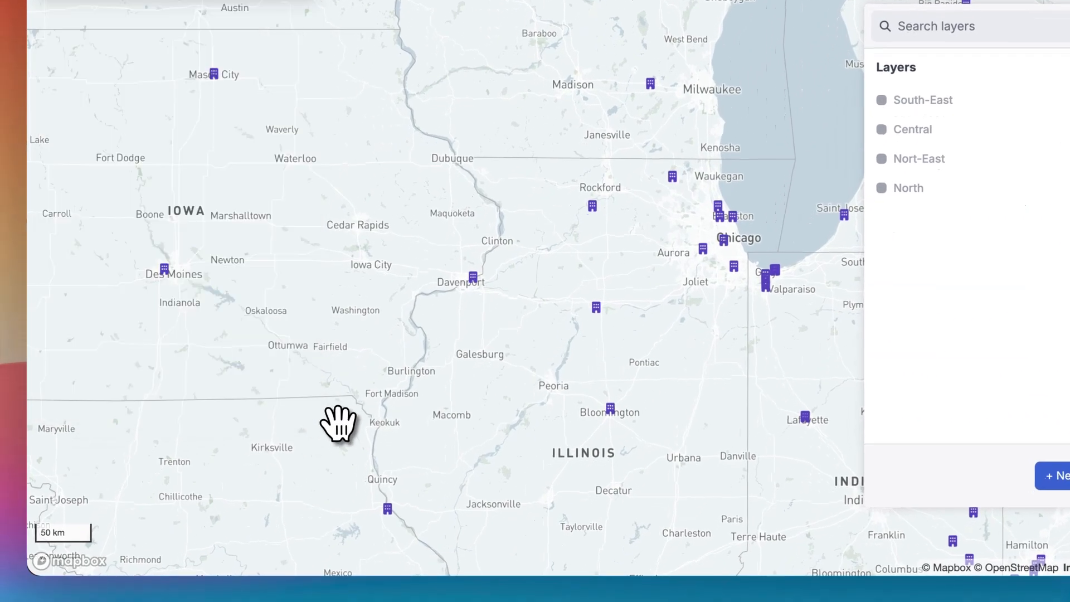
# Make the South-East, Central, Nort-East and North layers visible on the map.
pyautogui.scroll(-5, 339, 423)
pyautogui.moveTo(412, 360); pyautogui.dragTo(407, 268)
pyautogui.scroll(-5, 421, 302)
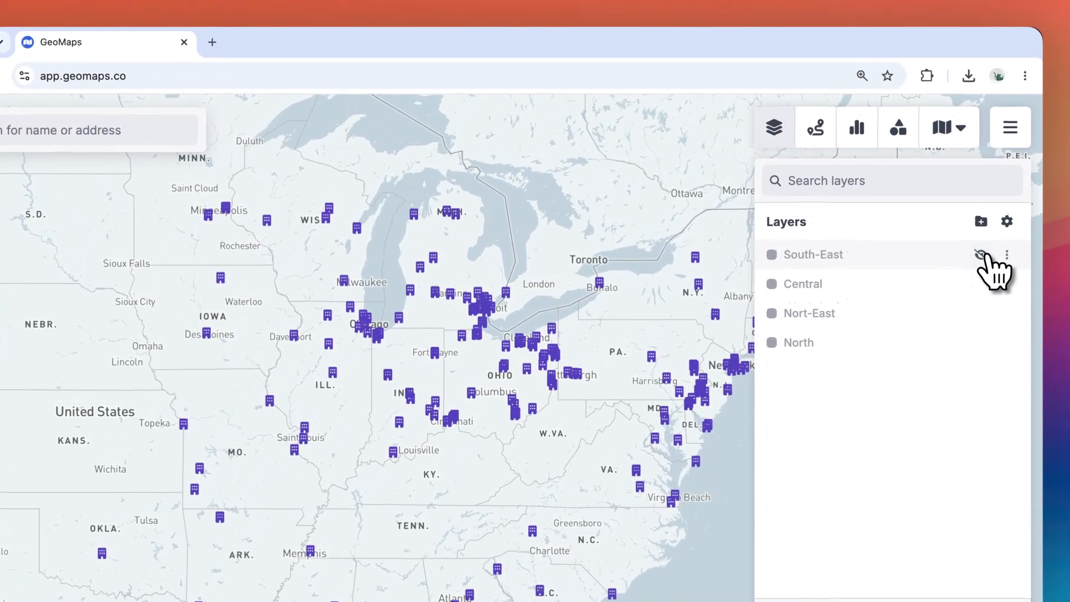
pyautogui.click(980, 255)
pyautogui.click(981, 285)
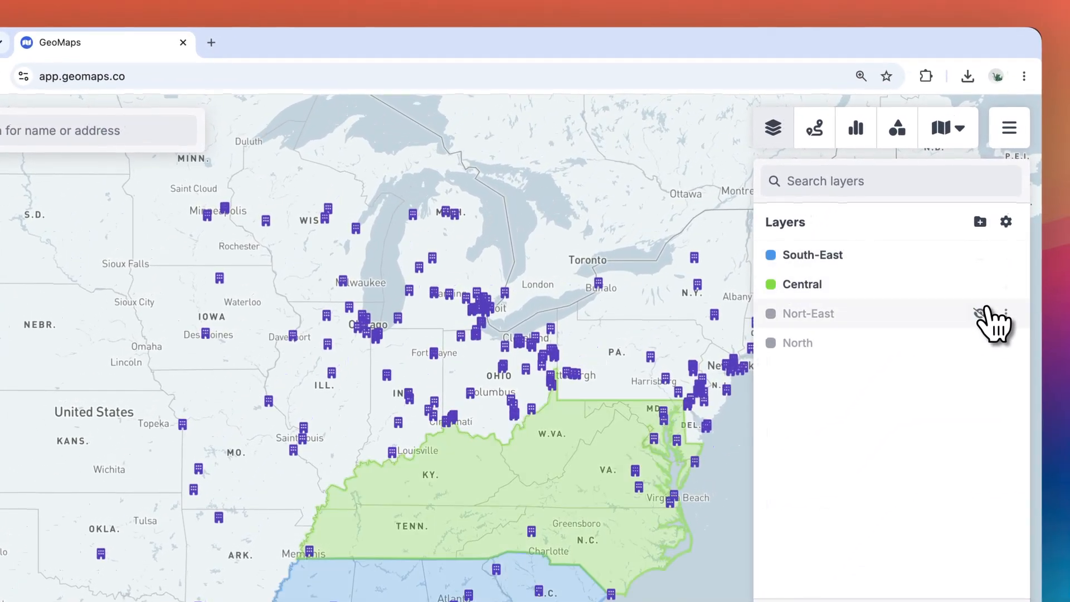
pyautogui.click(981, 313)
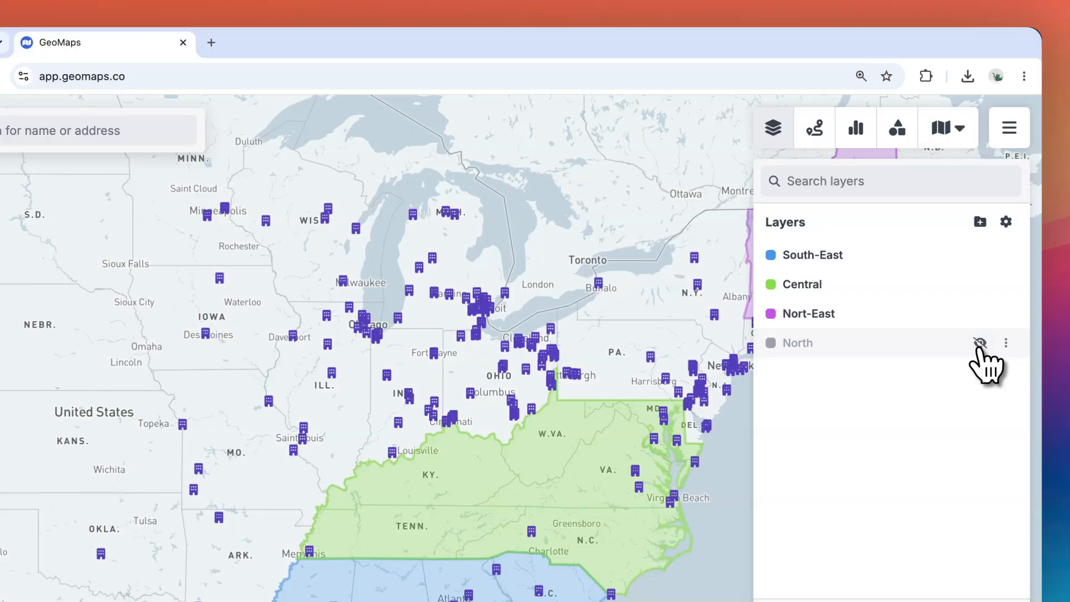
pyautogui.click(980, 343)
# Create a new layer and set its layer type to Hand-drawn.
pyautogui.click(979, 478)
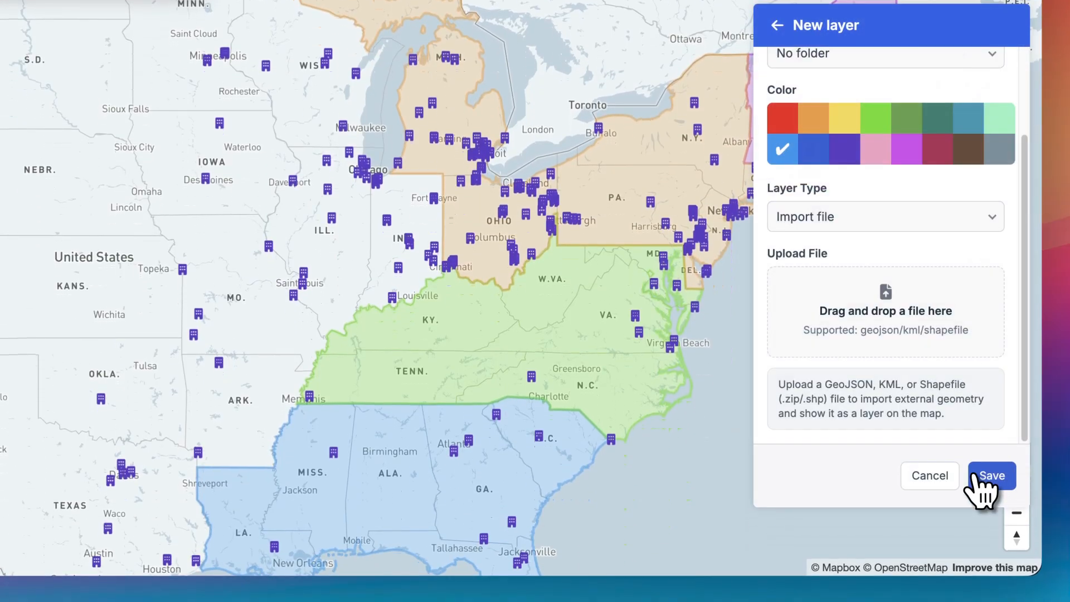
pyautogui.scroll(2, 880, 351)
pyautogui.click(861, 332)
pyautogui.click(843, 361)
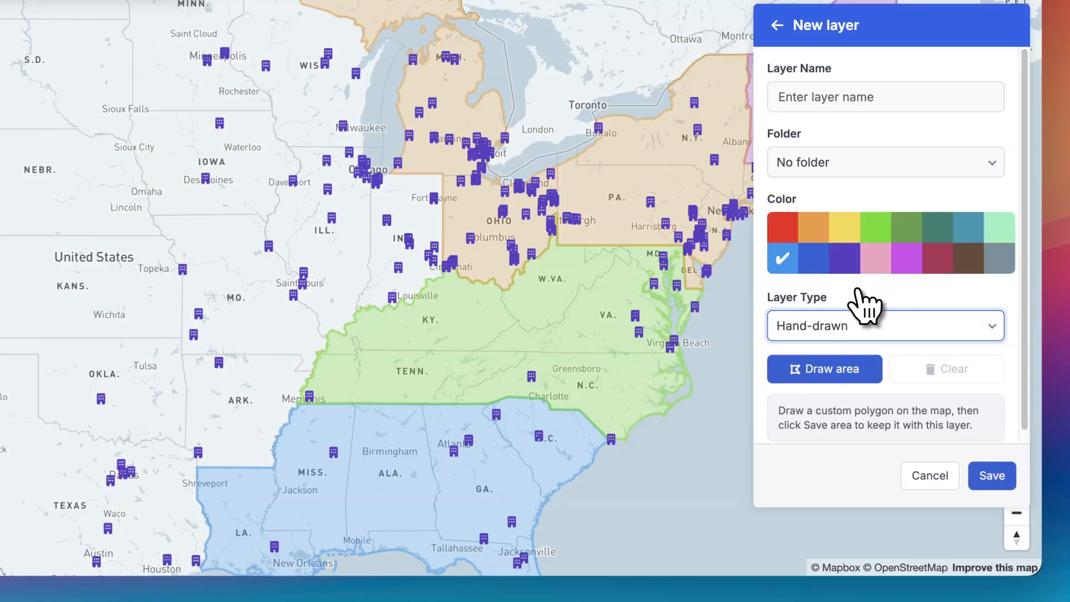
# Draw the layer's area as a closed six-corner polygon covering most of Iowa, Missouri, eastern Kansas and western Illinois.
pyautogui.click(843, 368)
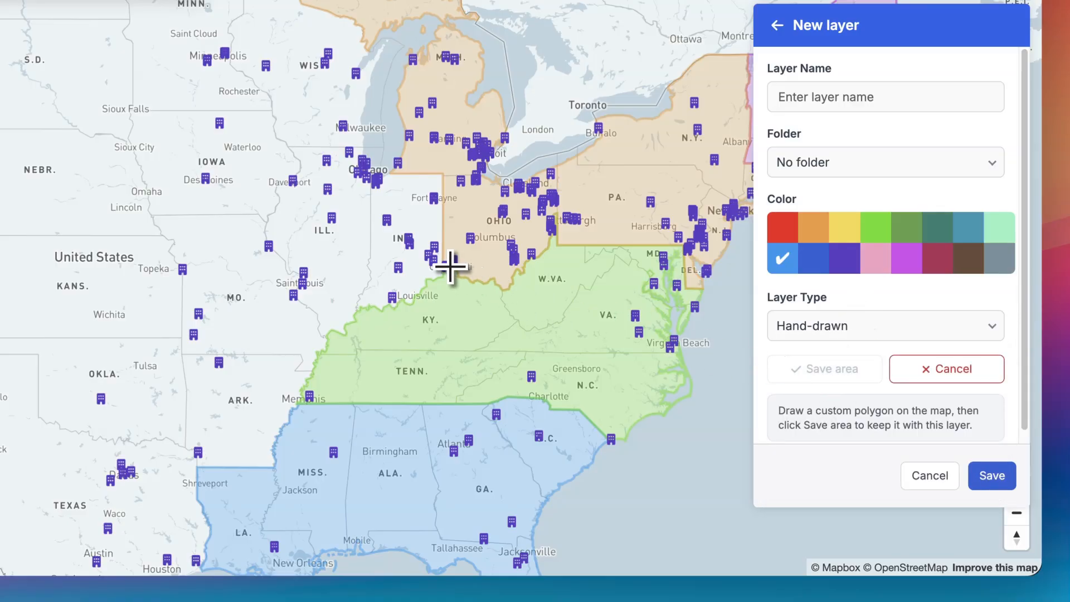
pyautogui.click(364, 277)
pyautogui.click(225, 386)
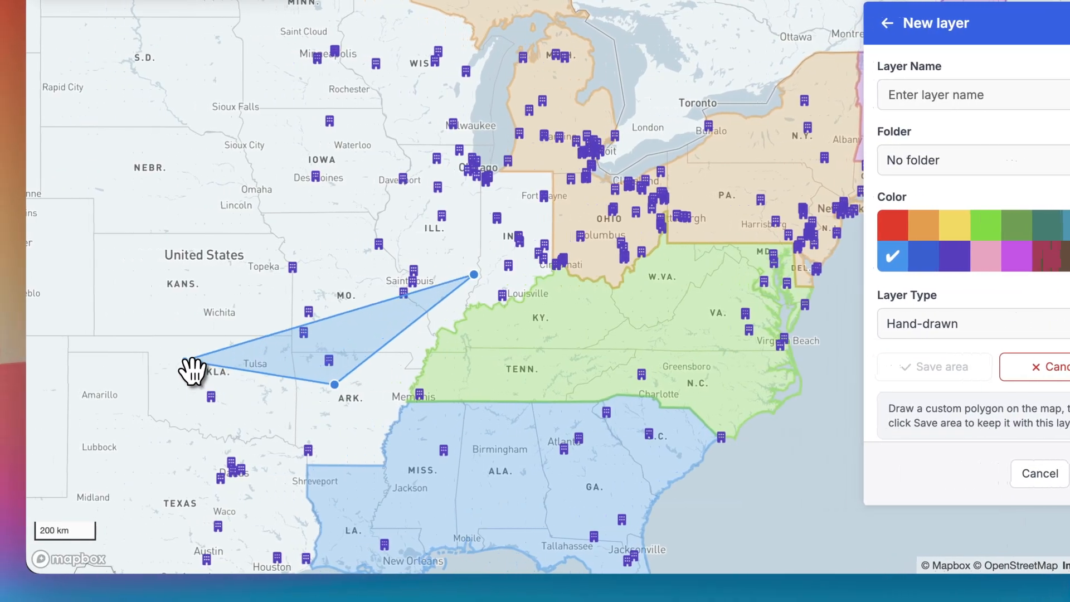
pyautogui.click(184, 360)
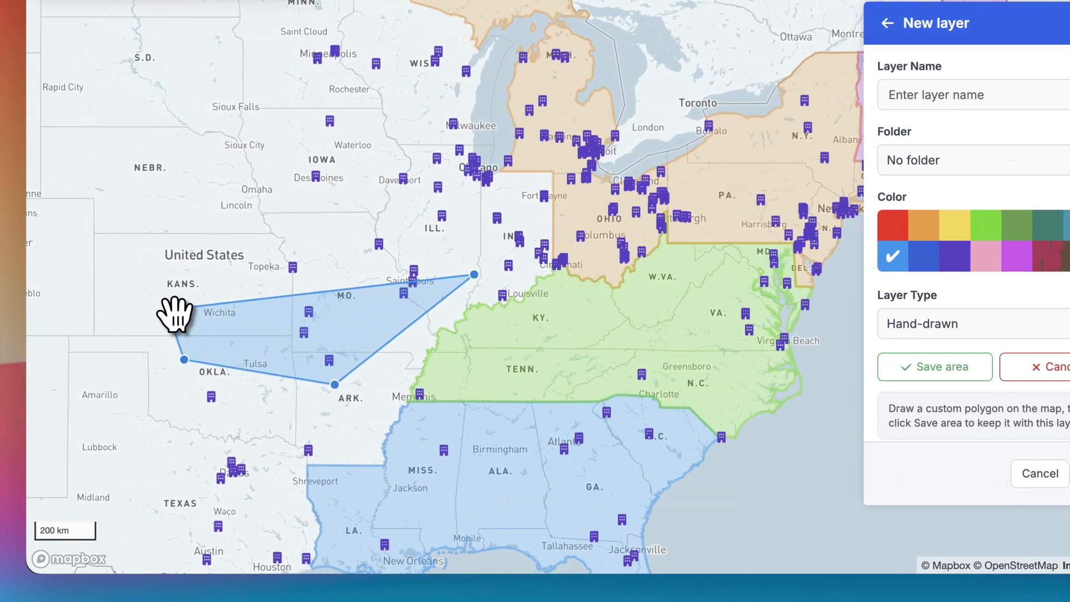
pyautogui.click(167, 247)
pyautogui.click(319, 106)
pyautogui.click(446, 143)
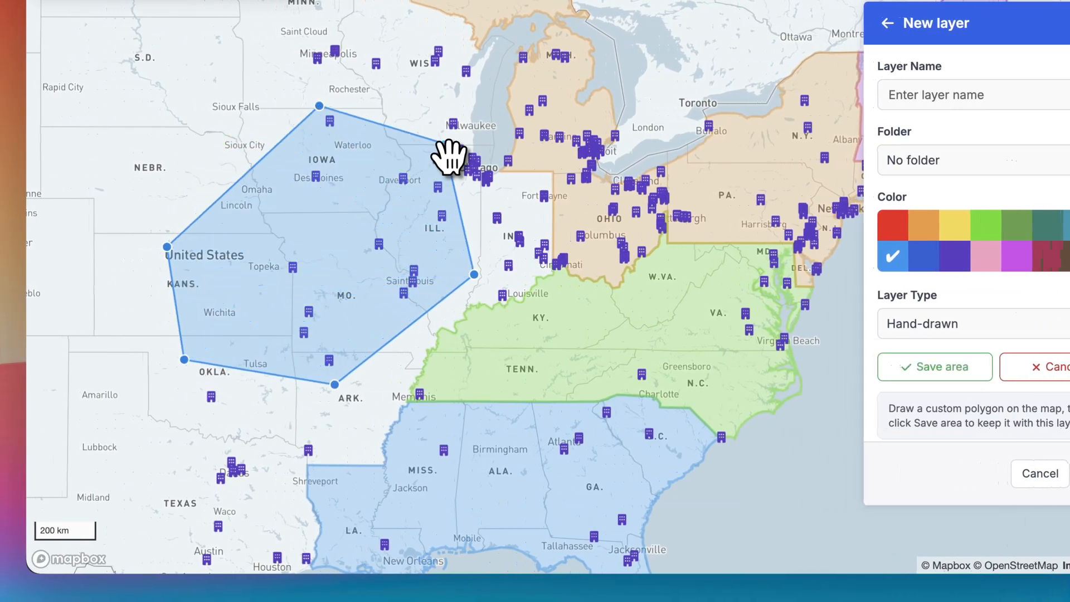
pyautogui.click(474, 275)
# Save the new hand-drawn layer.
pyautogui.moveTo(324, 290); pyautogui.dragTo(502, 256)
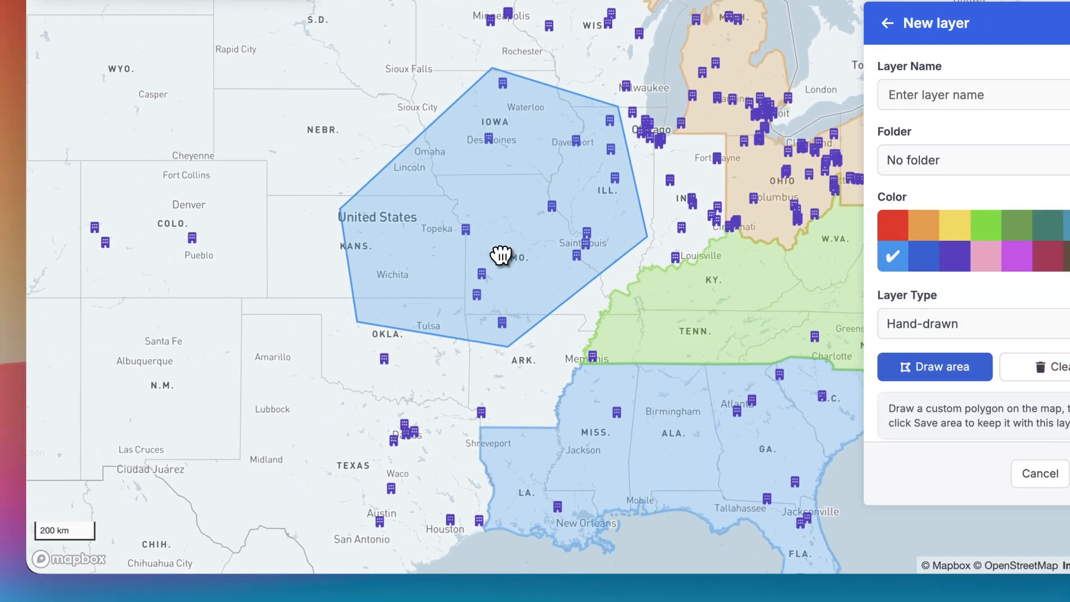
pyautogui.click(979, 473)
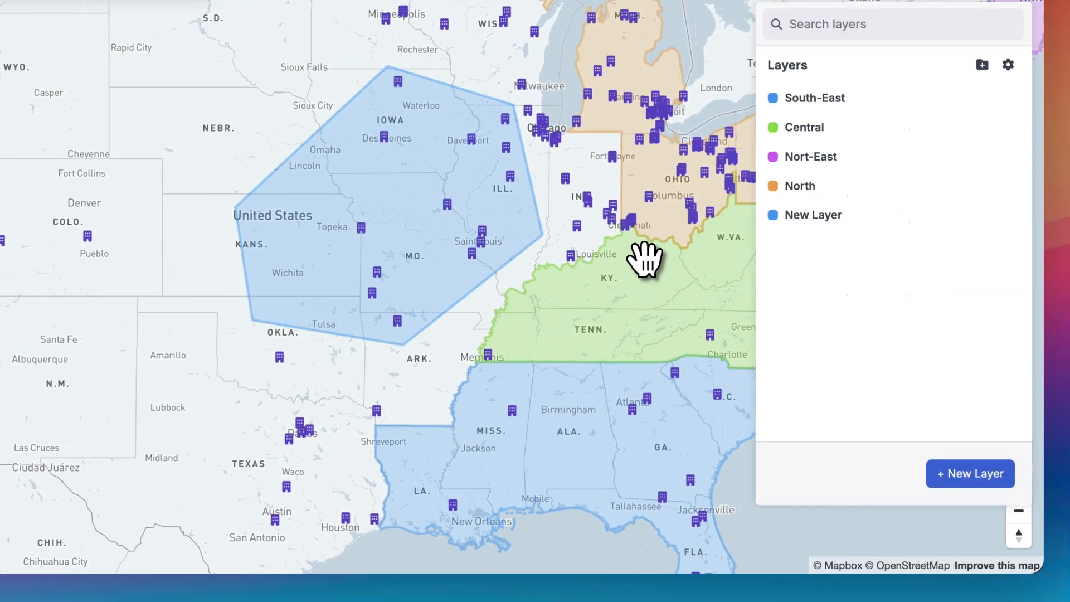
pyautogui.moveTo(468, 322); pyautogui.dragTo(701, 203)
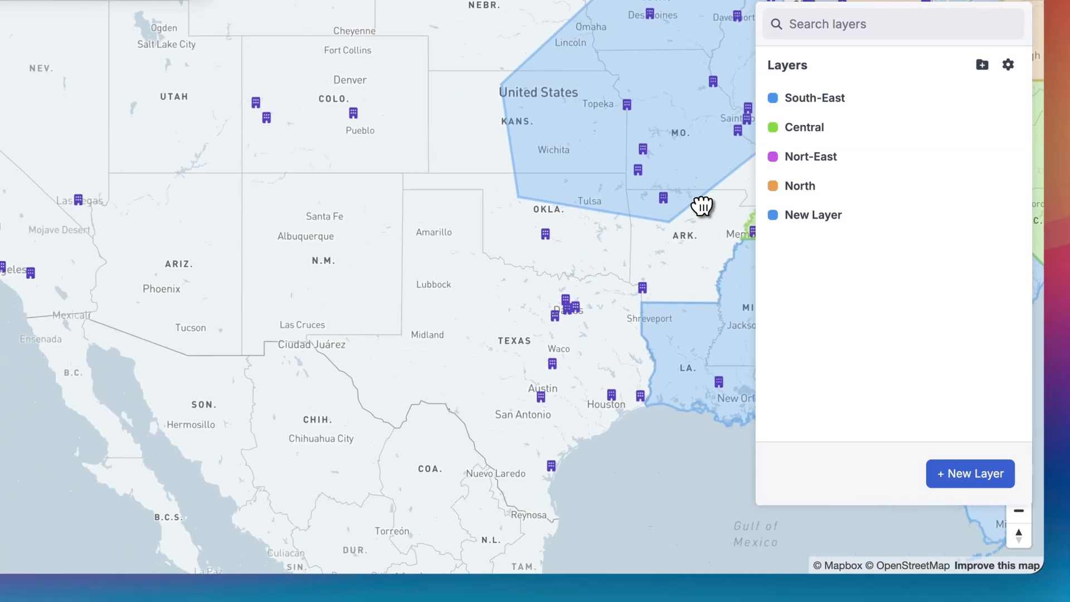
# Create a new layer of type Regions with US States as its administrative unit.
pyautogui.click(969, 475)
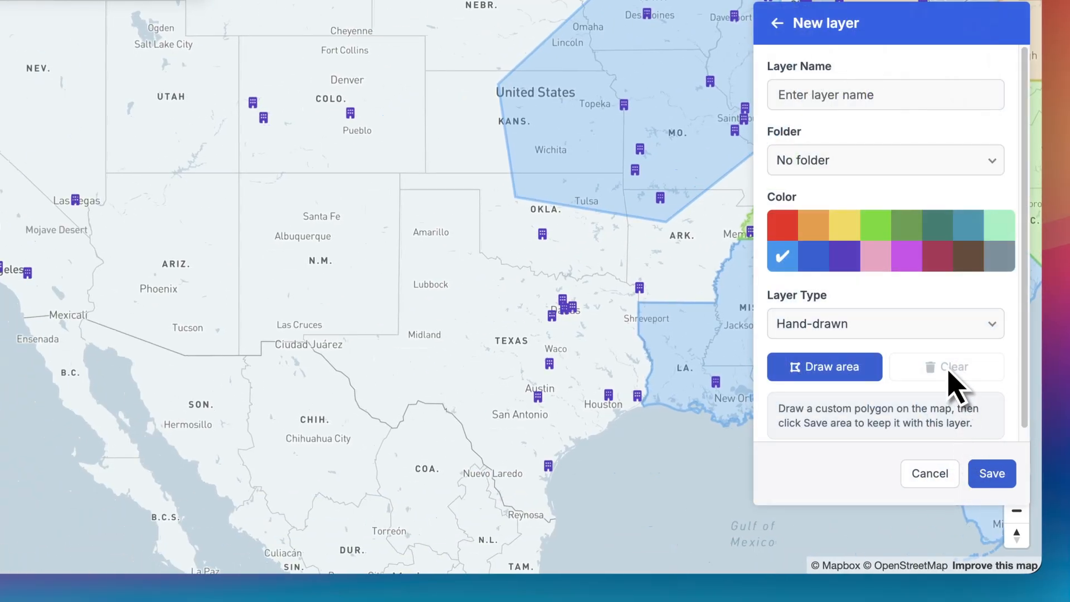
pyautogui.click(868, 322)
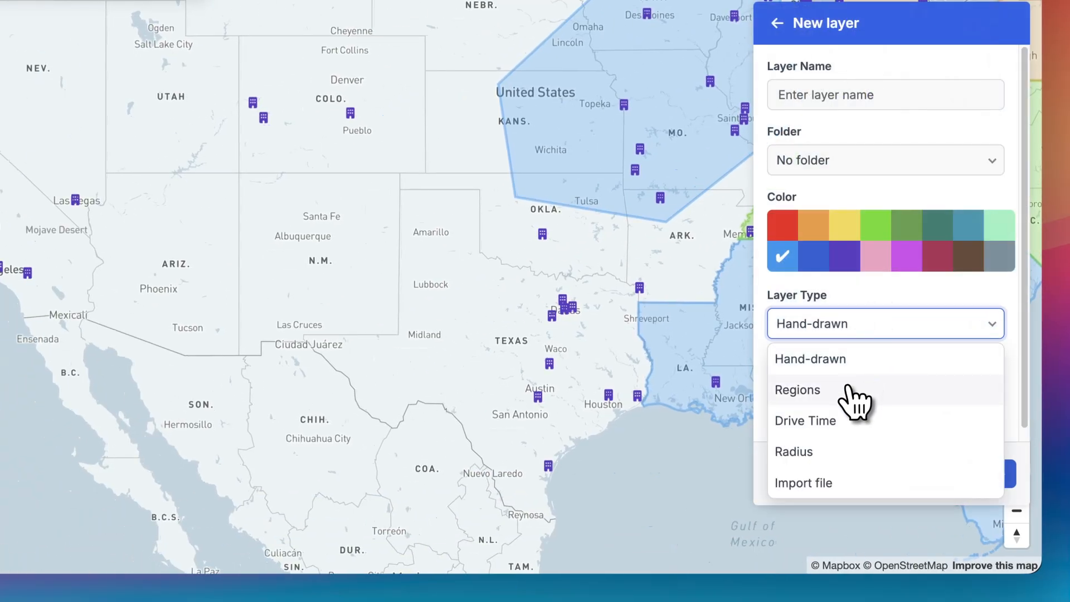
pyautogui.click(849, 387)
pyautogui.click(825, 433)
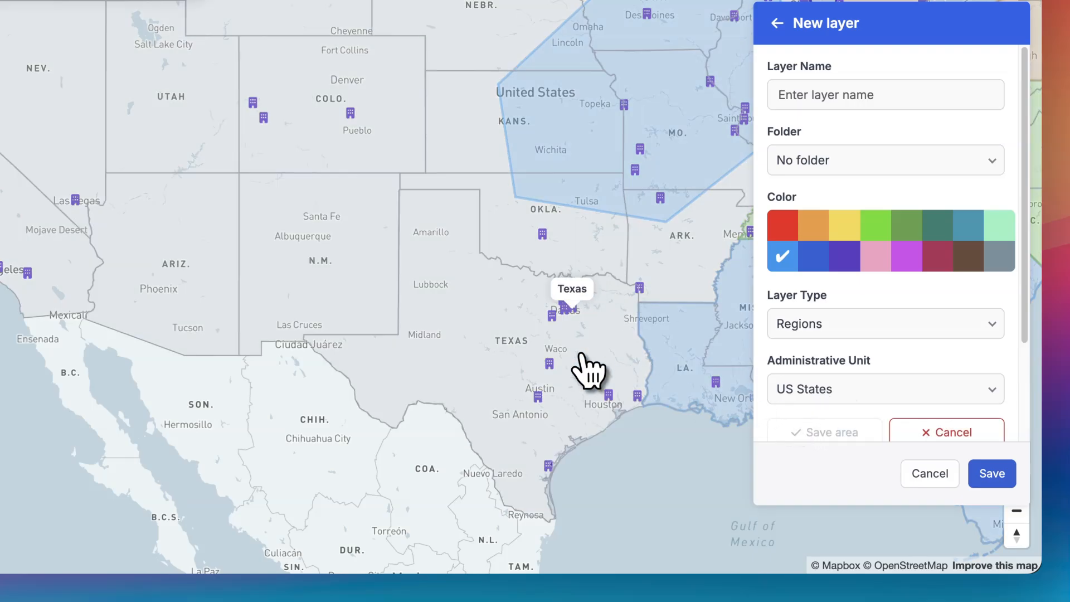
# Add Texas, New Mexico and Arizona to the layer's area, color it orange, and save the area and the layer.
pyautogui.click(466, 304)
pyautogui.click(287, 293)
pyautogui.click(191, 284)
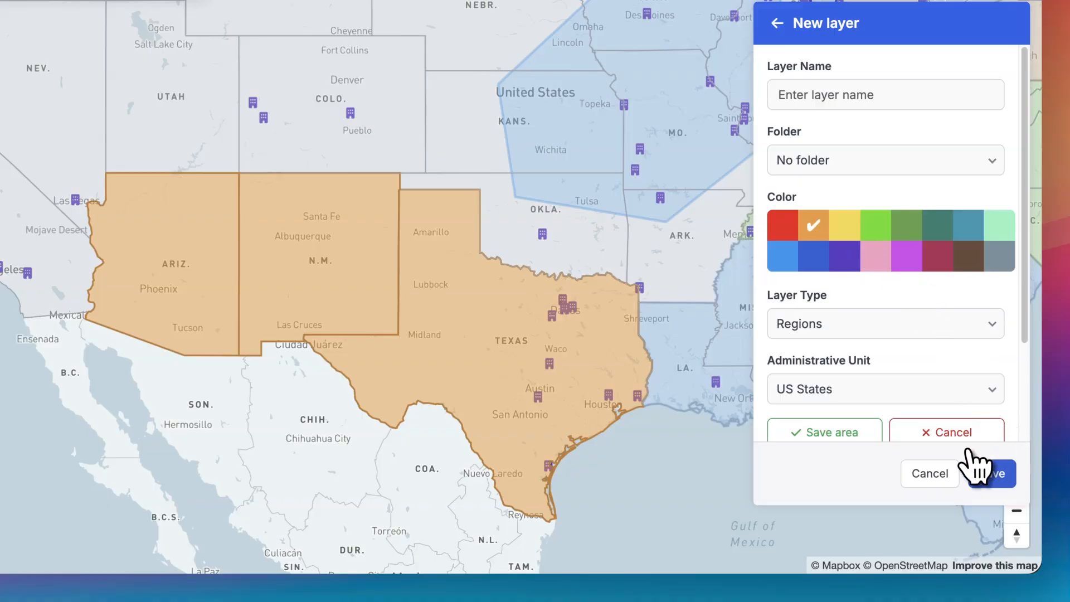
pyautogui.click(853, 433)
pyautogui.click(998, 473)
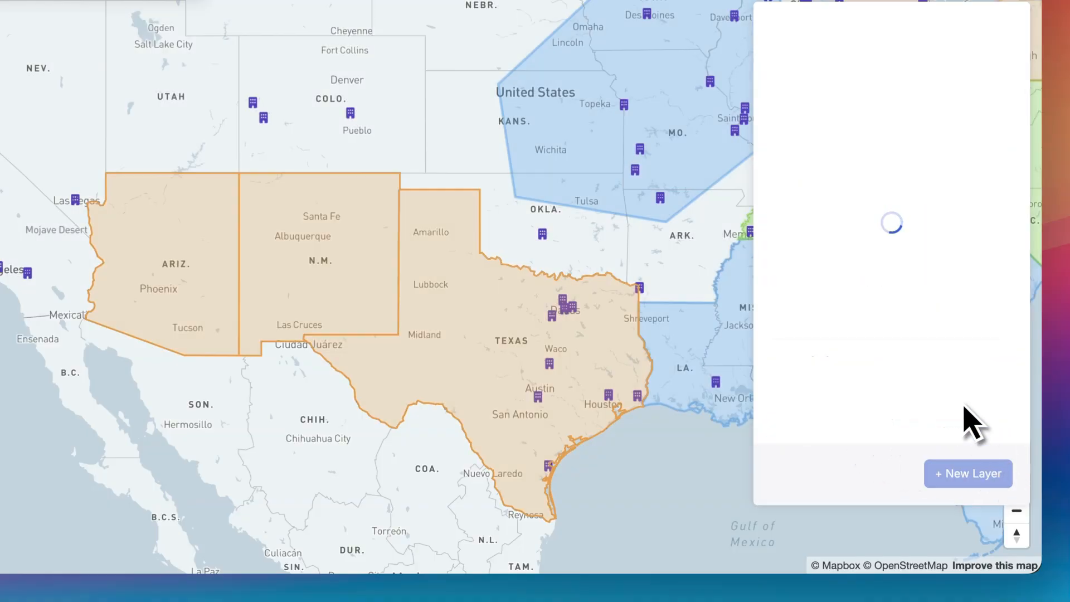
# Create a green Drive Time layer with its center placed on downtown Denver.
pyautogui.click(976, 471)
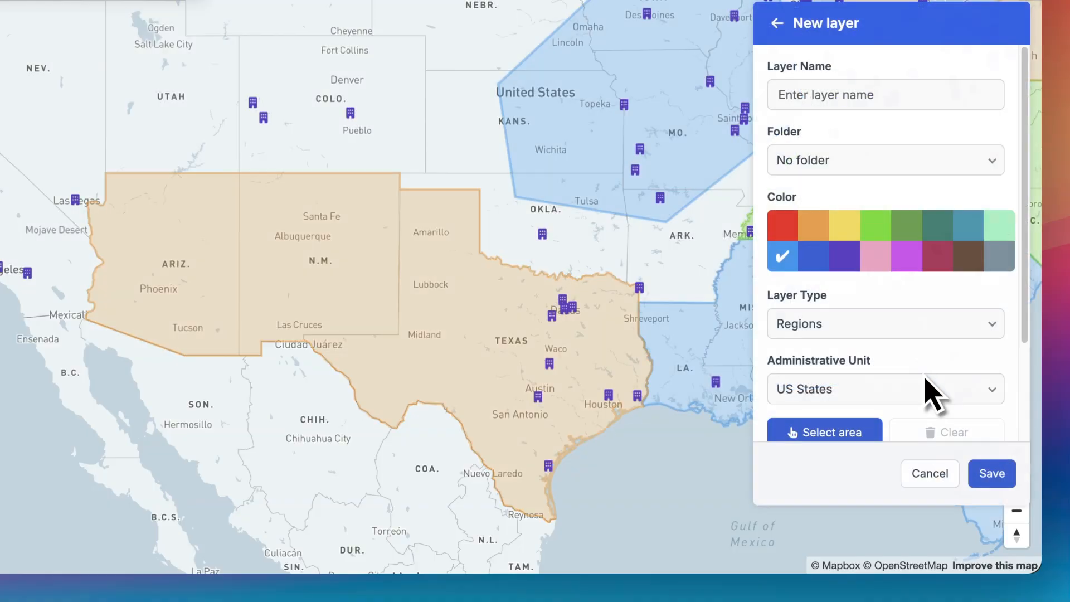
pyautogui.click(819, 329)
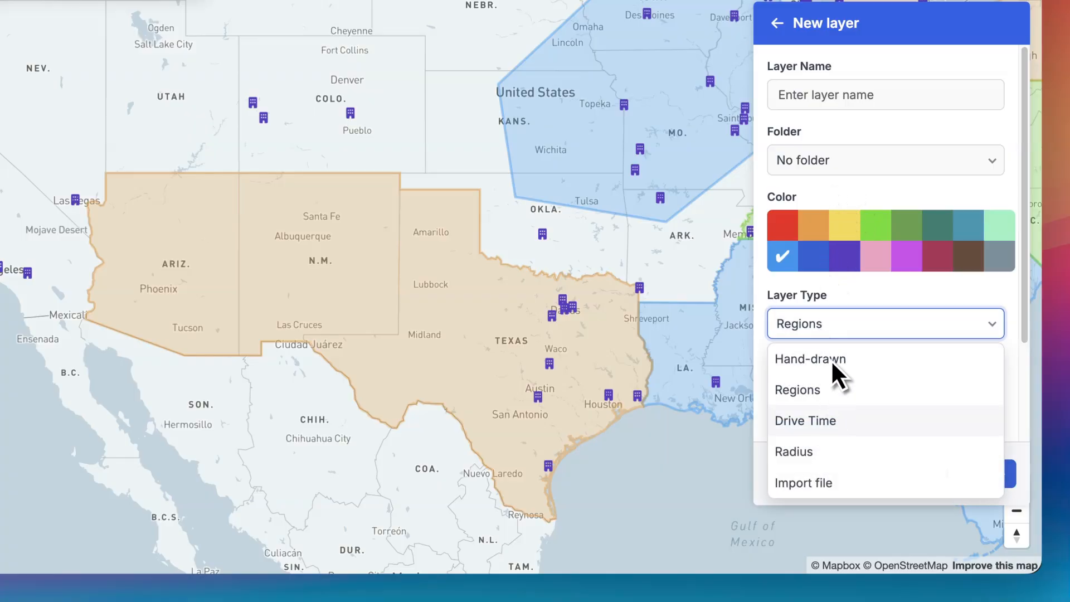
pyautogui.click(831, 418)
pyautogui.click(878, 229)
pyautogui.scroll(10, 450, 237)
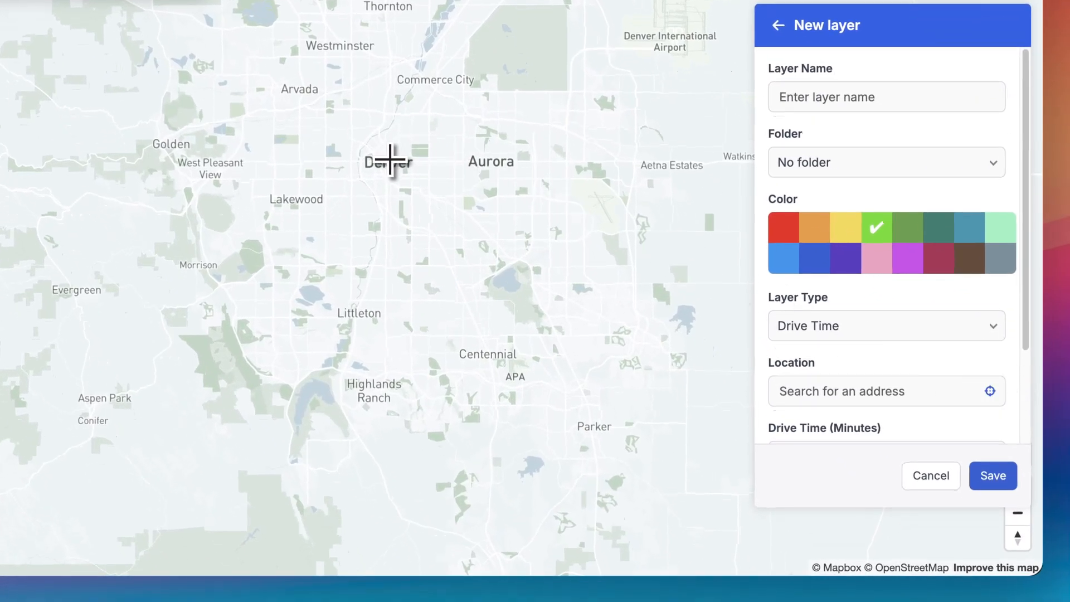
pyautogui.click(389, 166)
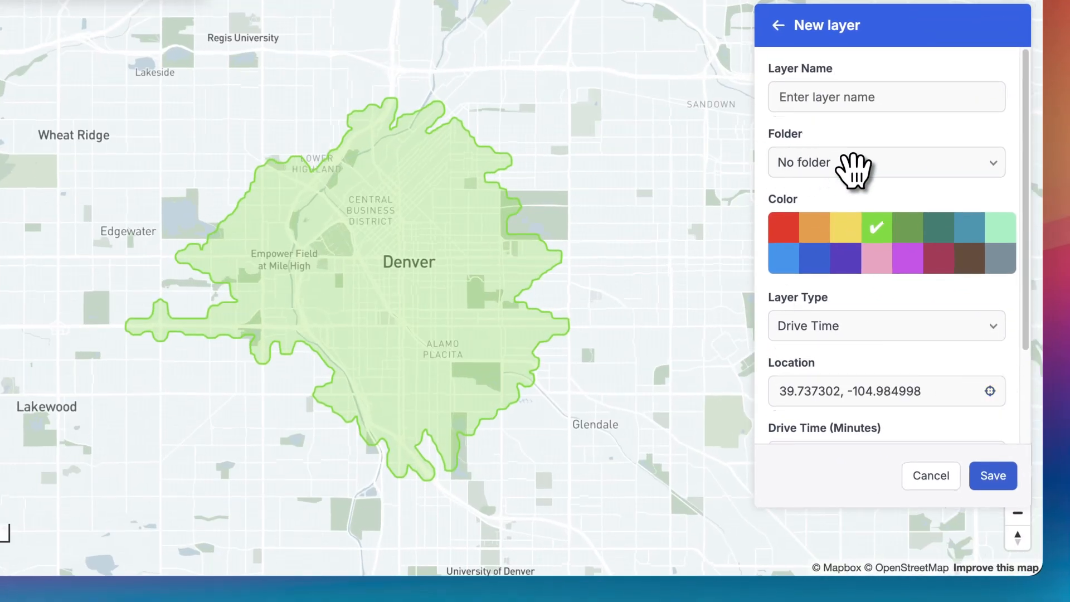
# Replace the Denver layer's drive time with a longer one in minutes and save the layer.
pyautogui.scroll(-3, 843, 223)
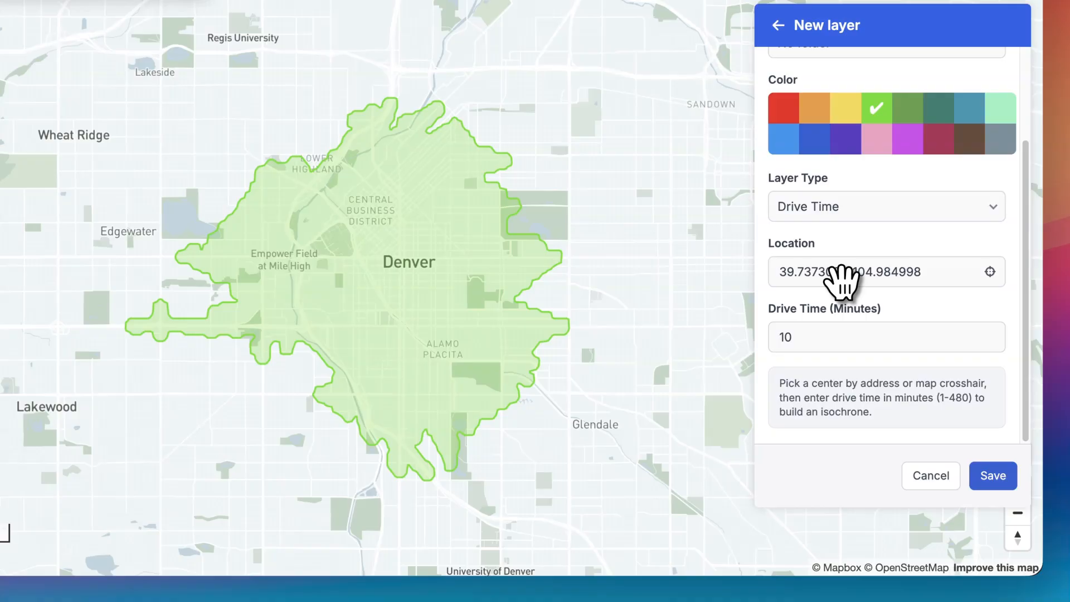
pyautogui.click(797, 338)
pyautogui.press('BackSpace')
pyautogui.press('BackSpace')
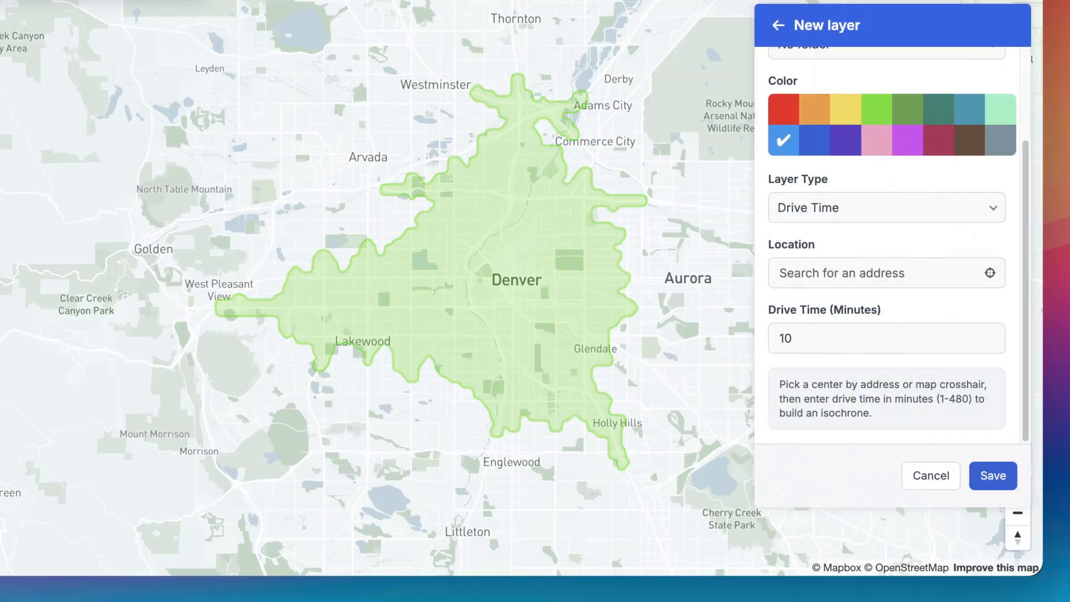
# Create a red Radius layer of 10 miles centered on Denver and save it.
pyautogui.click(887, 208)
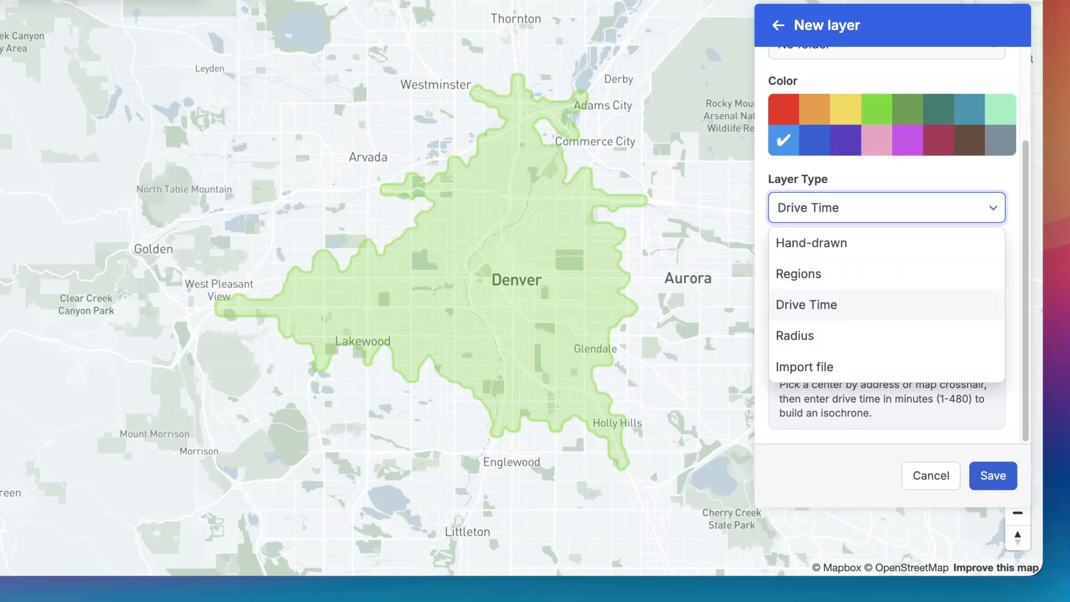
pyautogui.press('Down')
pyautogui.press('Return')
pyautogui.doubleClick(784, 338)
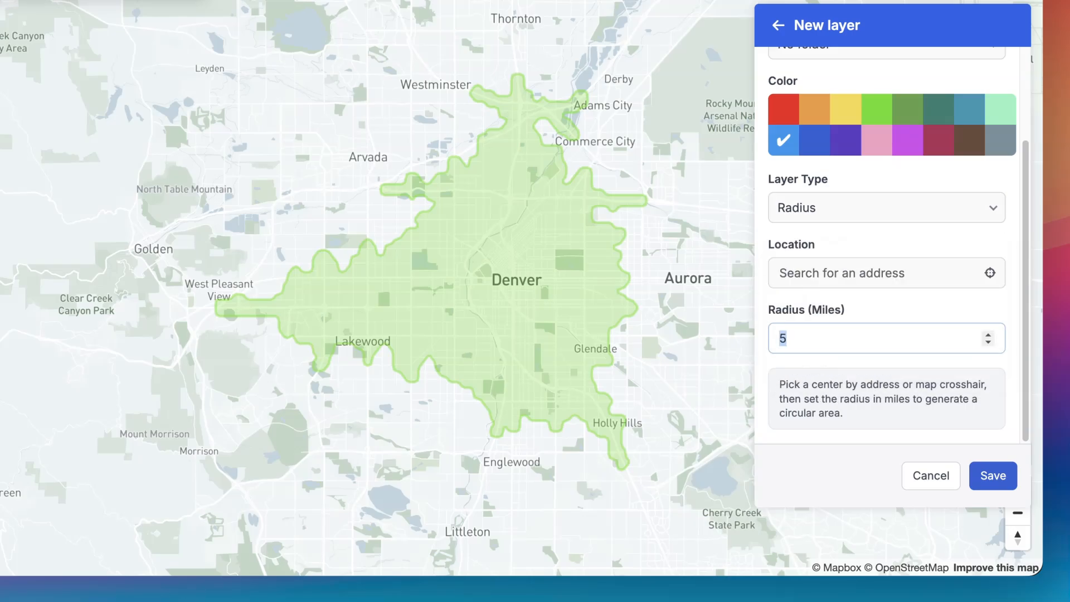
pyautogui.click(781, 120)
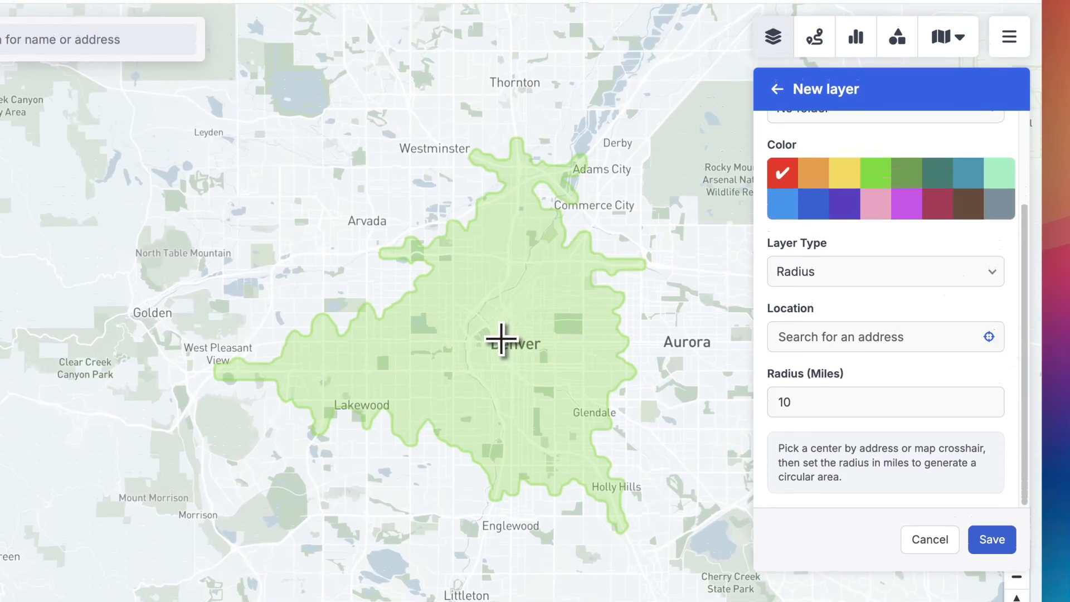
pyautogui.click(502, 339)
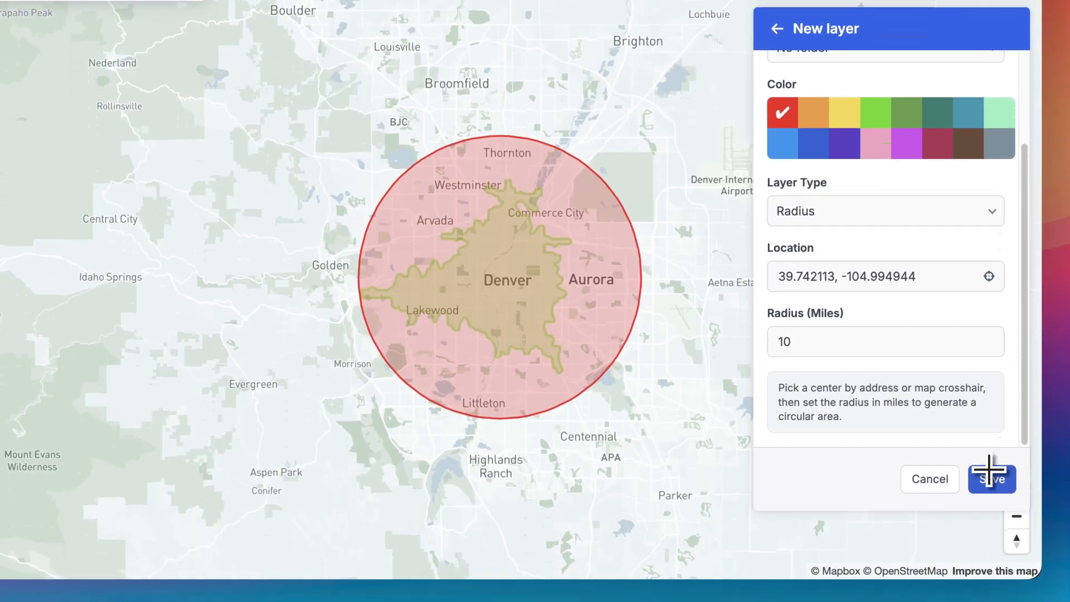
pyautogui.click(988, 538)
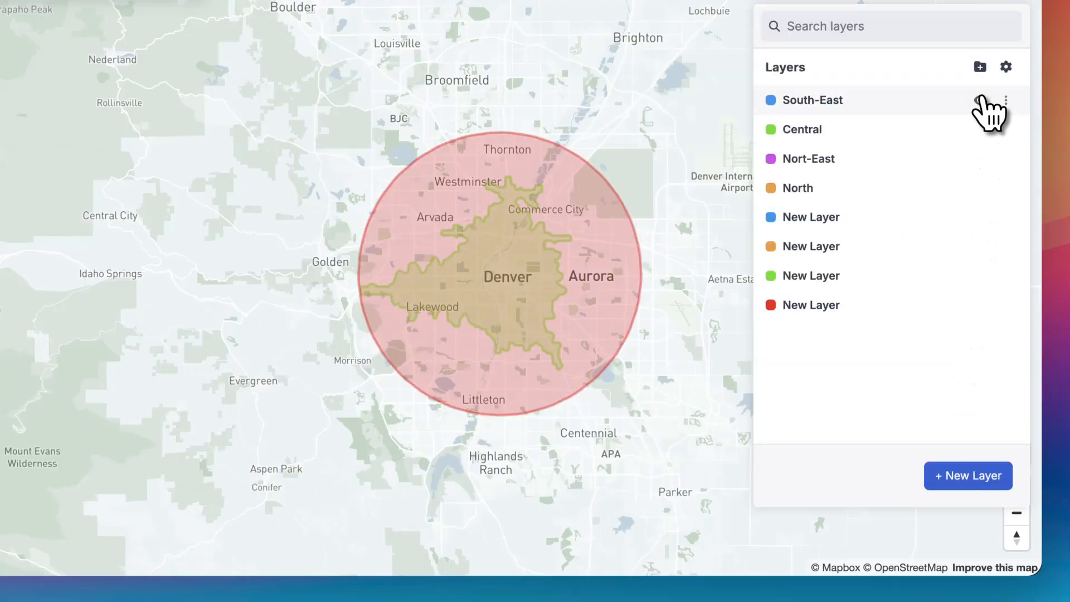
# Hide all eight layers on the map, from South-East down to the red New Layer.
pyautogui.click(980, 100)
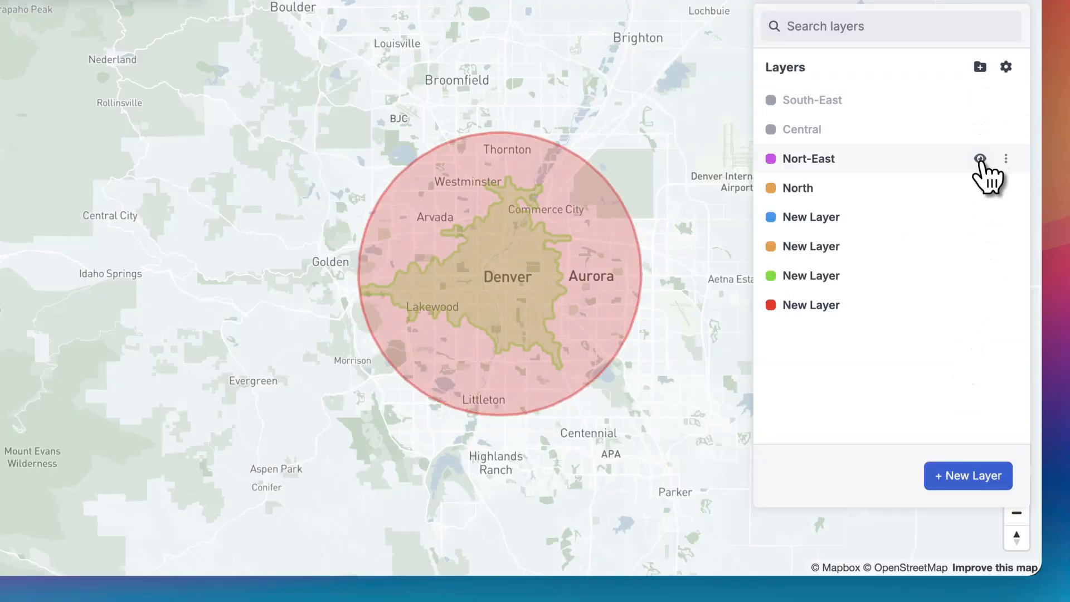
pyautogui.click(980, 159)
pyautogui.click(980, 217)
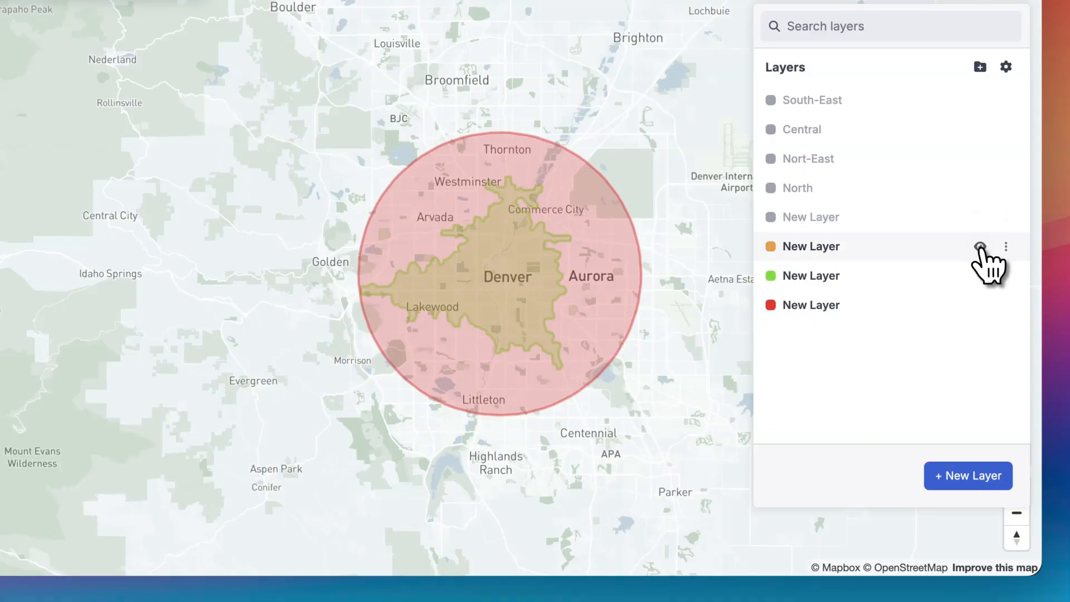
pyautogui.click(980, 276)
pyautogui.click(981, 305)
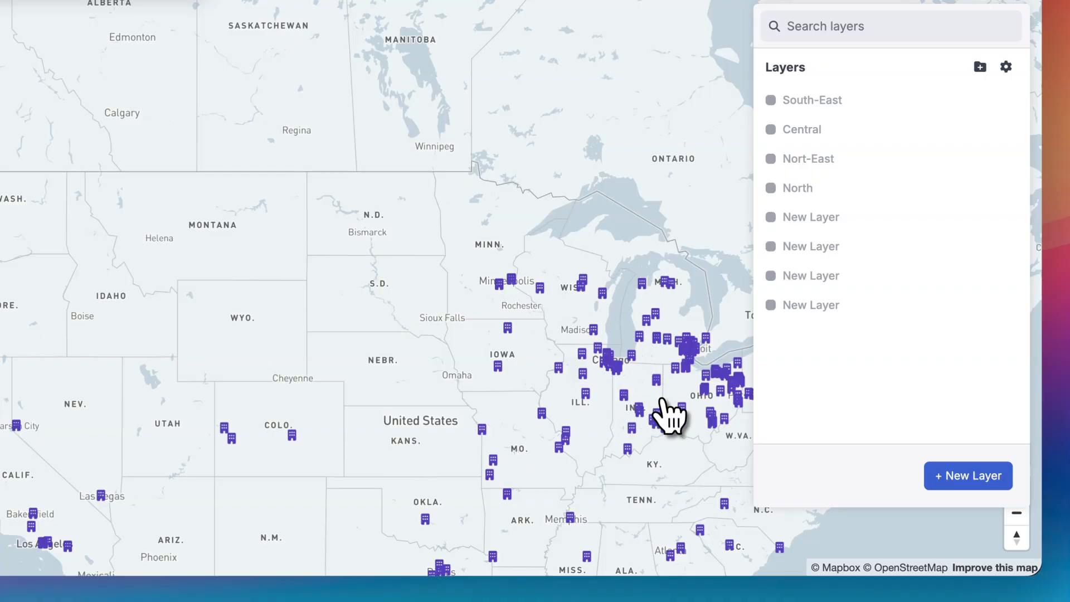
# Create another new layer and set its layer type to Import file.
pyautogui.scroll(10, 668, 411)
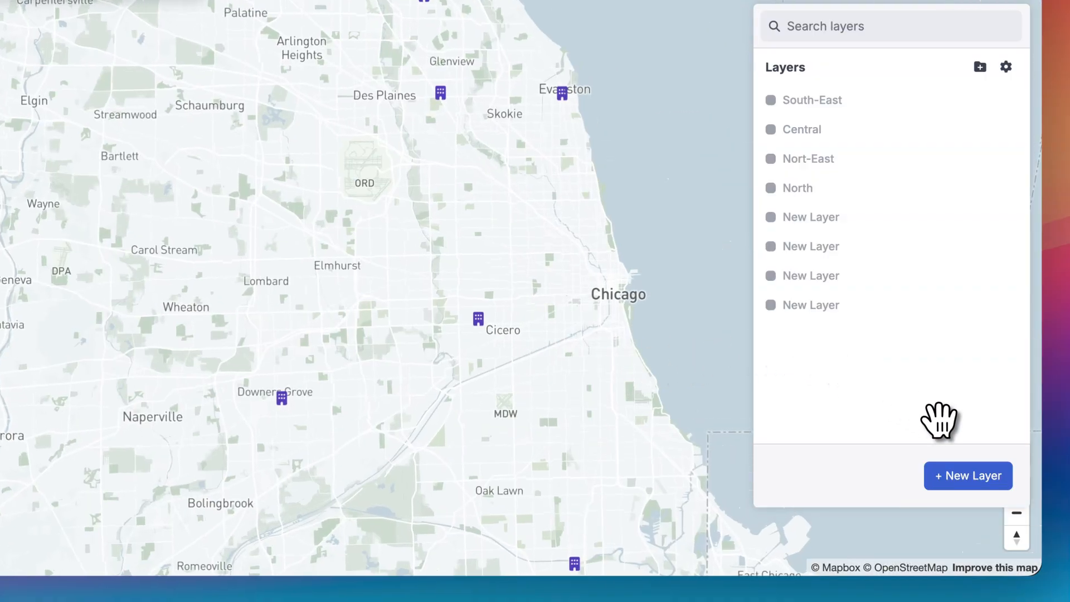
pyautogui.click(975, 479)
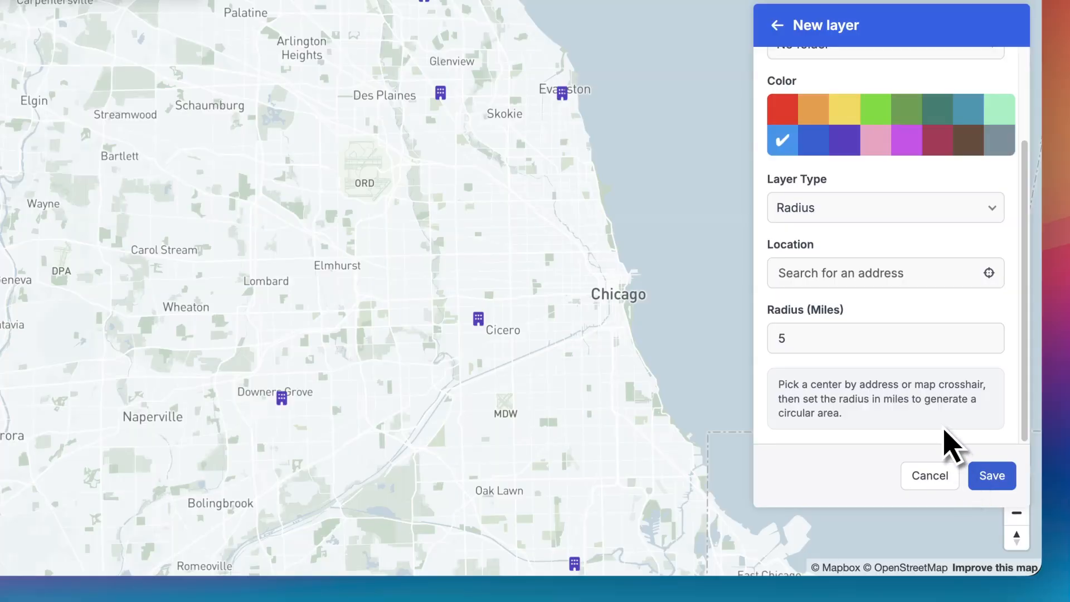
pyautogui.click(847, 214)
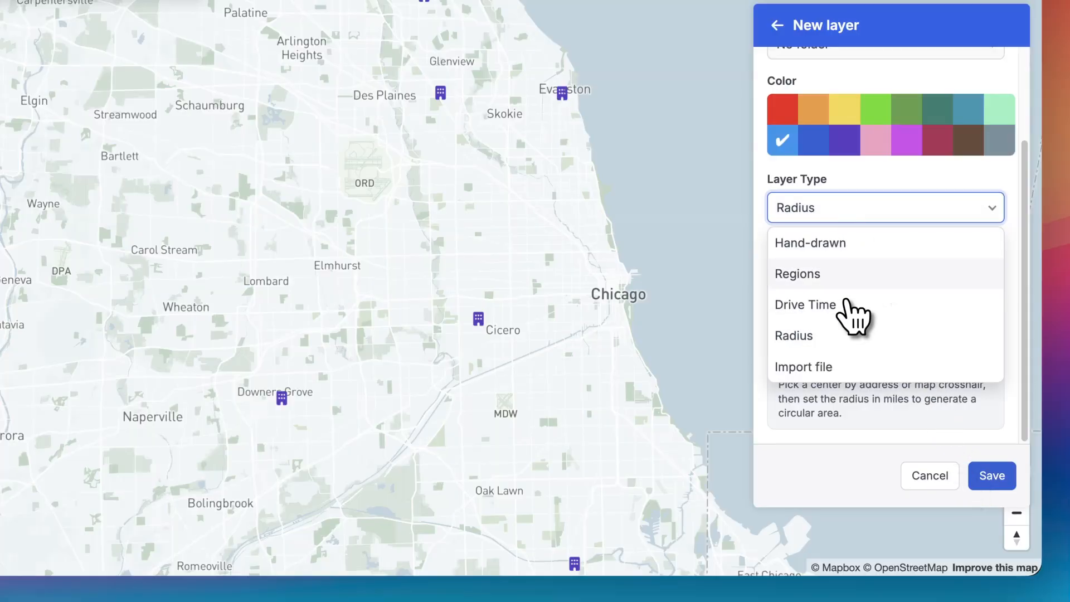
pyautogui.click(836, 367)
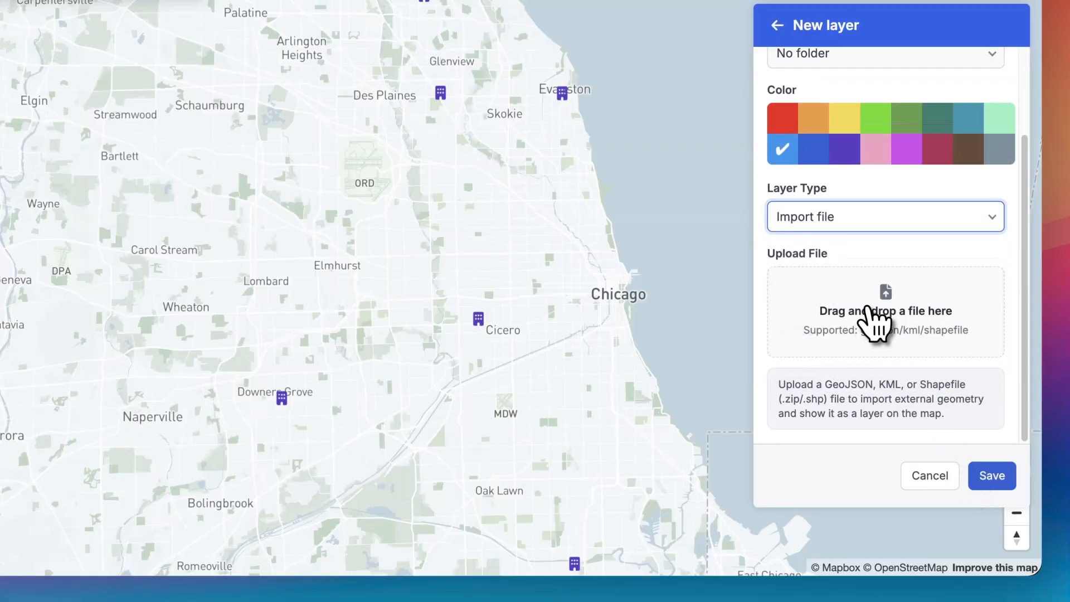
# Save the new layer with neighborhoods_2012.kml from the Downloads folder as its geometry, and hide it on the map.
pyautogui.click(895, 298)
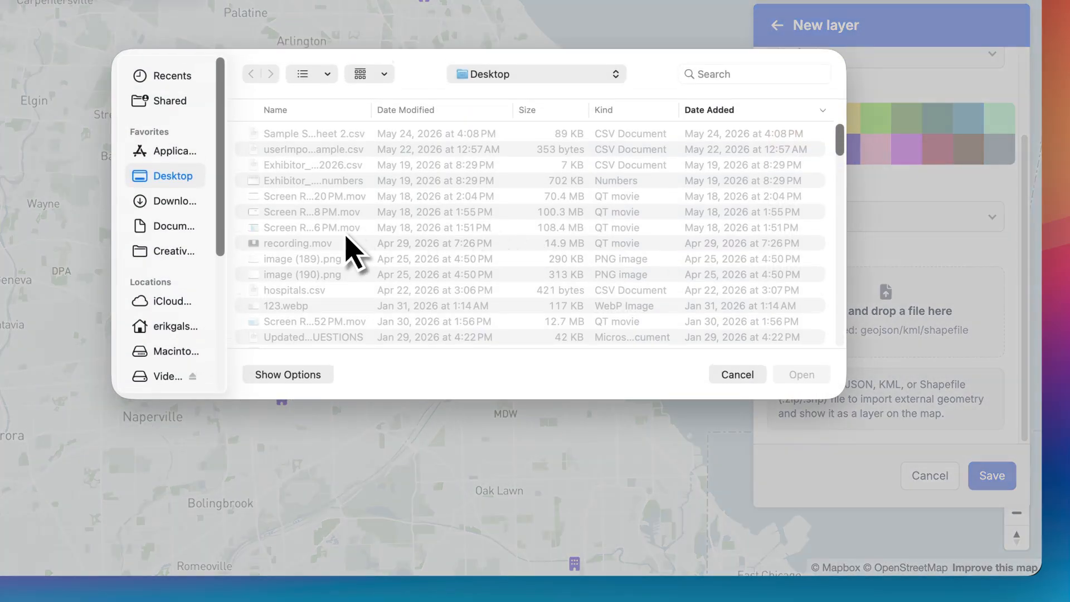
pyautogui.click(173, 202)
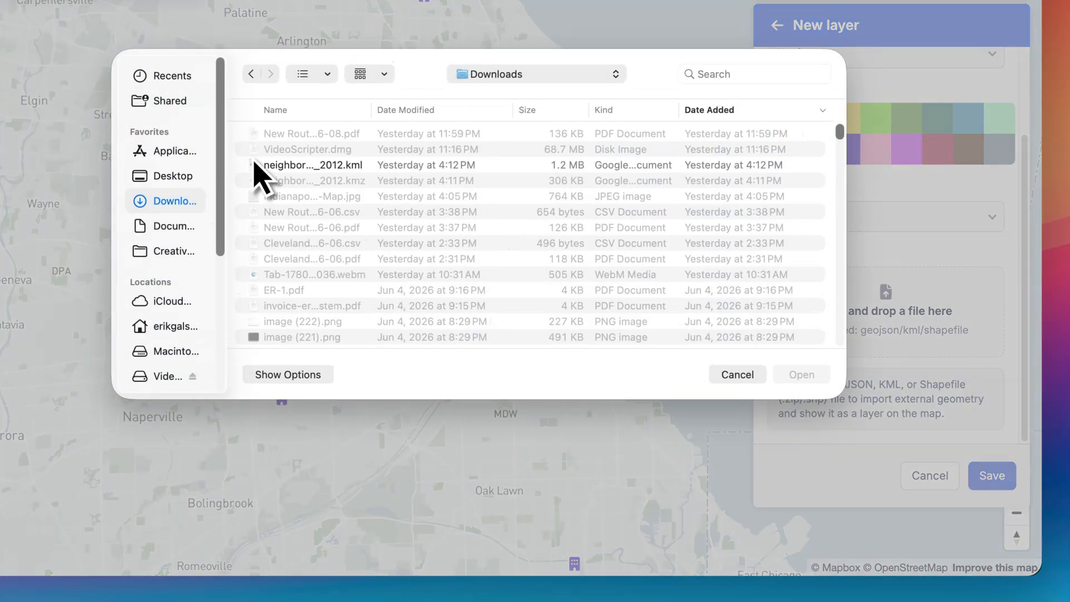
pyautogui.doubleClick(310, 166)
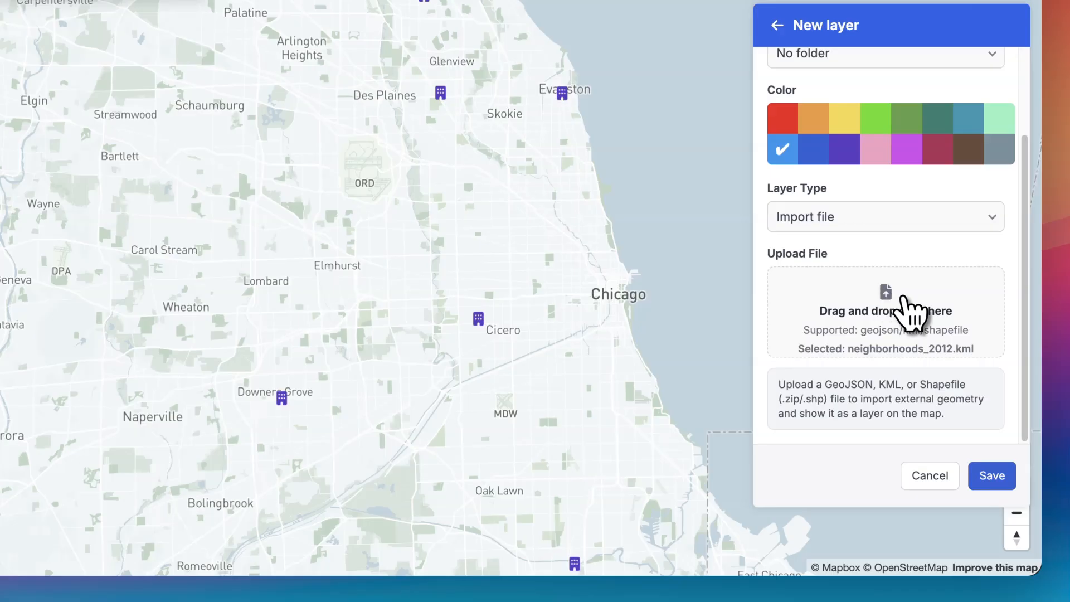
pyautogui.click(992, 477)
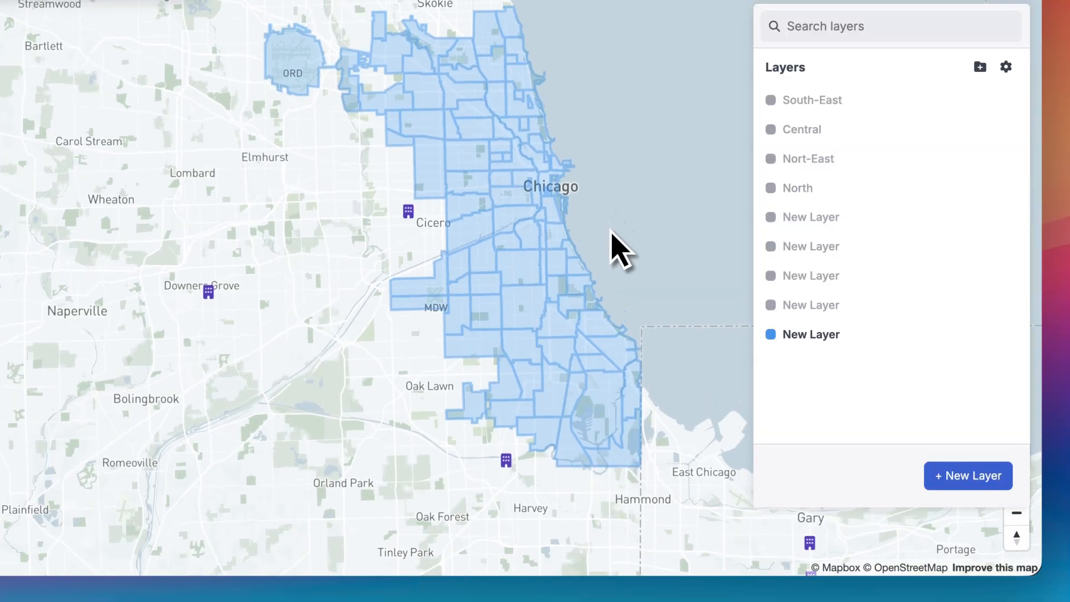
pyautogui.click(979, 334)
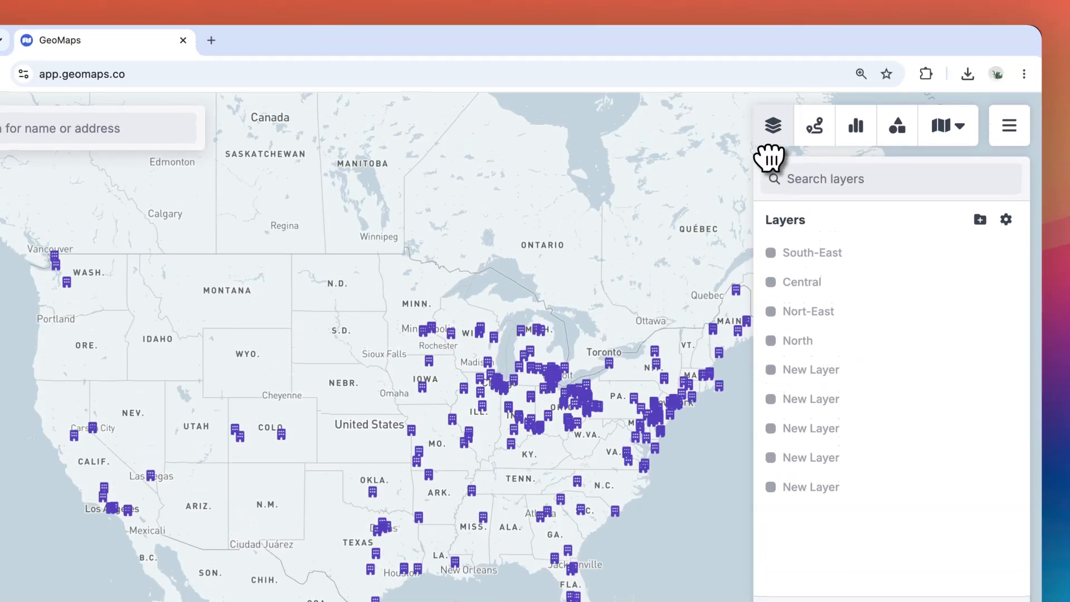
# Open the saved routes and start a new route.
pyautogui.click(814, 125)
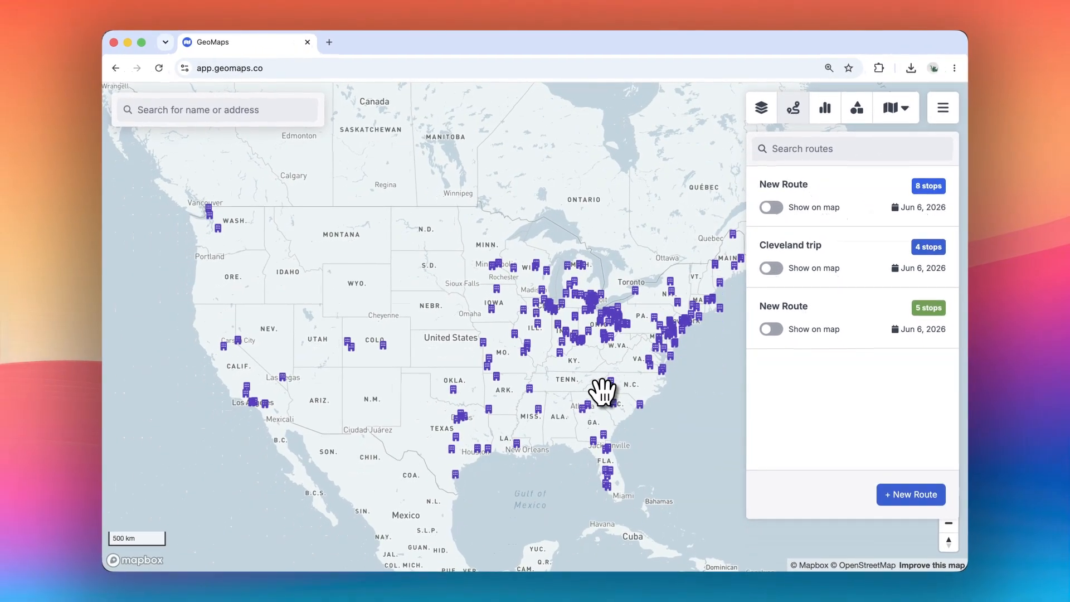
pyautogui.scroll(2, 603, 393)
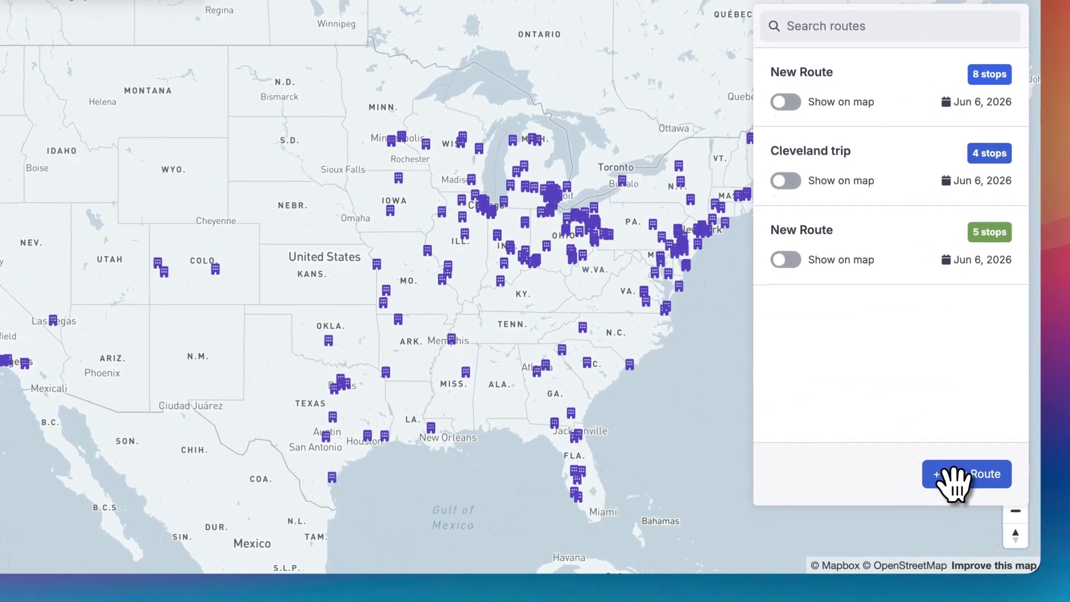
pyautogui.click(954, 474)
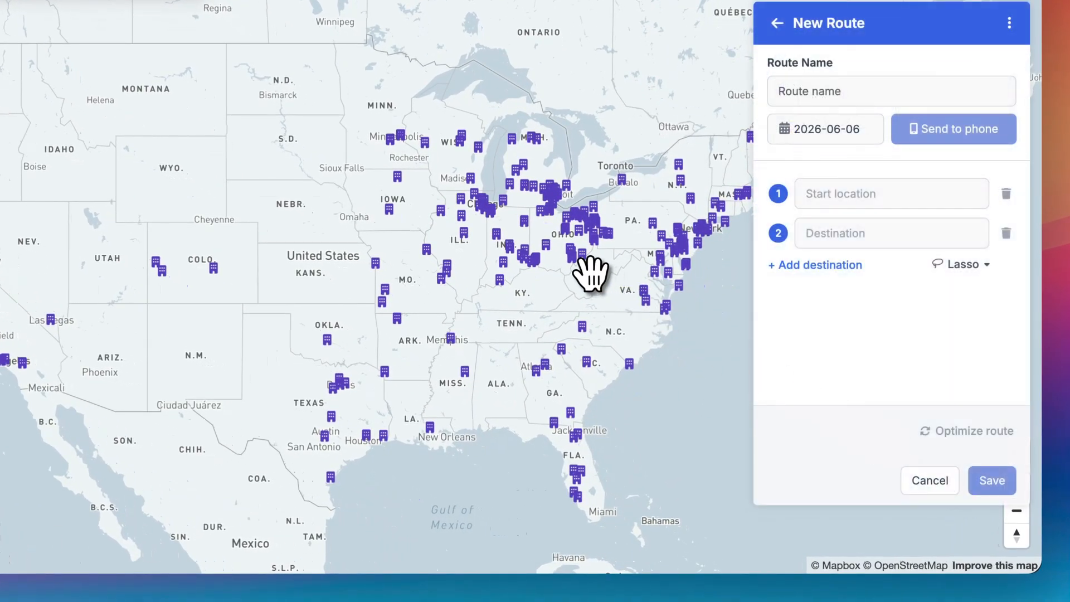
# Set the new route's start location to Indianapolis, IN, USA.
pyautogui.scroll(5, 549, 281)
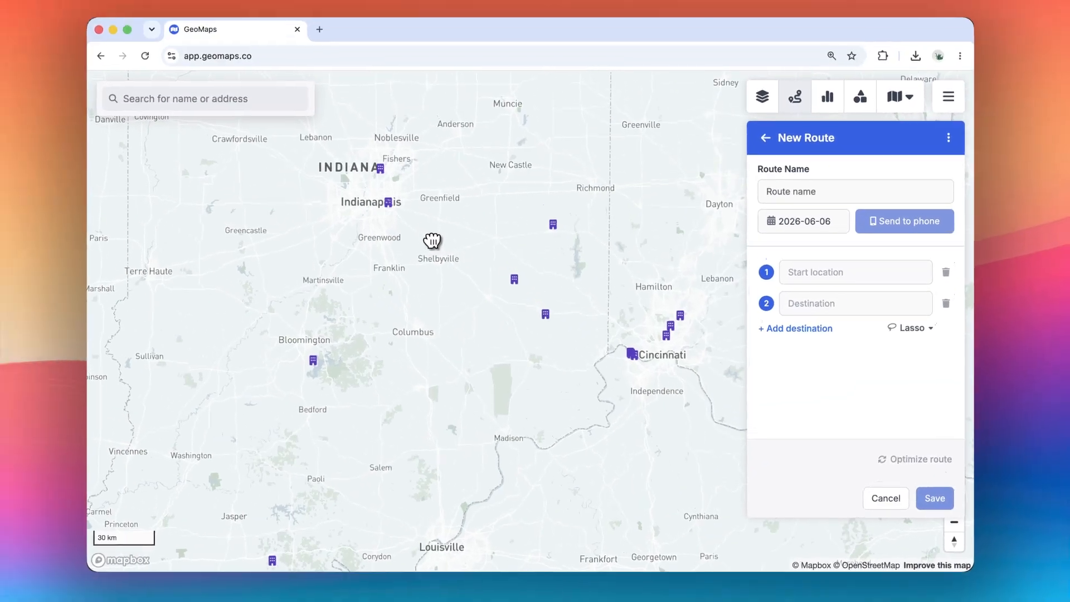
pyautogui.moveTo(432, 241); pyautogui.dragTo(516, 299)
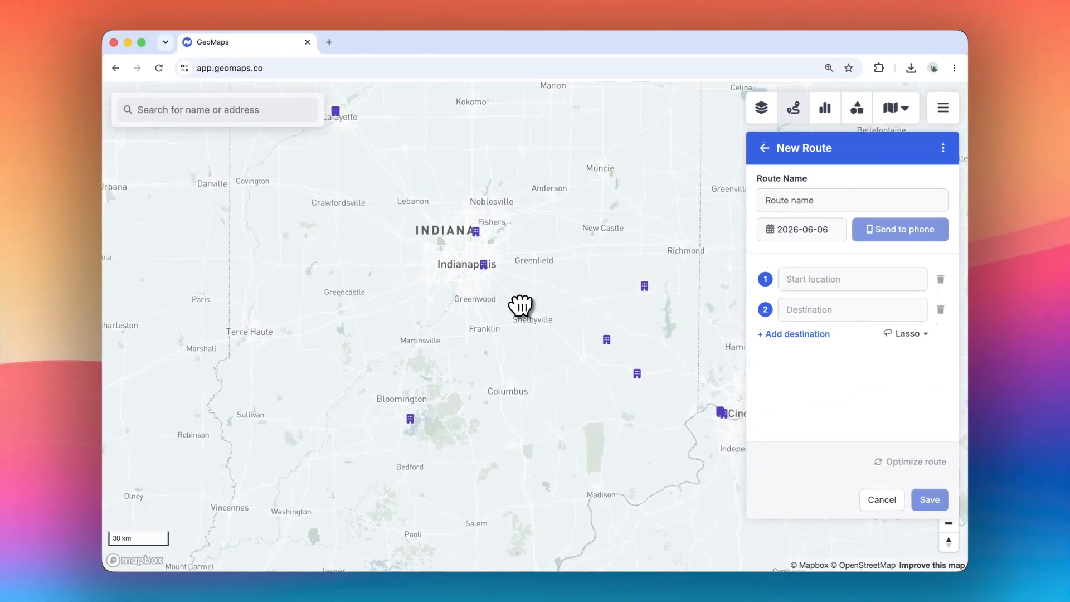
pyautogui.scroll(3, 442, 253)
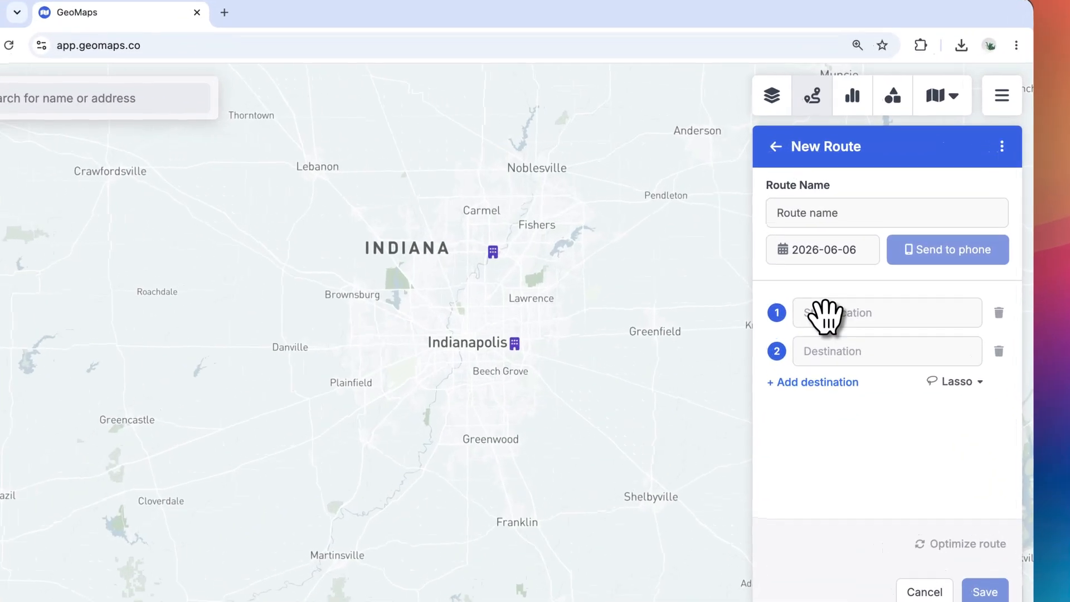
pyautogui.click(809, 277)
pyautogui.write('Indiana')
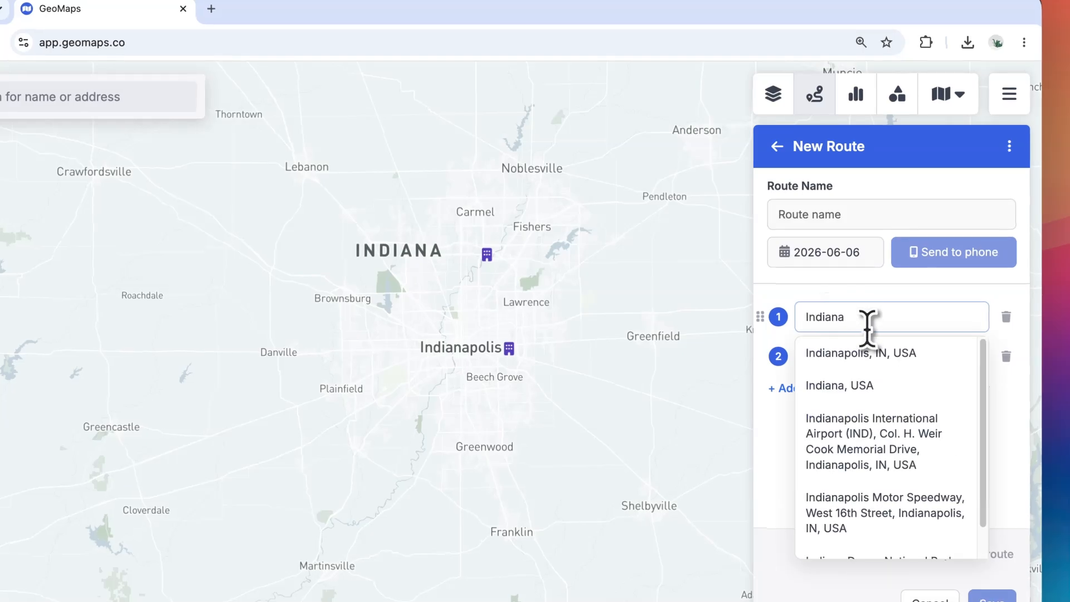
pyautogui.press('Escape')
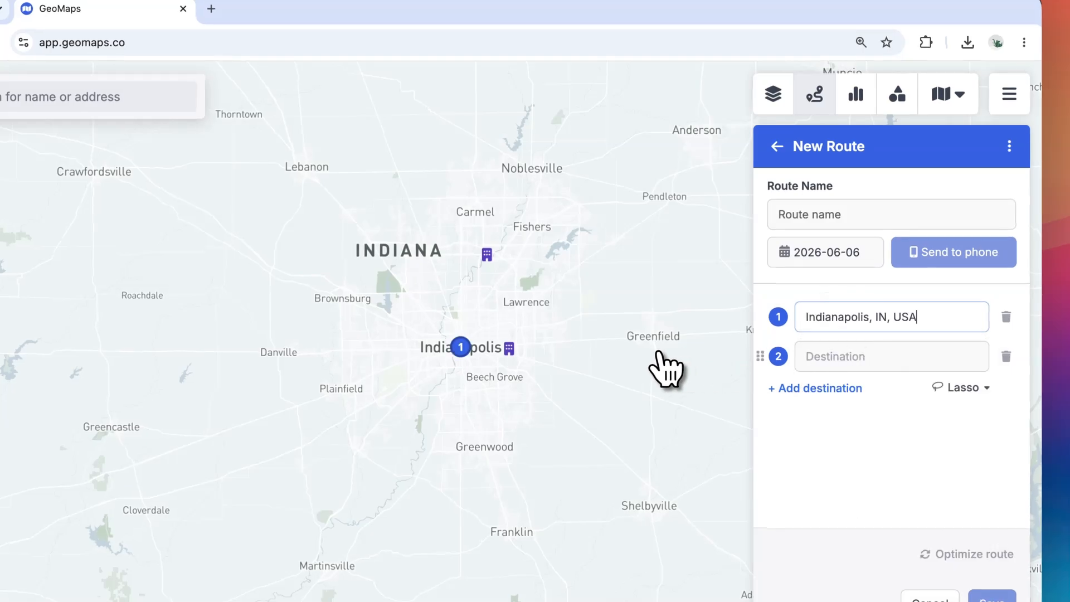
# Add the contact just east of central Indianapolis and the contact south of Carmel to the route as stops 2 and 3.
pyautogui.click(508, 350)
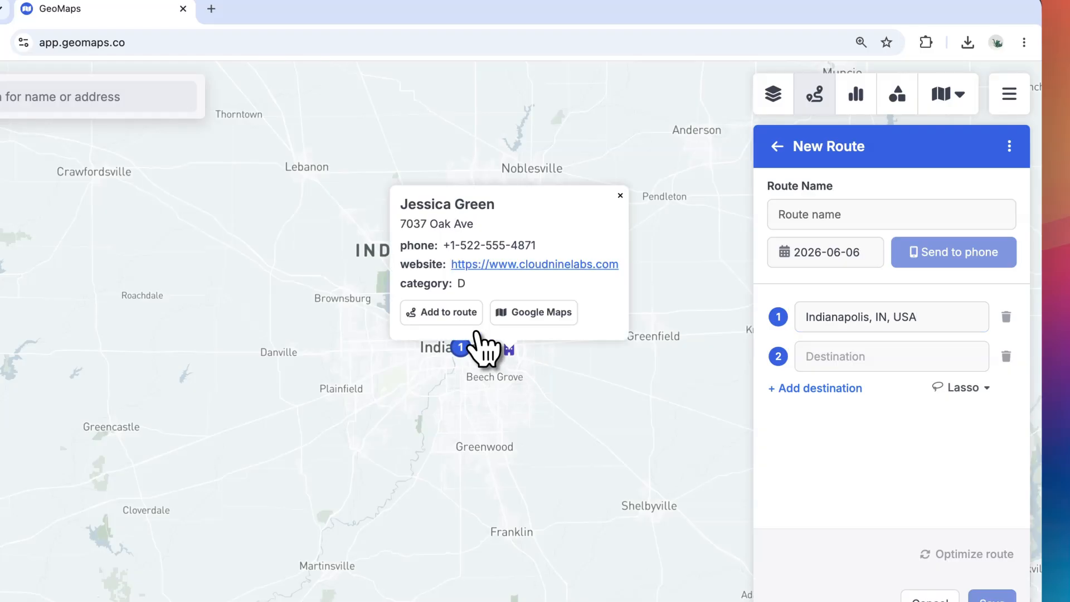
pyautogui.click(443, 313)
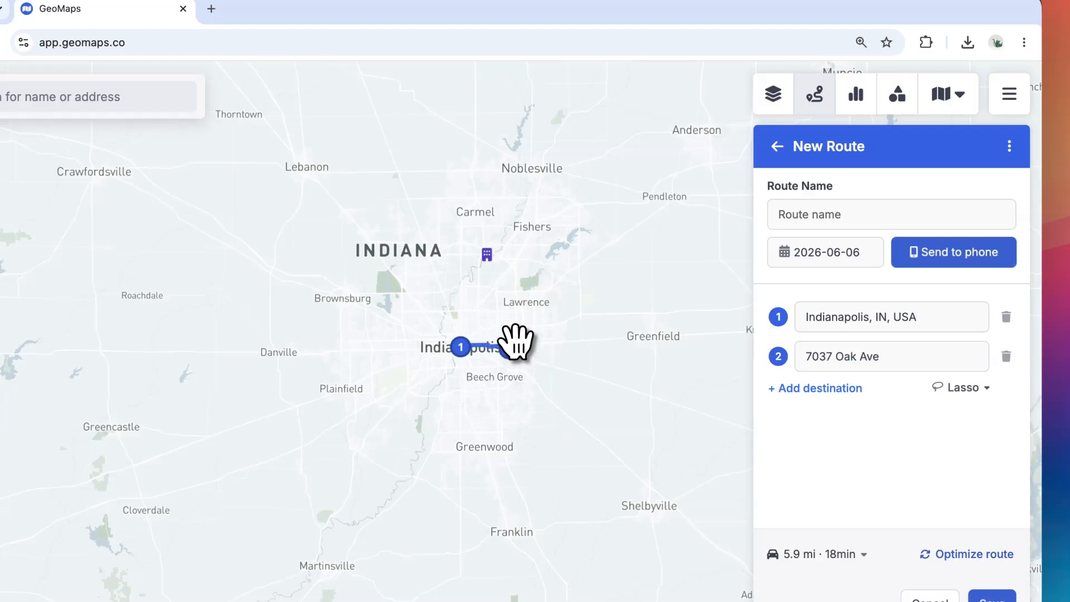
pyautogui.click(487, 255)
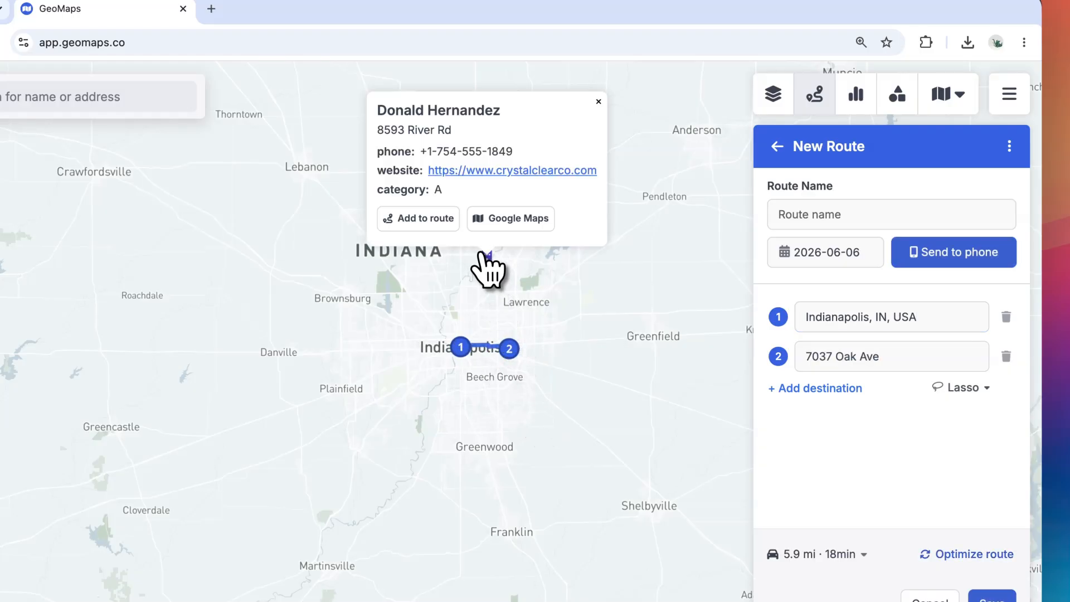
pyautogui.click(428, 218)
pyautogui.scroll(-4, 452, 487)
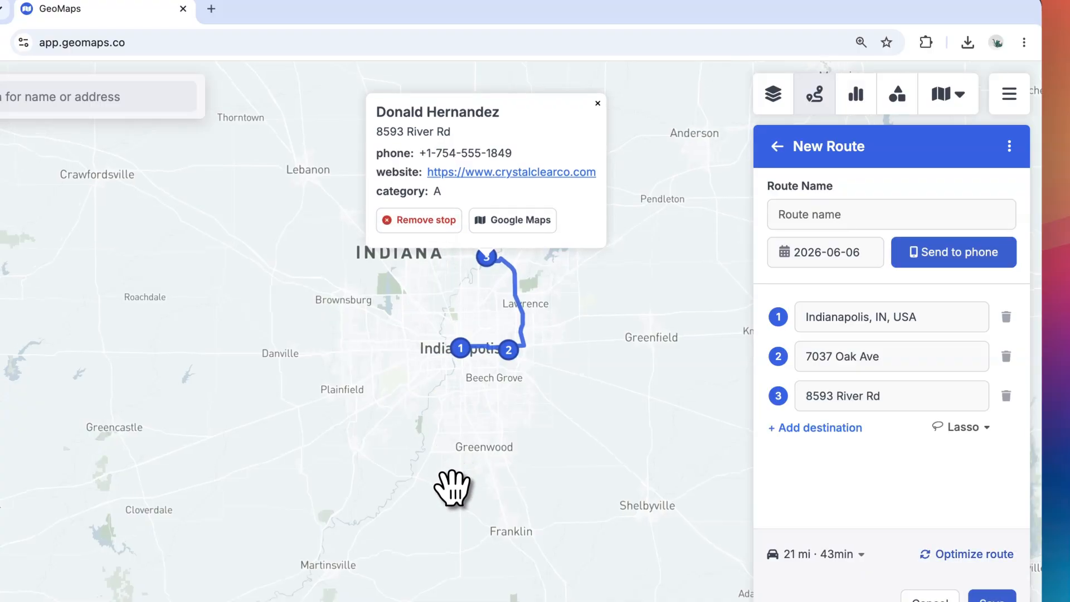
pyautogui.click(465, 488)
# Add four map points to the route: west of New Castle, southeast of Shelbyville near Milroy, northwest of Greenfield, and east of Muncie.
pyautogui.rightClick(644, 376)
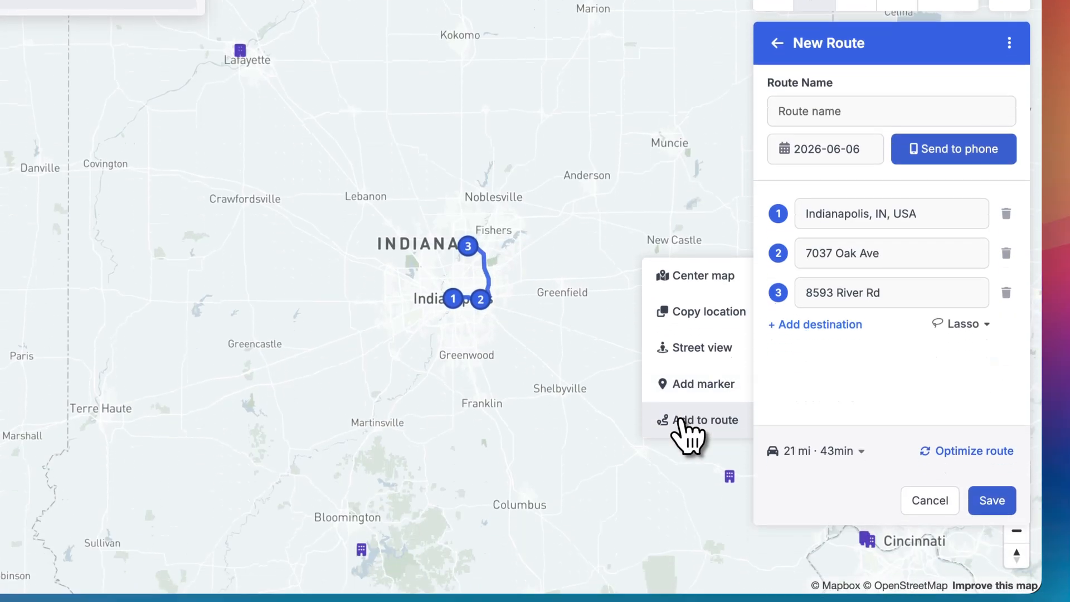
pyautogui.click(703, 518)
pyautogui.moveTo(611, 329)
pyautogui.mouseDown()
pyautogui.moveTo(450, 310)
pyautogui.moveTo(433, 291)
pyautogui.mouseUp()
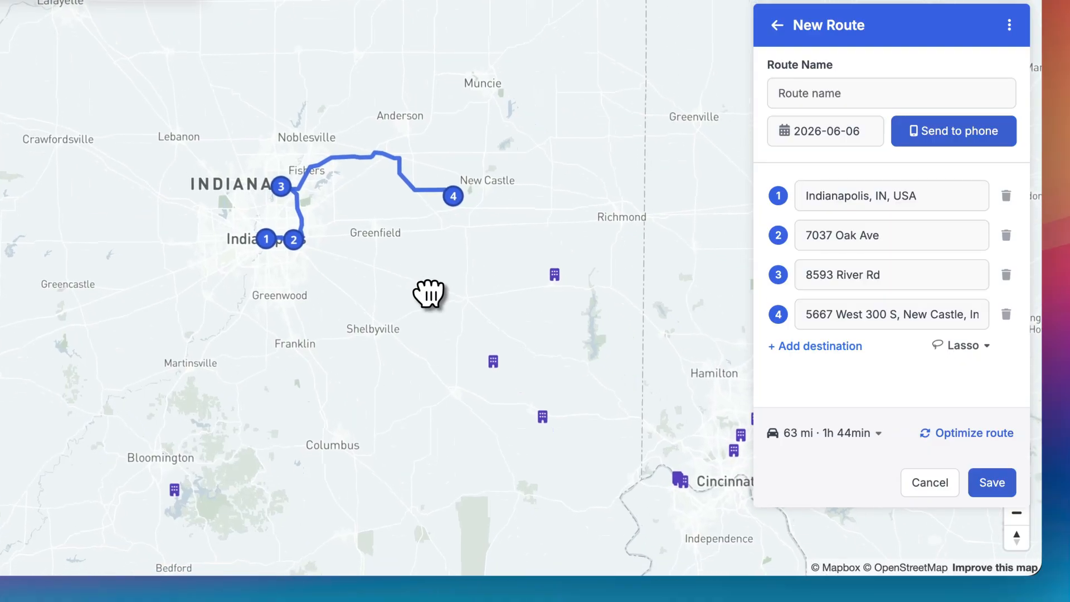
pyautogui.rightClick(457, 354)
pyautogui.click(519, 516)
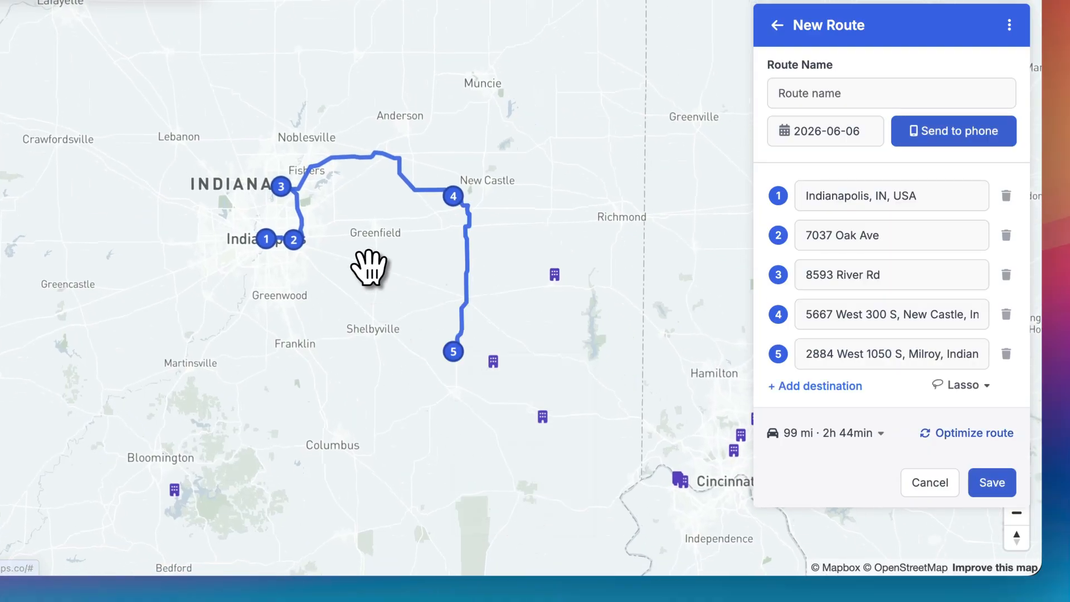
pyautogui.rightClick(343, 210)
pyautogui.click(411, 370)
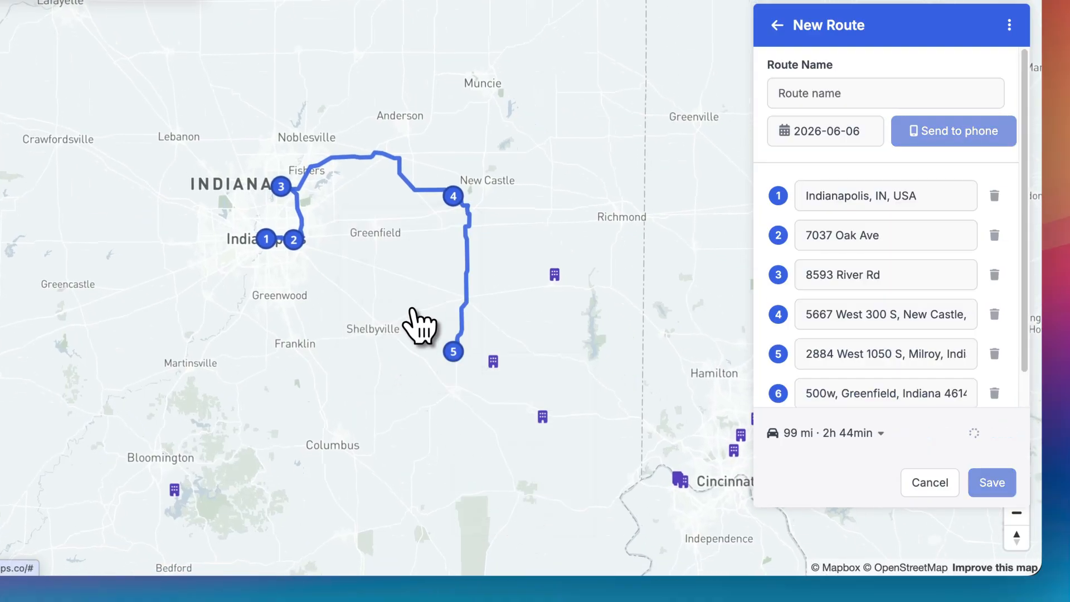
pyautogui.rightClick(588, 109)
pyautogui.click(637, 265)
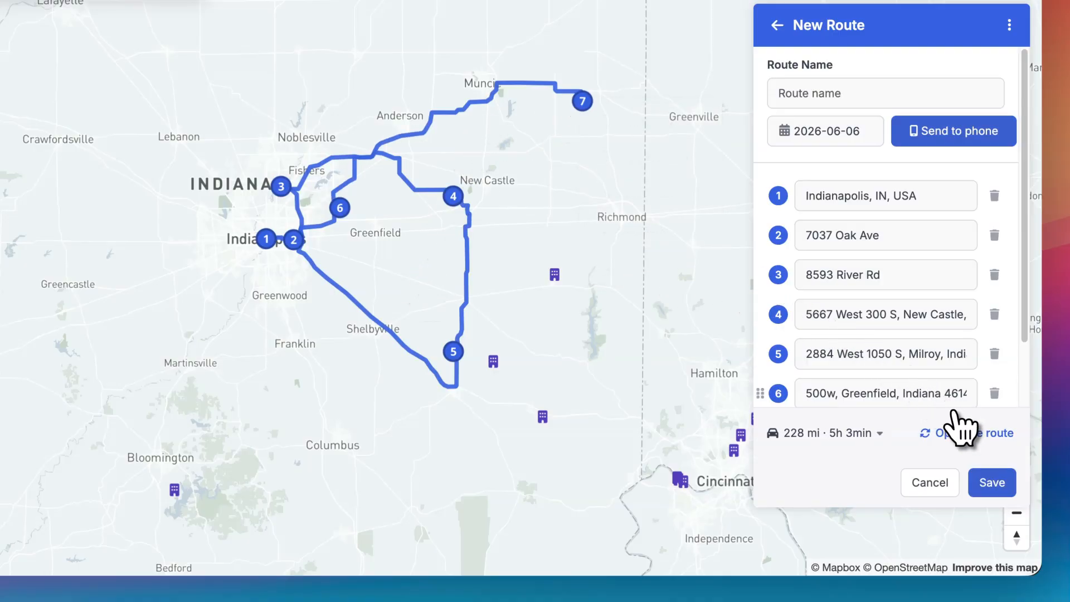
# Optimize the order of the route's stops and print the route as a PDF.
pyautogui.click(956, 433)
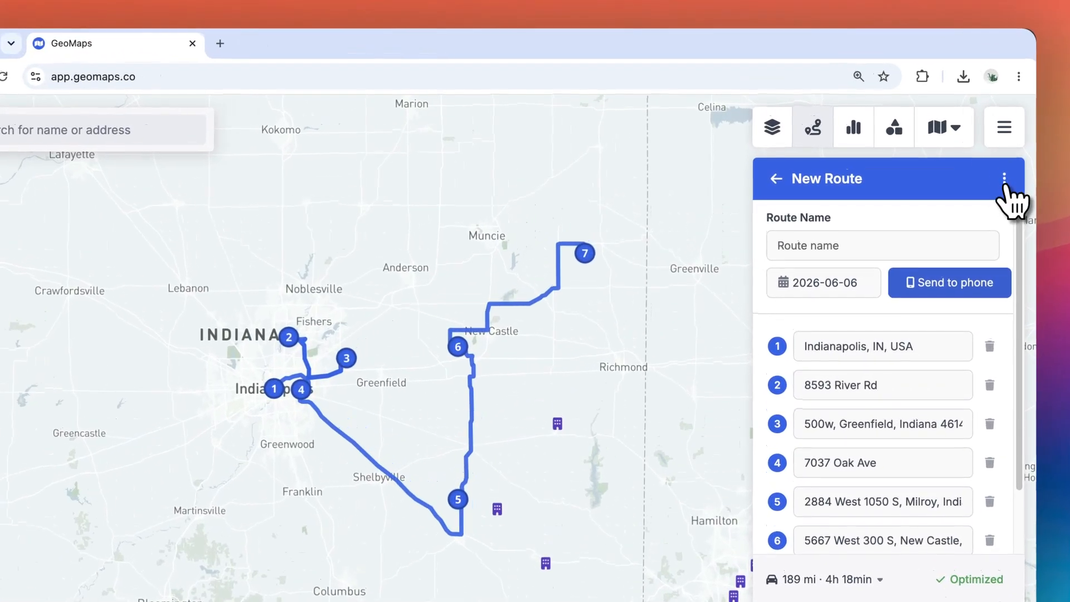
pyautogui.click(944, 148)
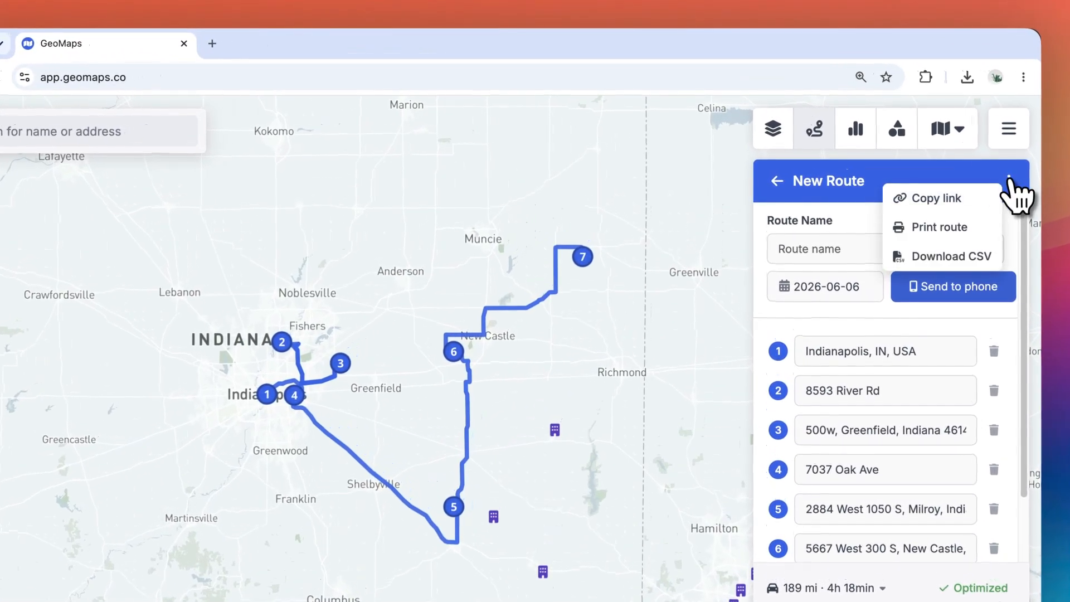
pyautogui.click(959, 228)
pyautogui.click(865, 119)
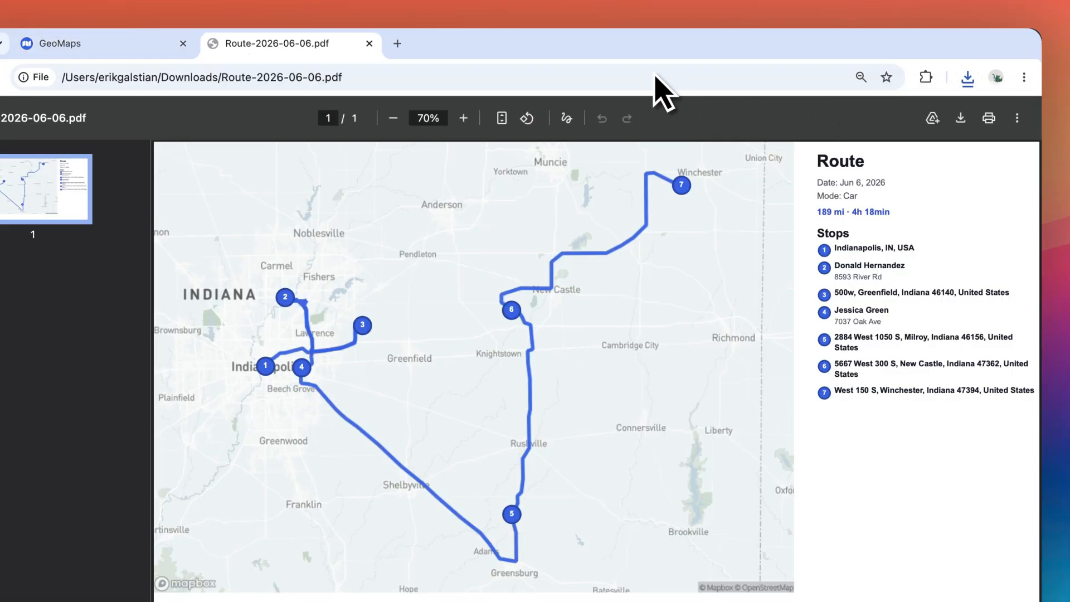
# Return to the map, open the saved five-stop New Route, and look at its options and phone-sending dialog before going back to the routes.
pyautogui.click(138, 43)
pyautogui.click(815, 128)
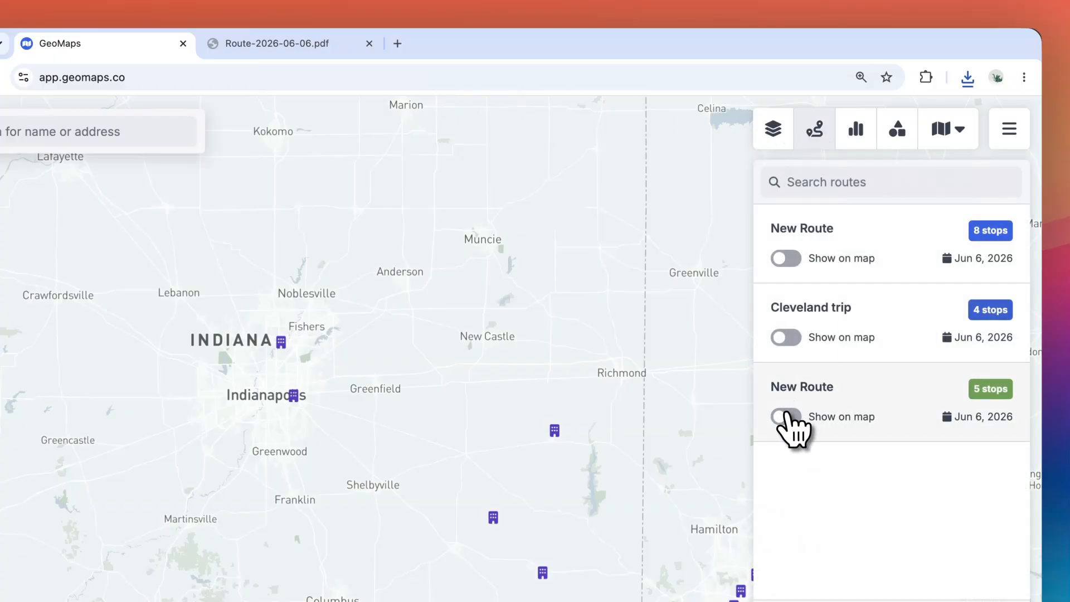
pyautogui.click(822, 405)
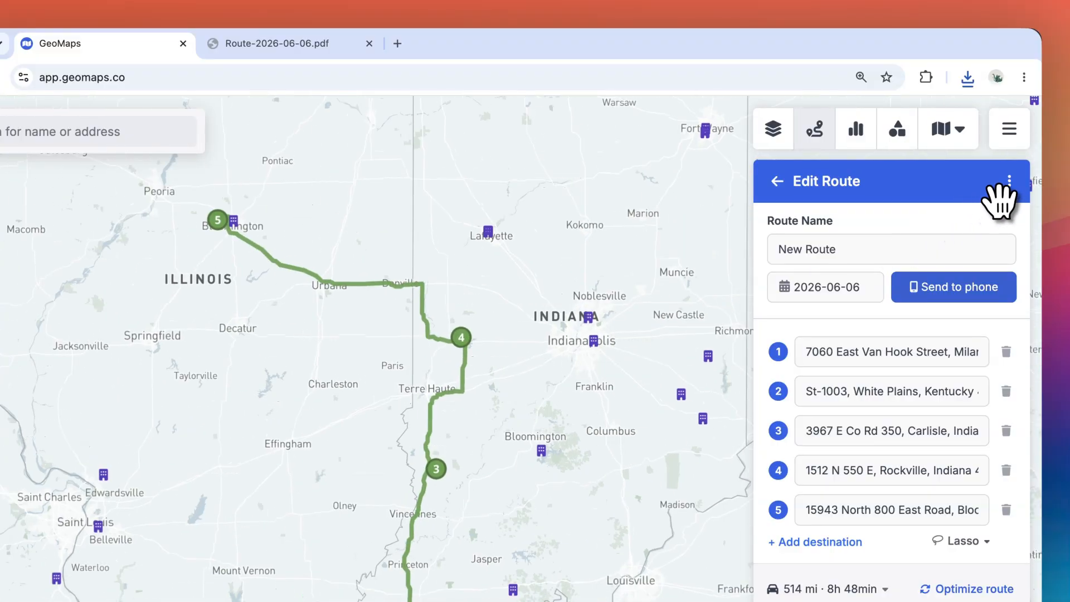
pyautogui.click(1009, 181)
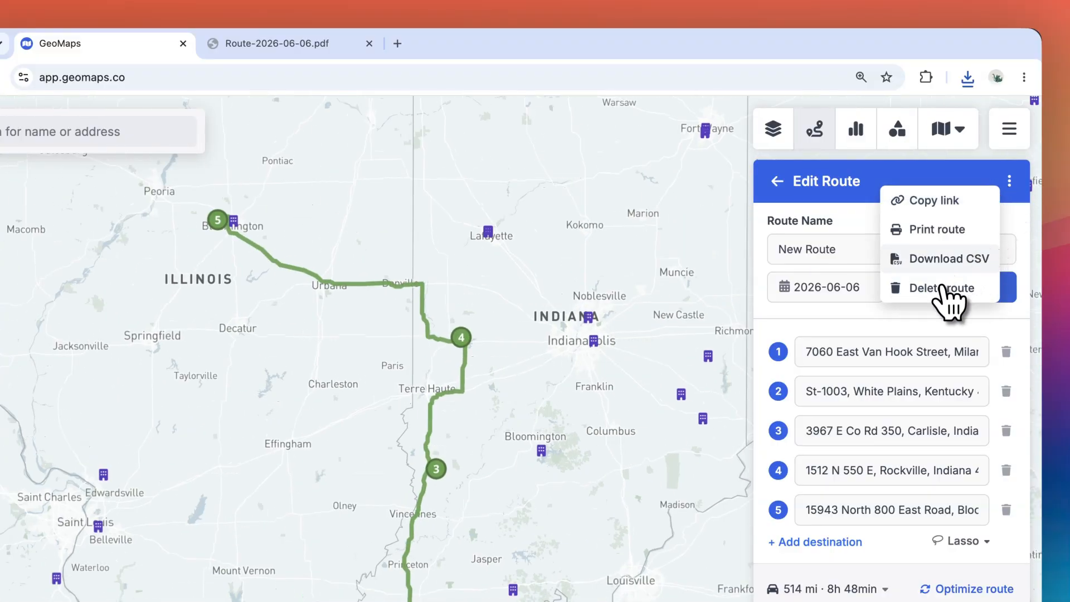
pyautogui.click(968, 286)
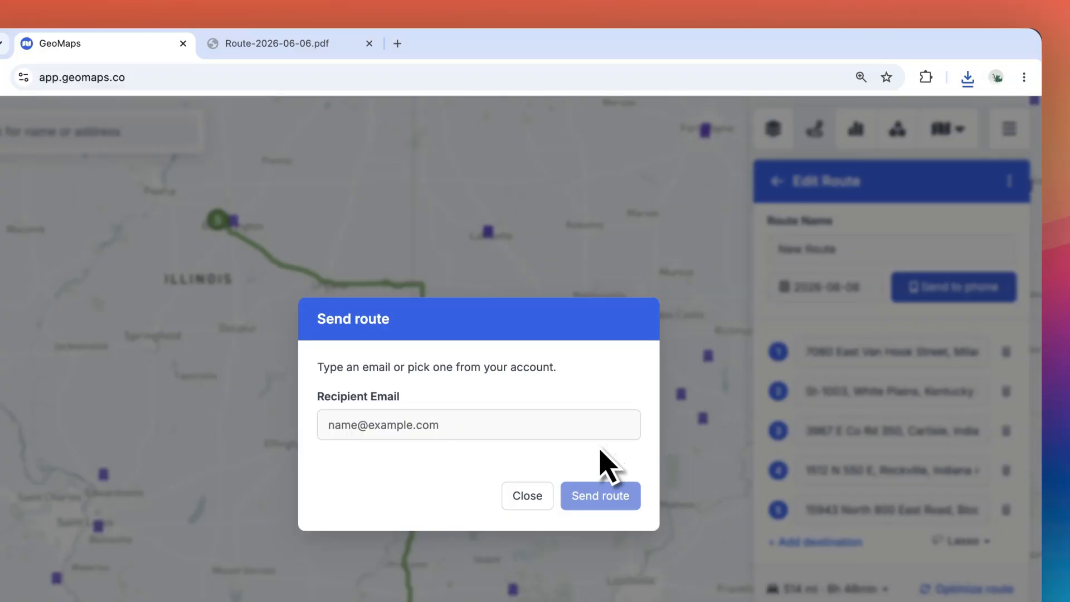
pyautogui.click(855, 292)
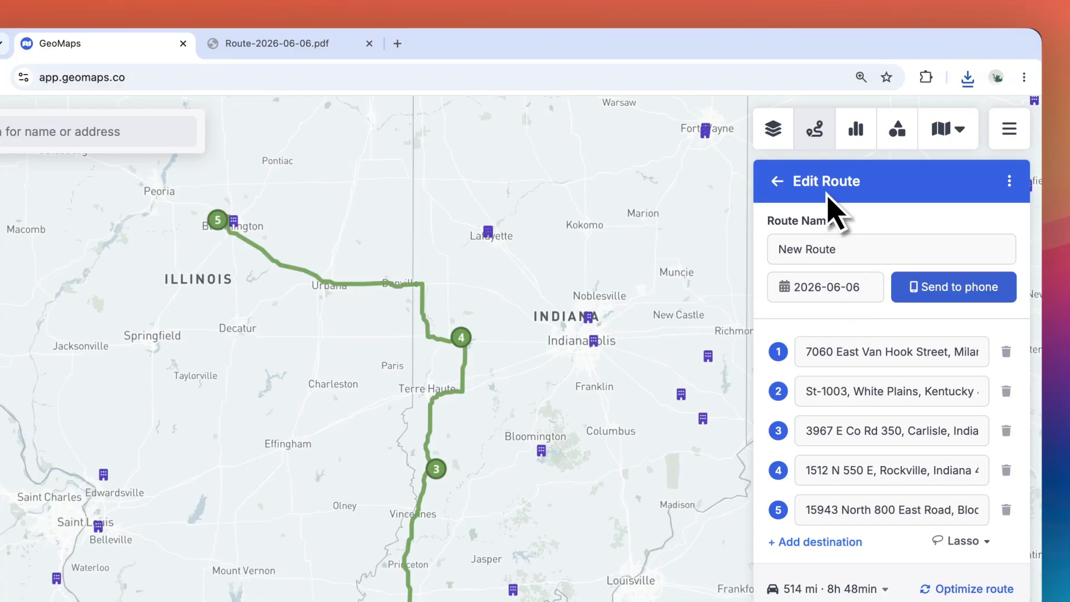
pyautogui.click(777, 181)
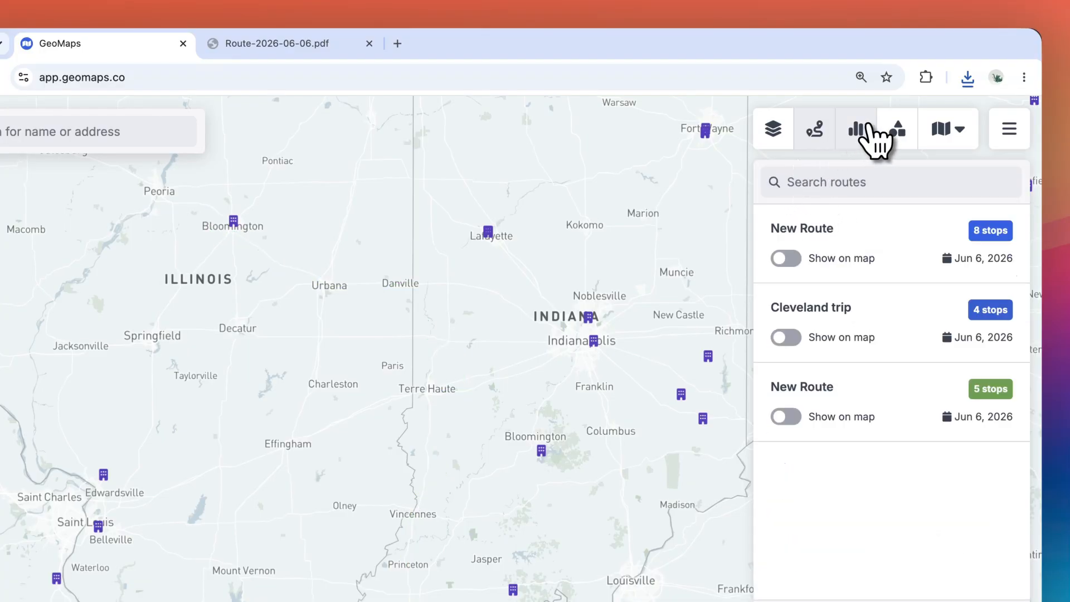
# Create a bar chart widget named Category with the Count operation on Sample list, and choose its group-by field.
pyautogui.click(859, 131)
pyautogui.scroll(-2, 647, 385)
pyautogui.scroll(-4, 647, 385)
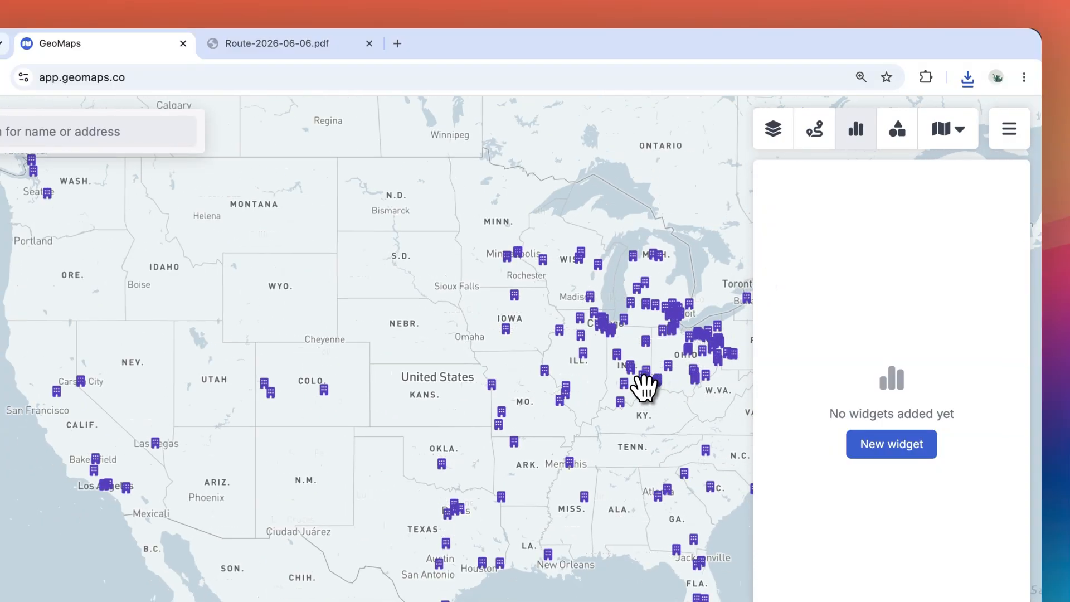
pyautogui.moveTo(645, 382); pyautogui.dragTo(554, 390)
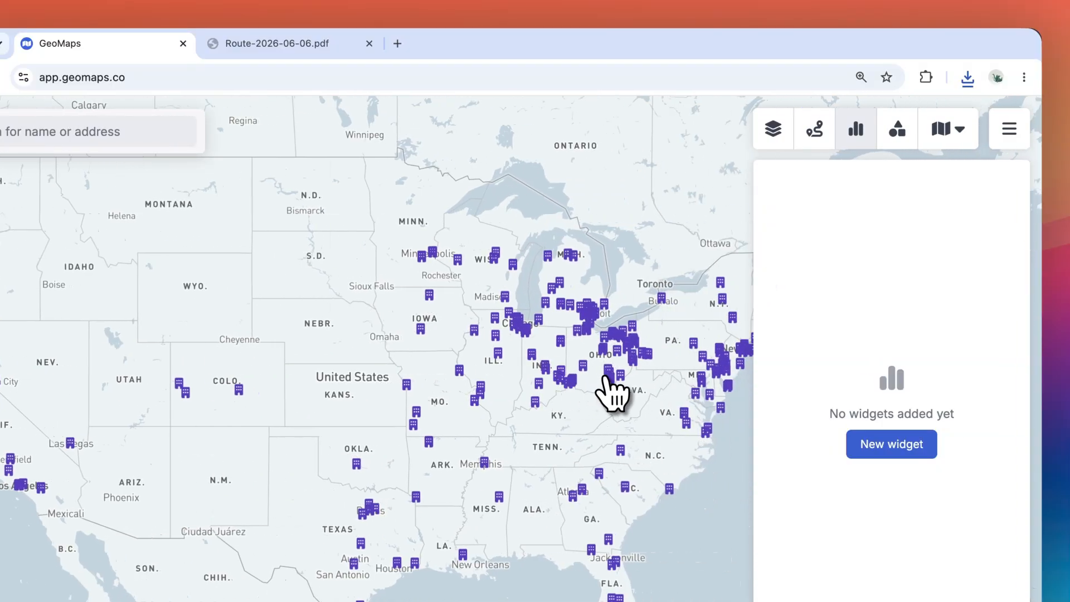
pyautogui.click(873, 446)
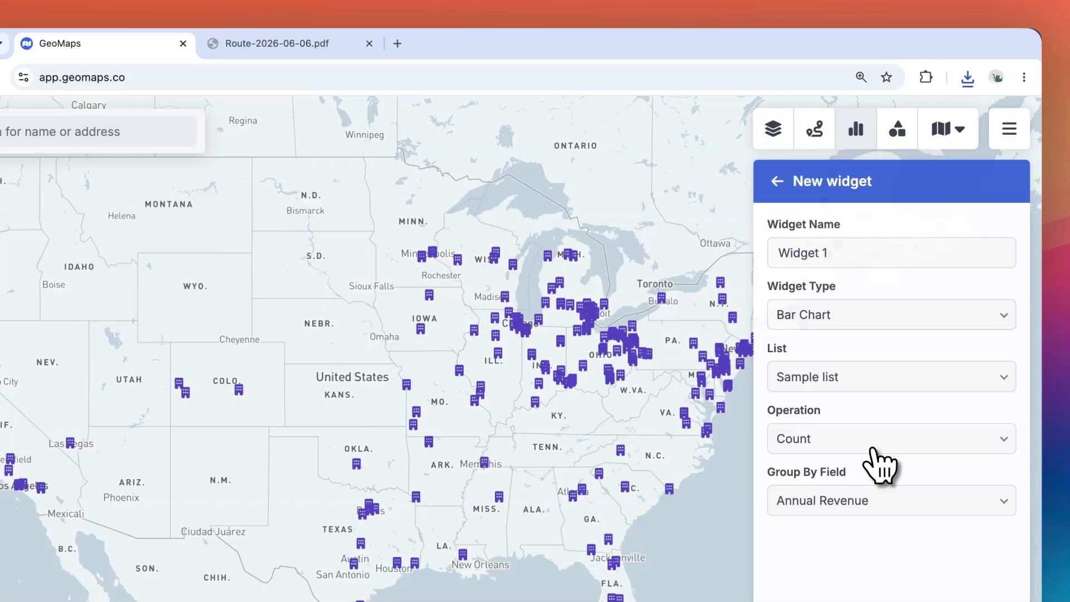
pyautogui.click(846, 261)
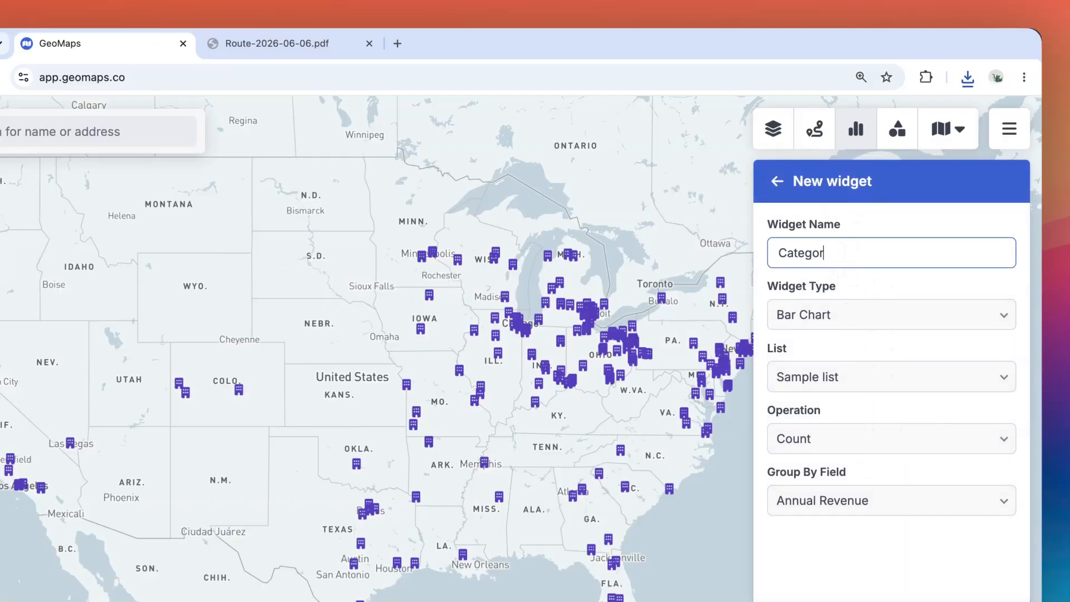
pyautogui.click(892, 501)
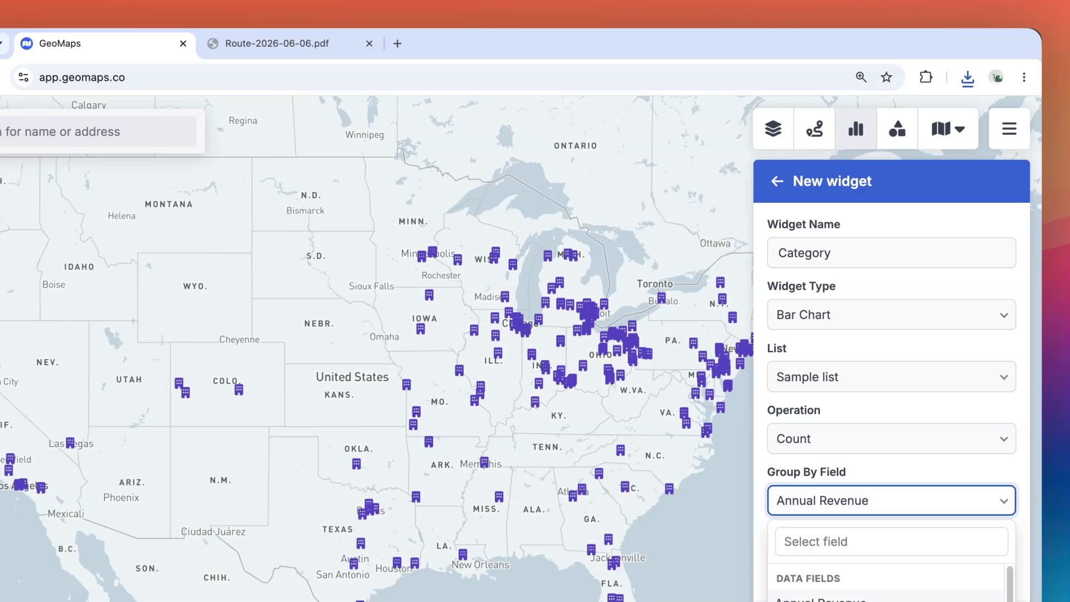
pyautogui.click(803, 601)
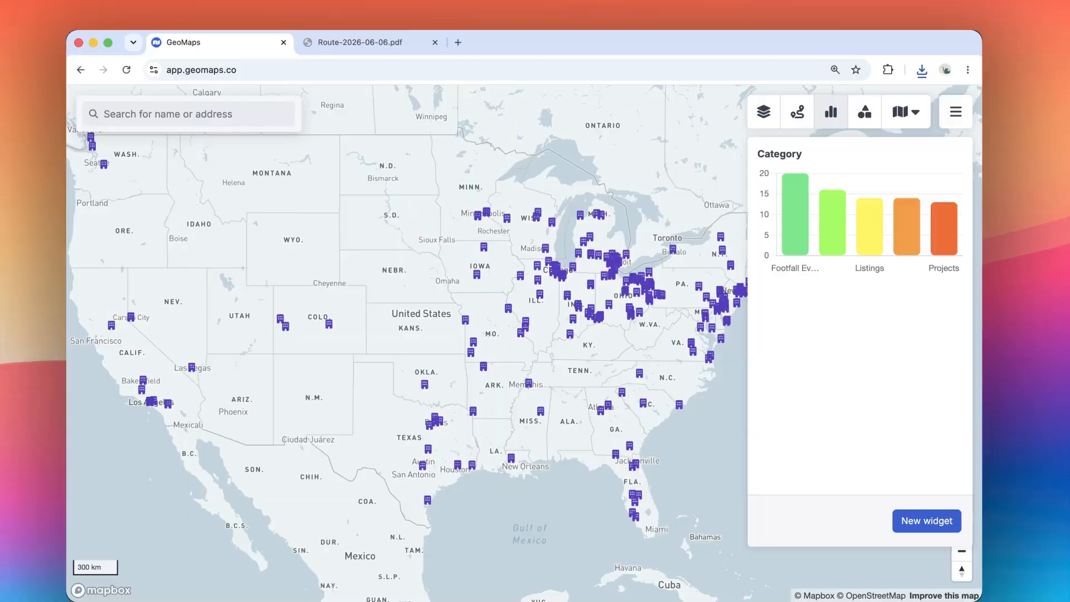
# Create and save a pie chart widget named Status that counts Sample list records grouped by Status.
pyautogui.click(927, 520)
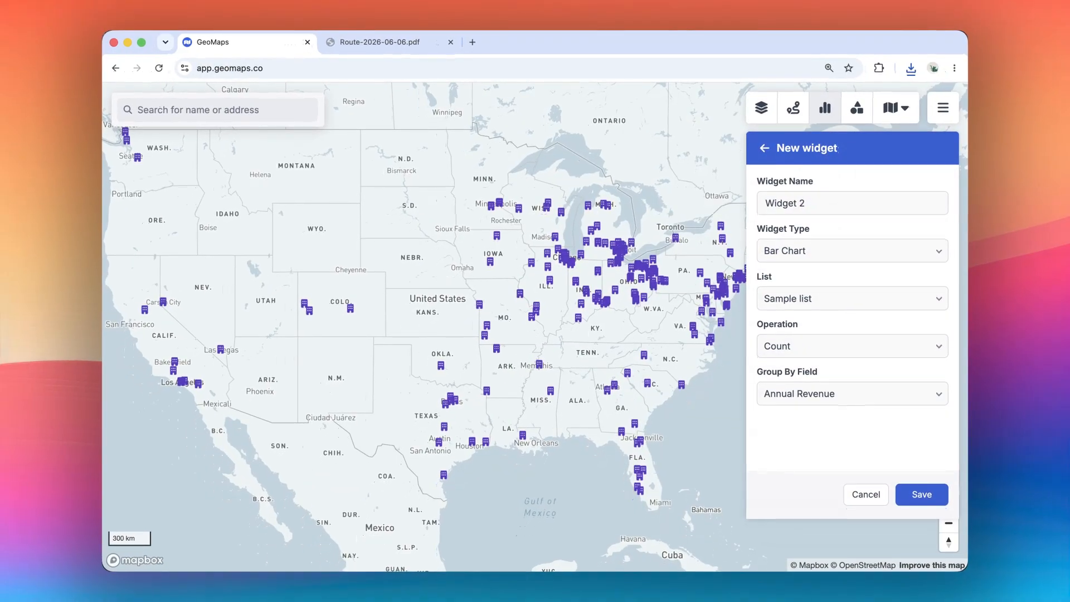
pyautogui.click(853, 251)
pyautogui.click(791, 301)
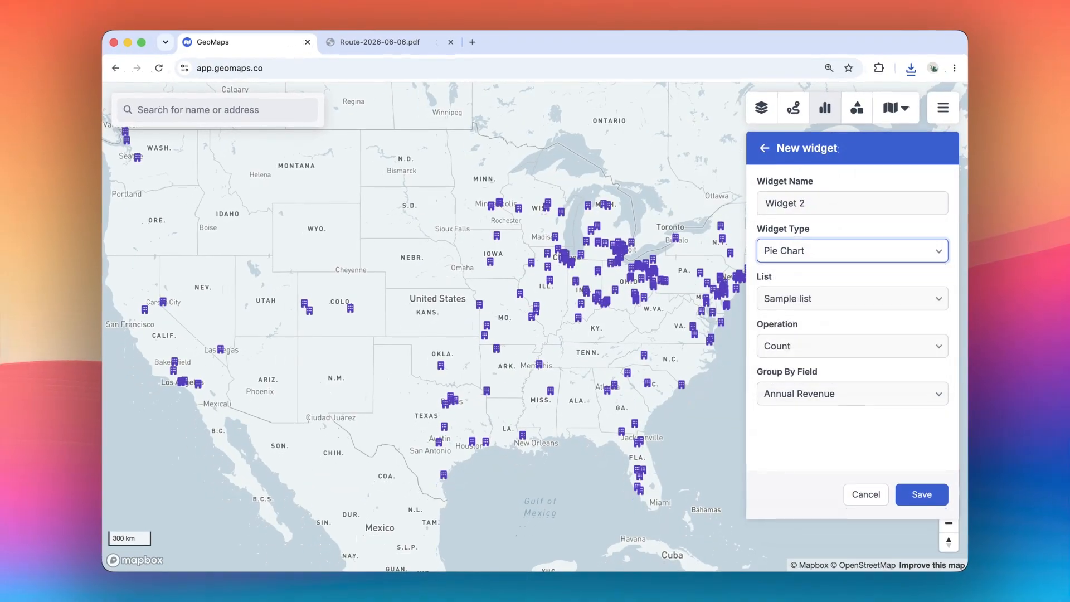
pyautogui.tripleClick(792, 204)
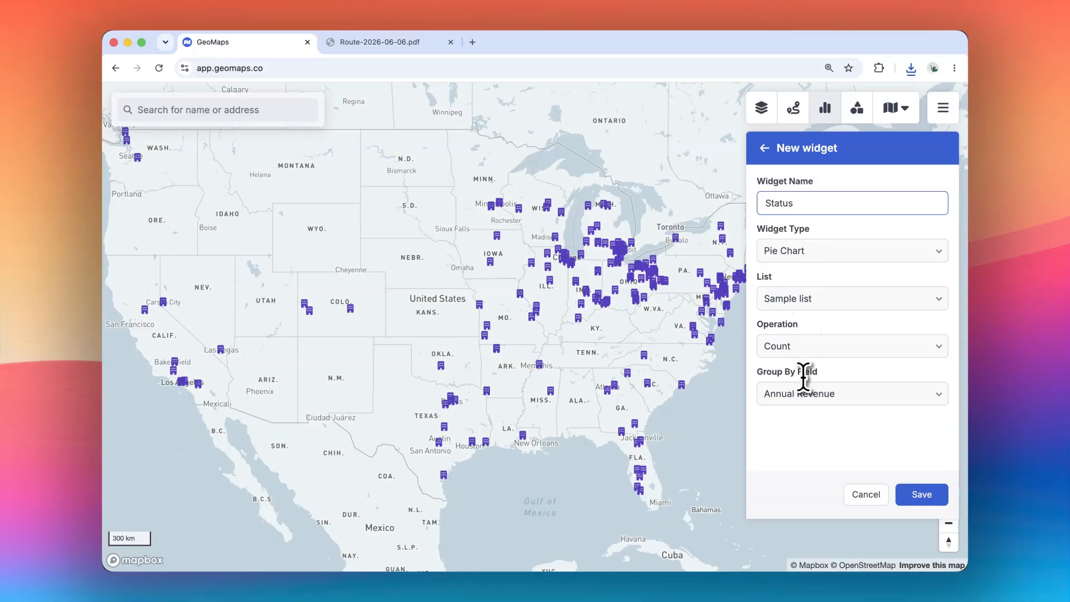
pyautogui.click(808, 397)
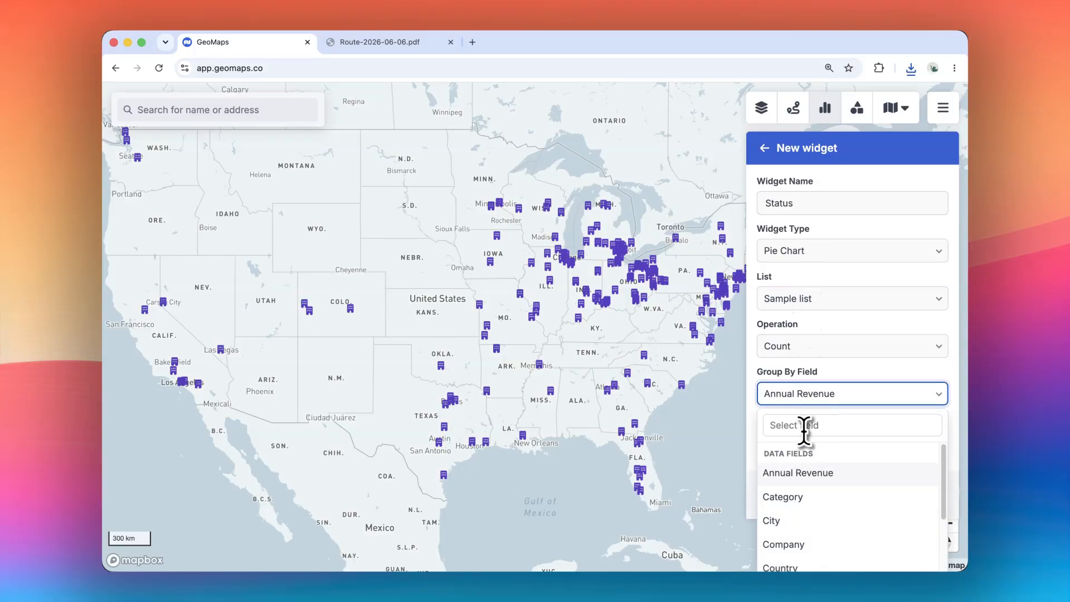
pyautogui.write('stat')
pyautogui.click(801, 472)
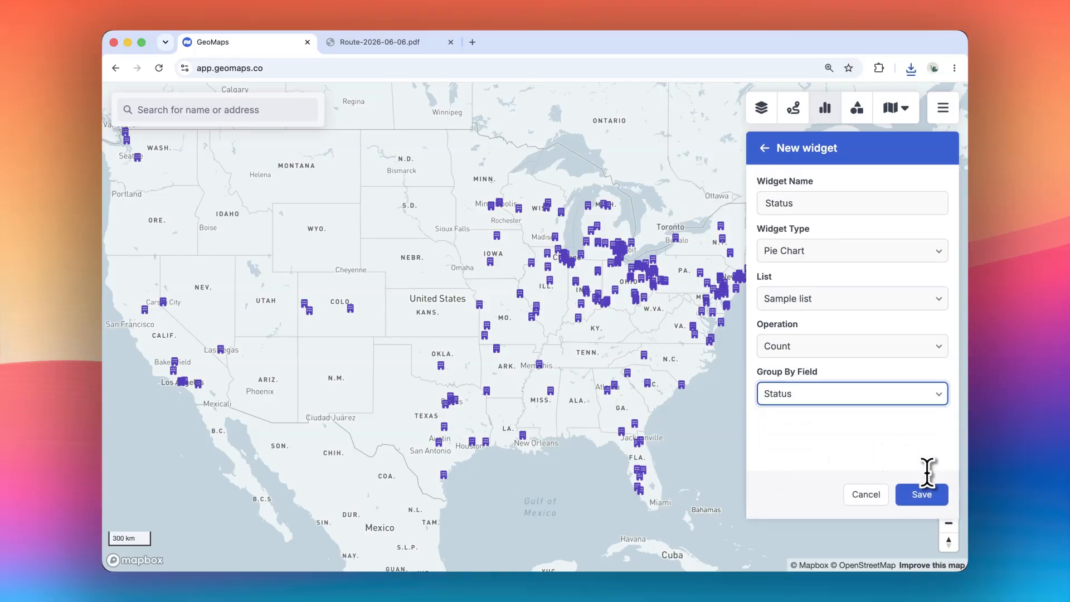
pyautogui.click(926, 494)
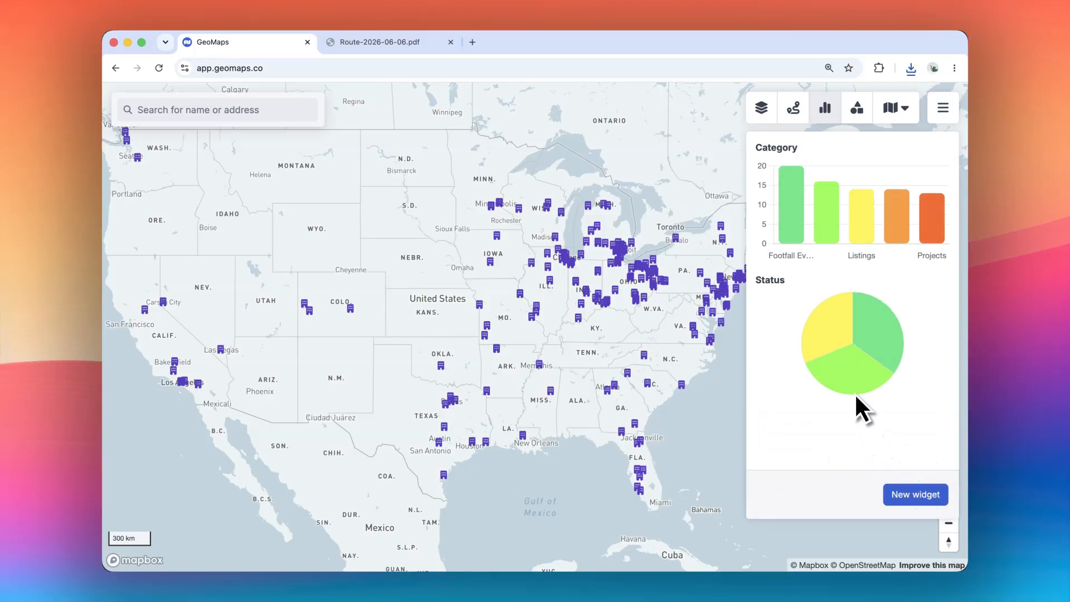
# Examine how the Category and Status charts respond to the map area around the Great Lakes, and close the charts.
pyautogui.moveTo(854, 381)
pyautogui.scroll(5, 663, 235)
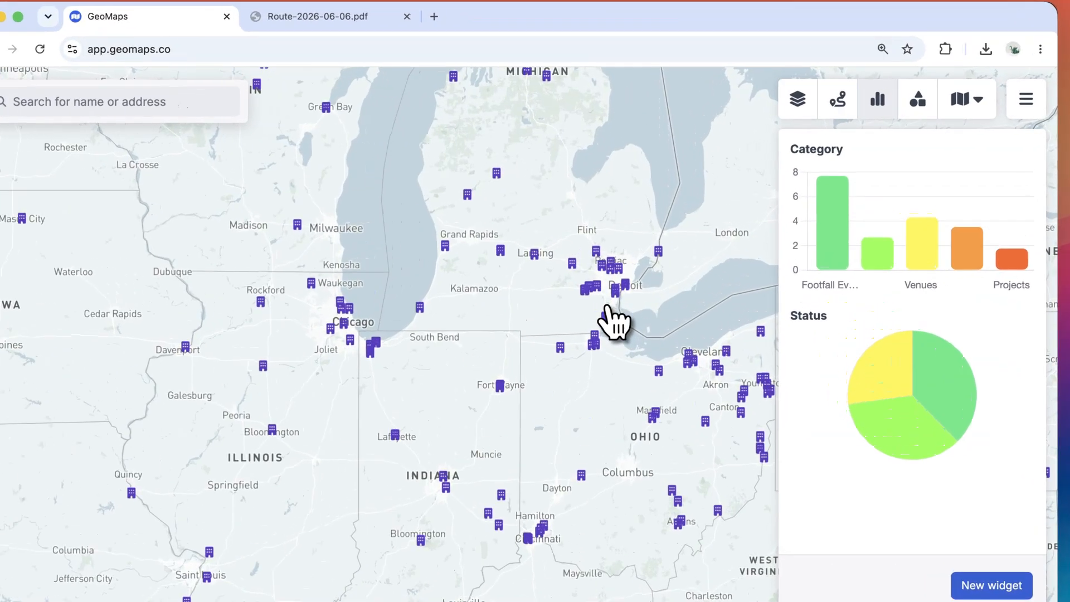
pyautogui.moveTo(580, 276); pyautogui.dragTo(551, 275)
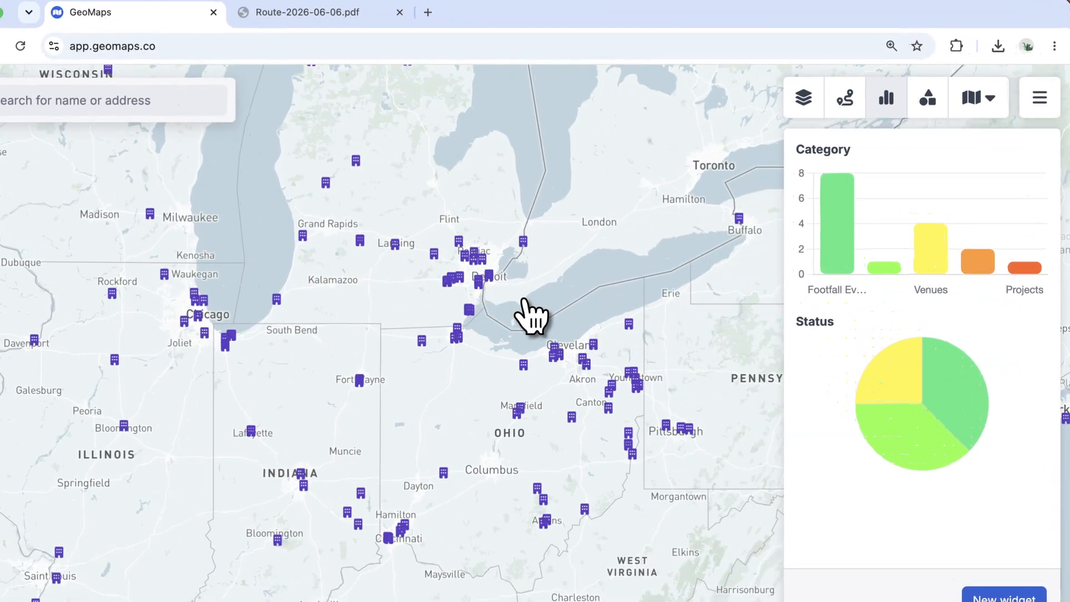
pyautogui.scroll(3, 631, 308)
pyautogui.click(887, 98)
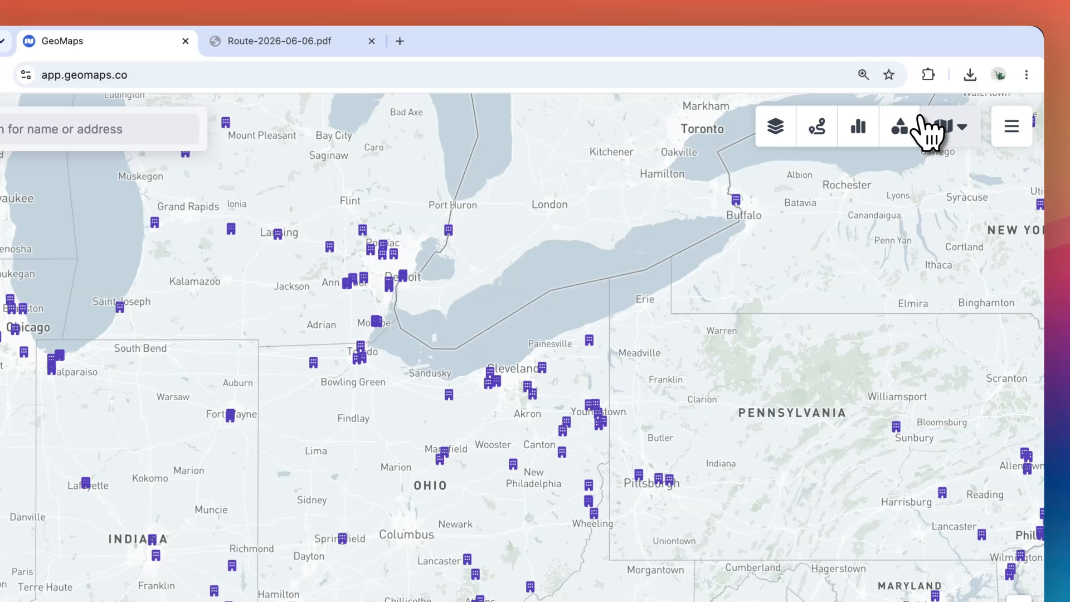
# Visualize the contacts as a heatmap with the Count metric, and switch the visualization to Clusters.
pyautogui.click(919, 117)
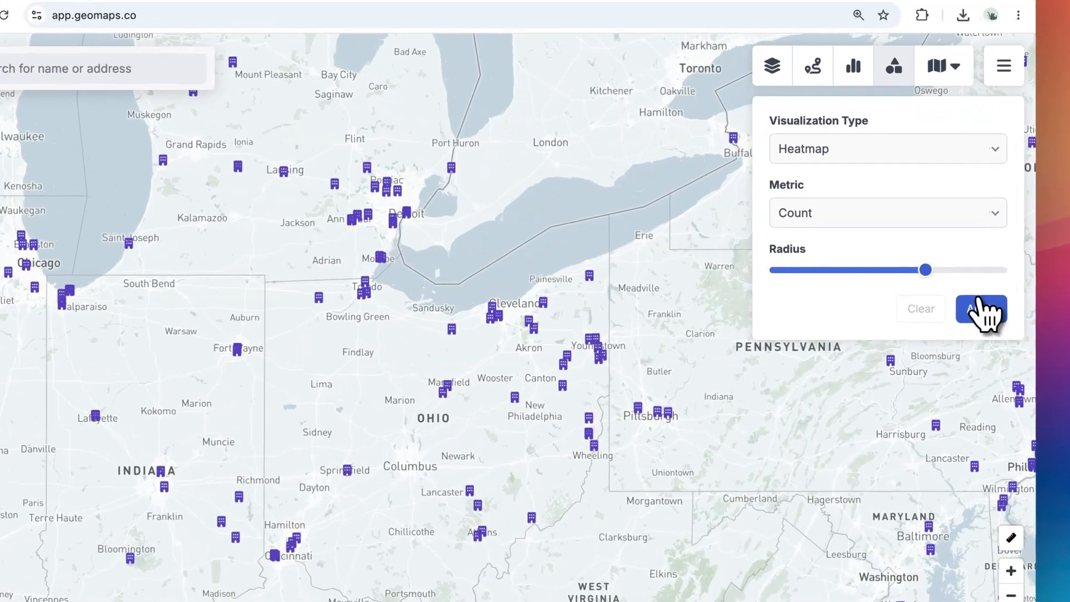
pyautogui.click(925, 299)
pyautogui.click(906, 151)
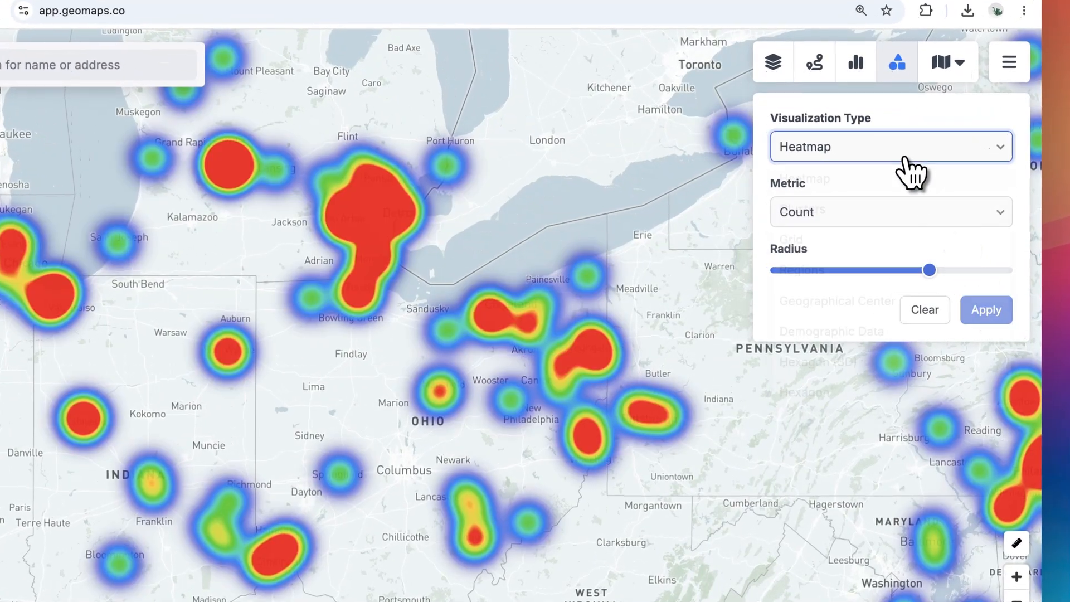
pyautogui.click(892, 210)
pyautogui.click(984, 310)
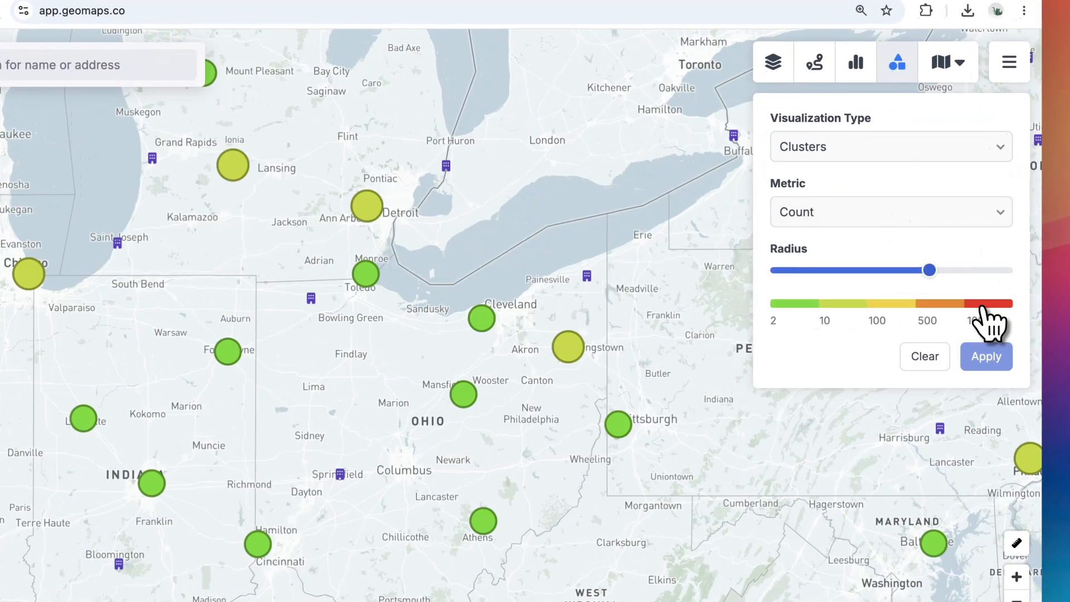
# Apply a Grid visualization with the Count metric and enlarge its radius.
pyautogui.click(904, 146)
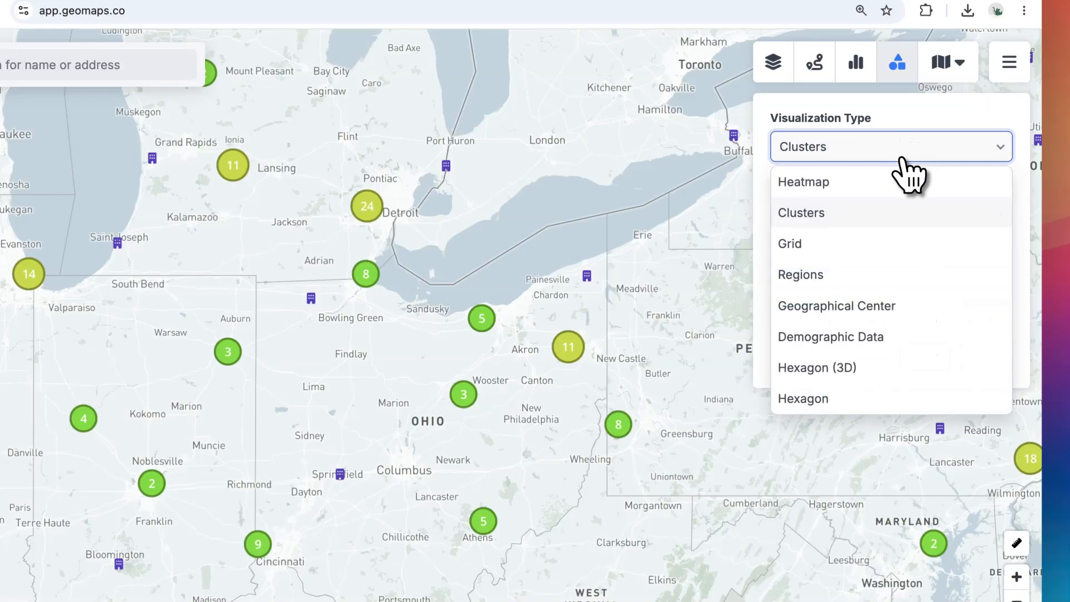
pyautogui.click(889, 244)
pyautogui.click(985, 310)
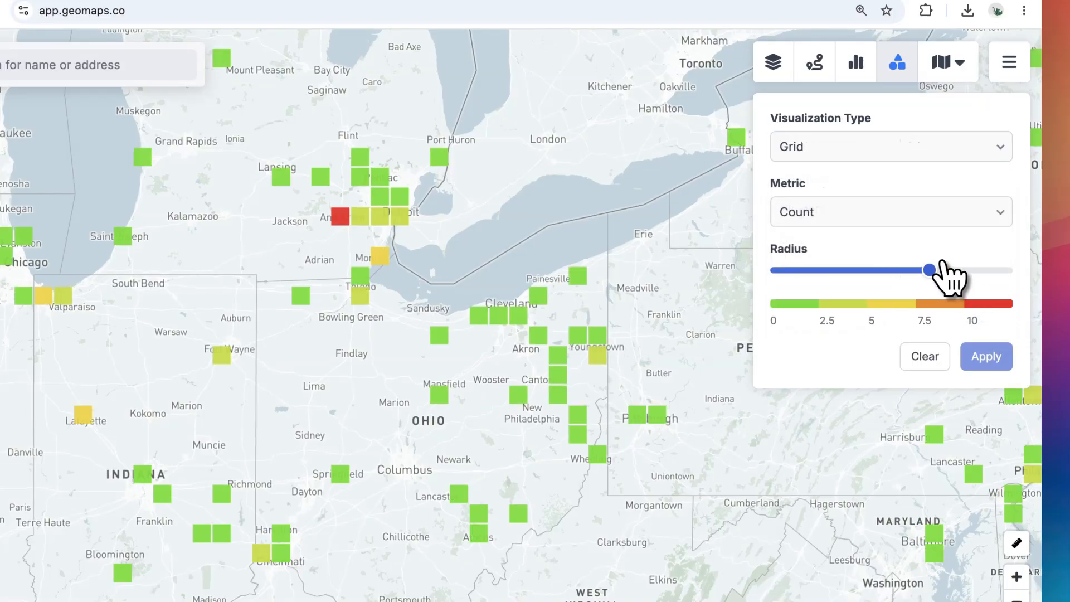
pyautogui.click(968, 270)
pyautogui.click(993, 348)
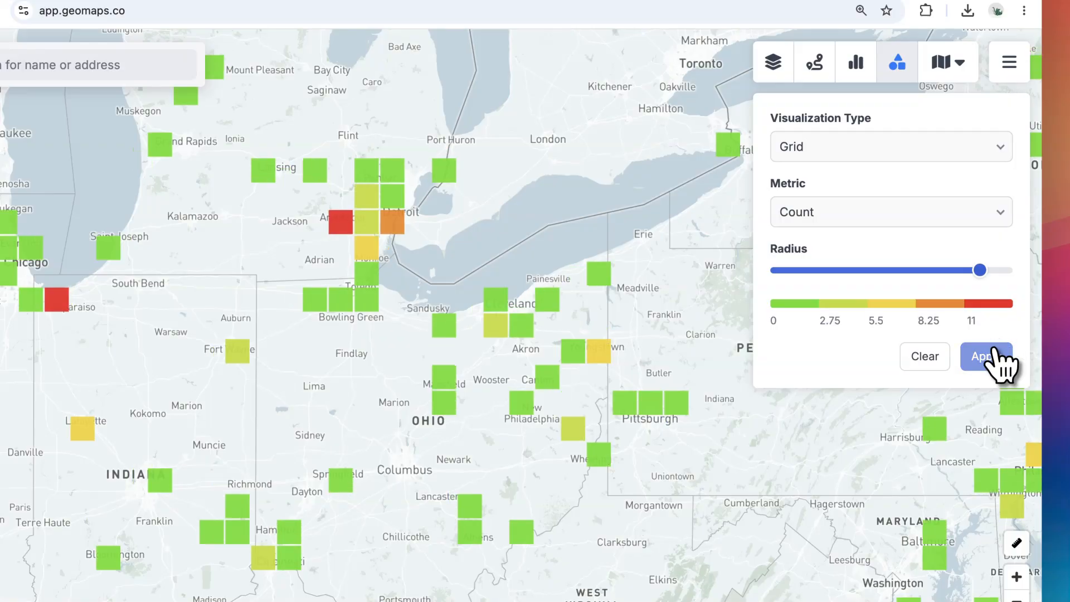
# Apply a Regions visualization by US States with the Count metric.
pyautogui.click(909, 156)
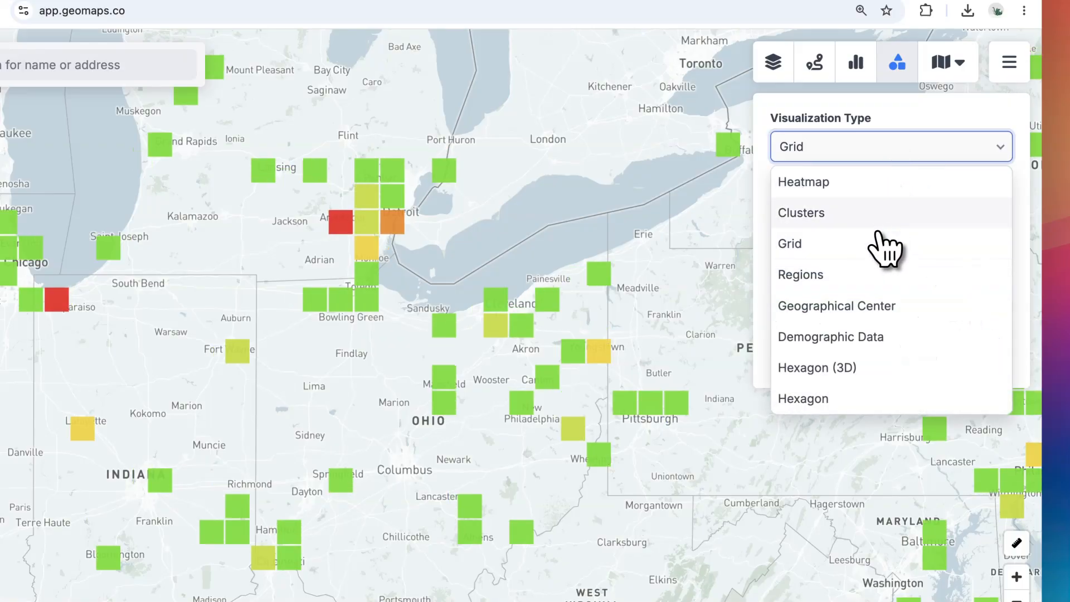
pyautogui.click(875, 276)
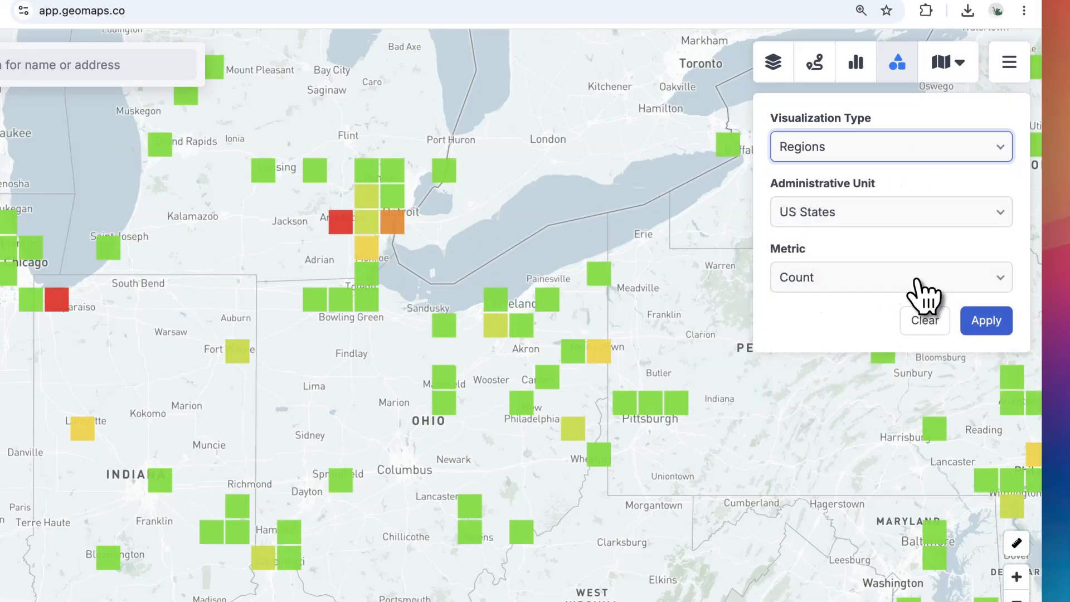
pyautogui.click(994, 322)
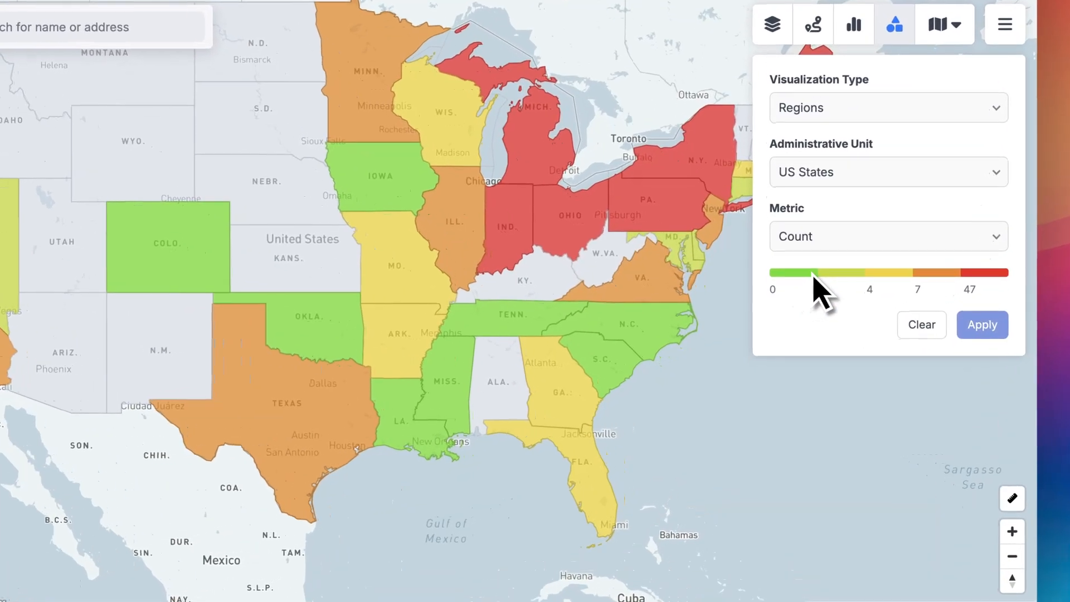
# Try the Red → Green palette in the region legend's color settings, and return to Green → Red.
pyautogui.click(791, 303)
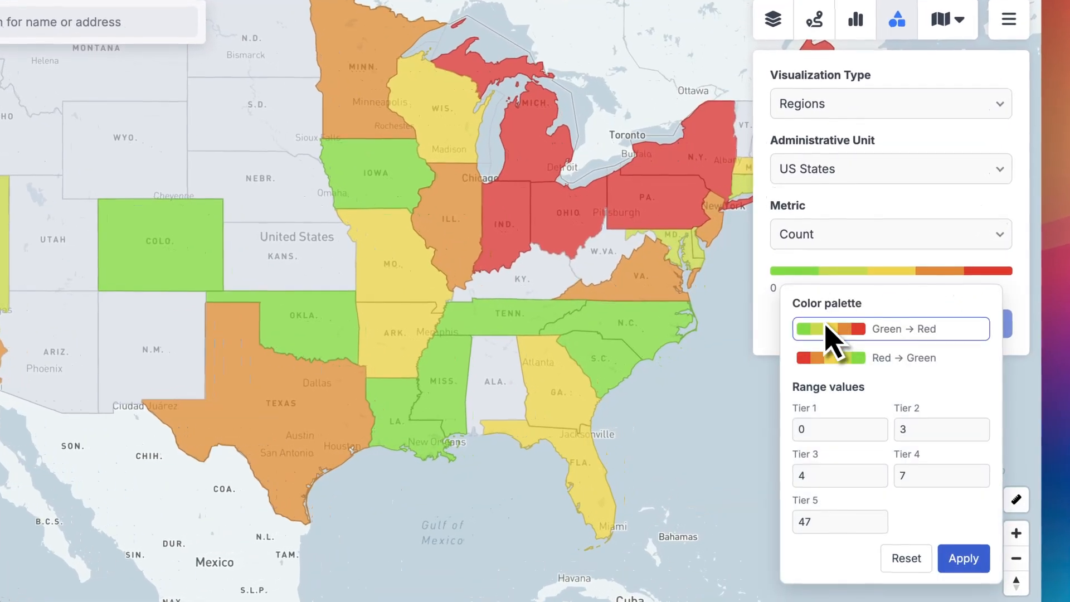
pyautogui.click(837, 357)
pyautogui.click(837, 332)
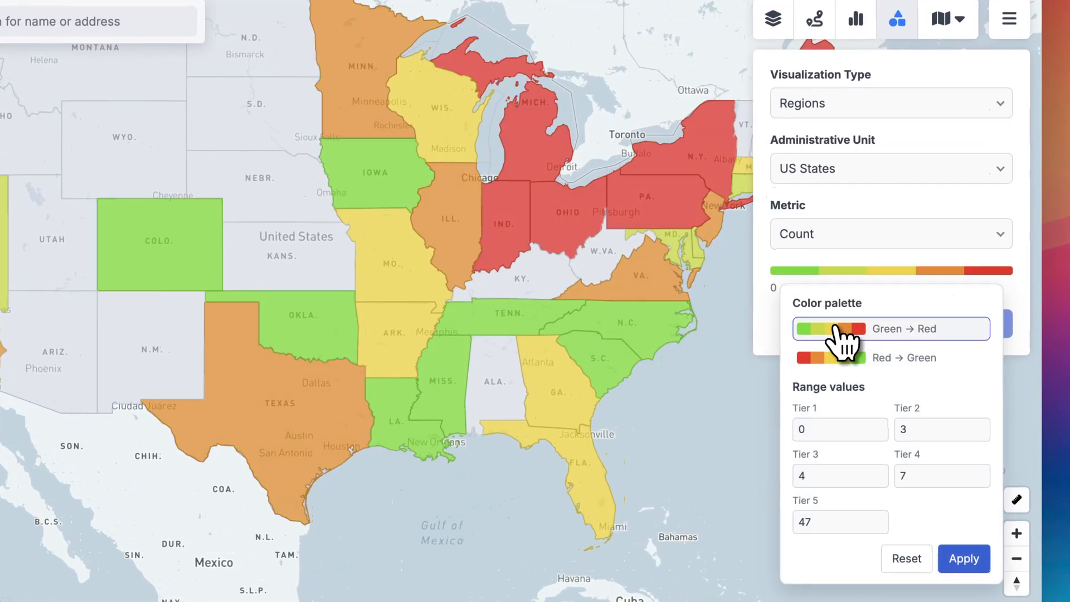
pyautogui.click(831, 206)
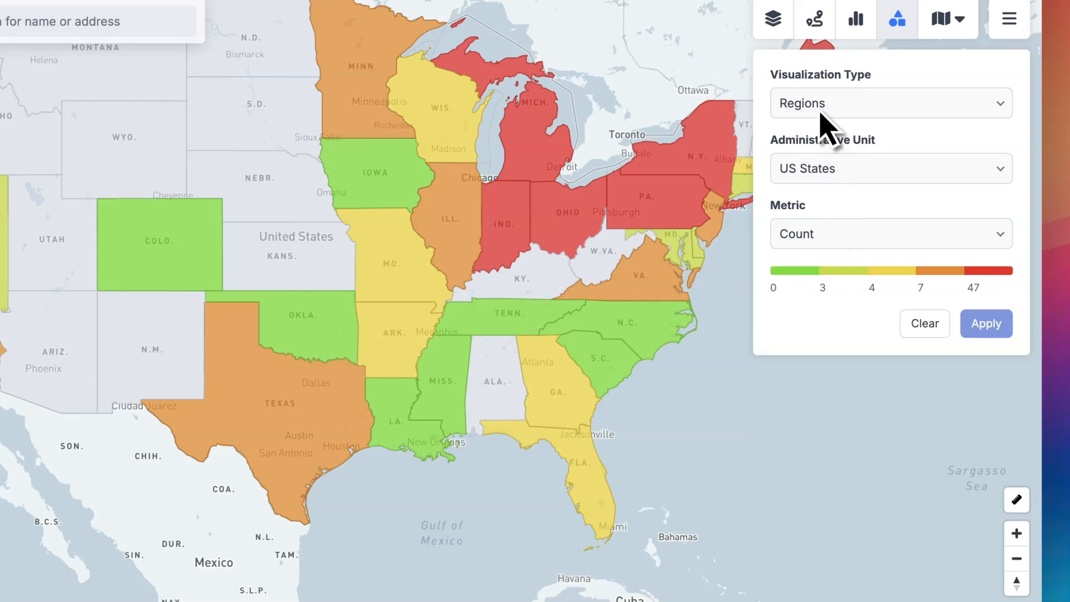
# Apply a Geographical Center visualization of Sample list with equal weight and 5 centers, clearing and reapplying it.
pyautogui.click(821, 115)
pyautogui.click(833, 260)
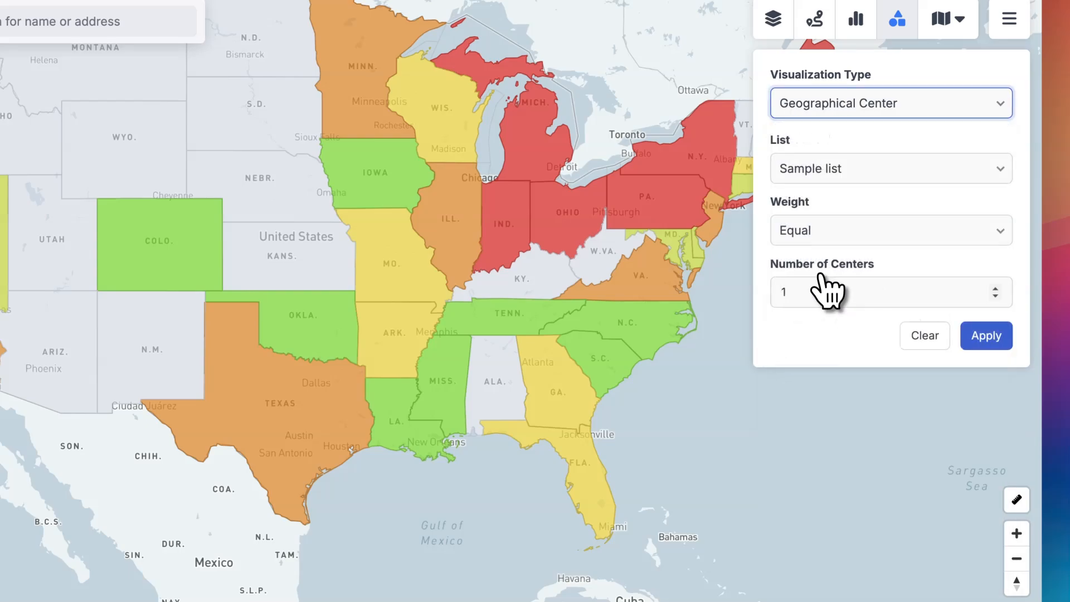
pyautogui.moveTo(815, 291); pyautogui.dragTo(773, 289)
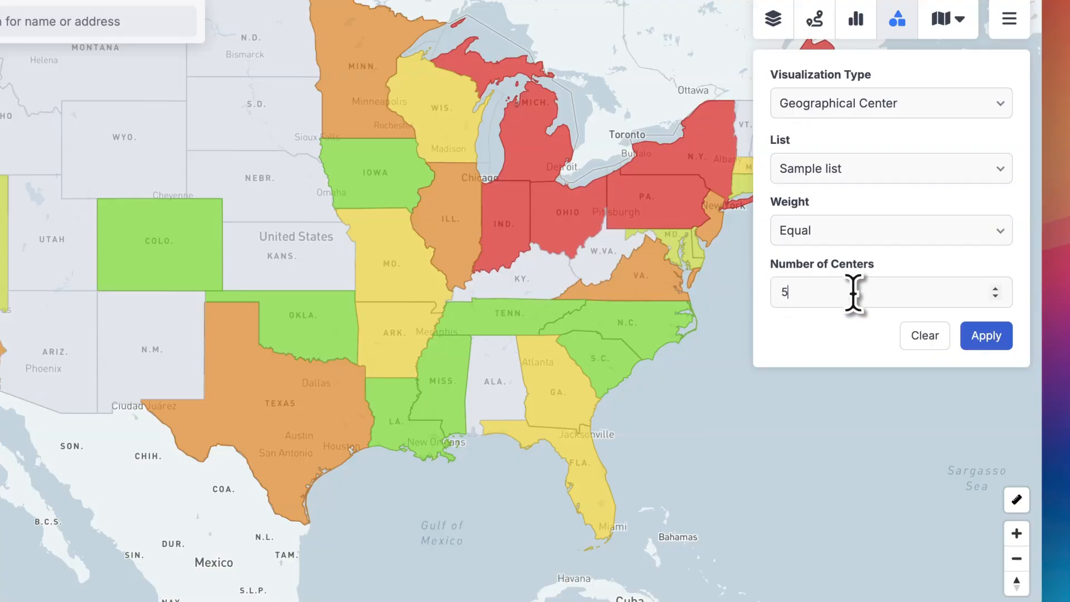
pyautogui.click(995, 334)
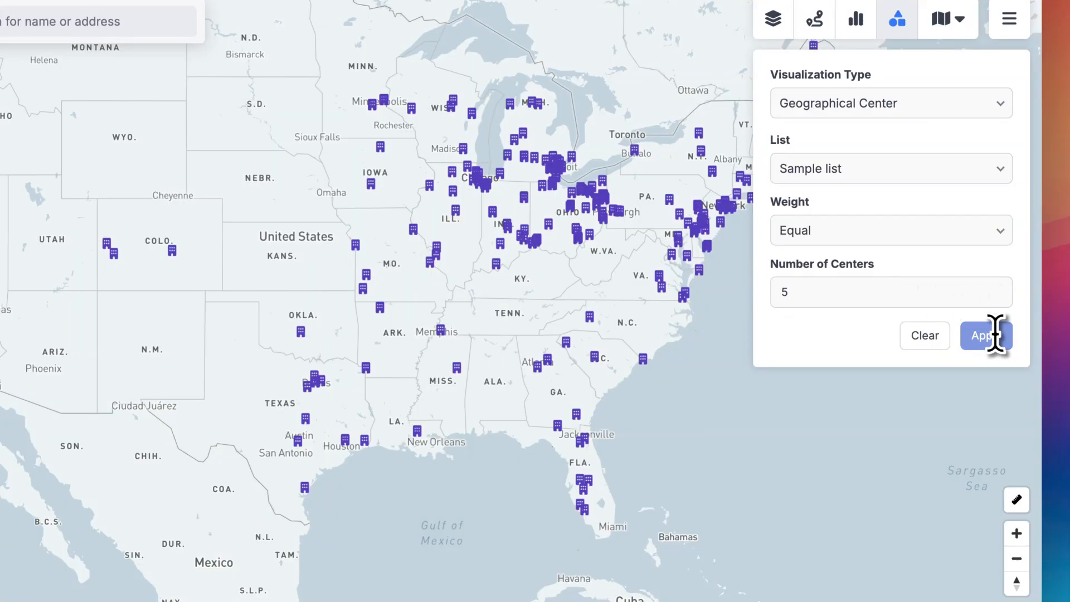
pyautogui.click(937, 338)
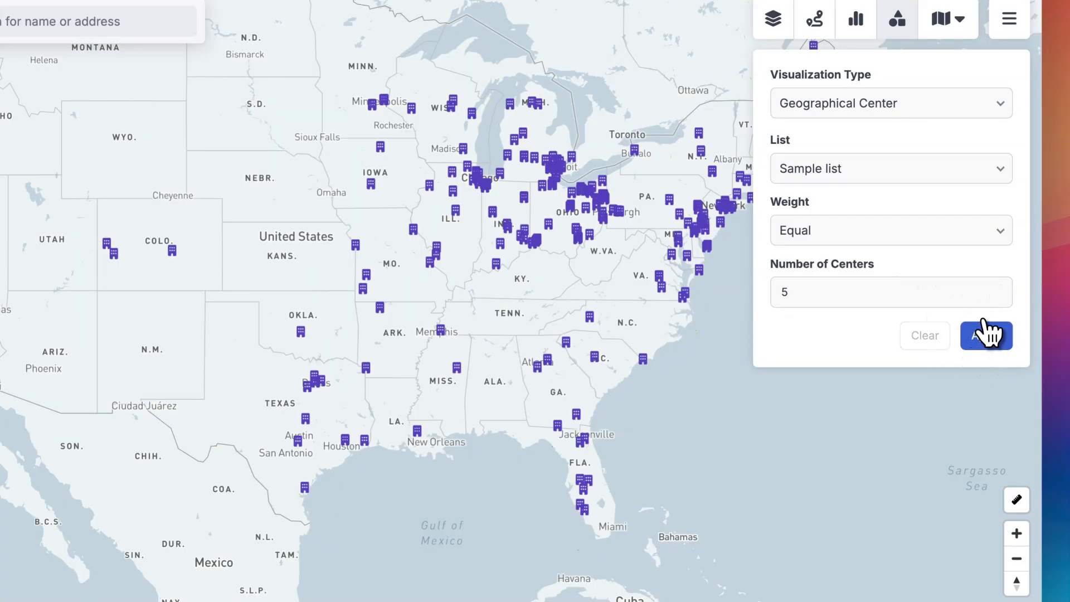
pyautogui.click(990, 334)
# Switch the Geographical Center visualization to the list Sample Sheet - Sheet 2 and apply it.
pyautogui.click(866, 168)
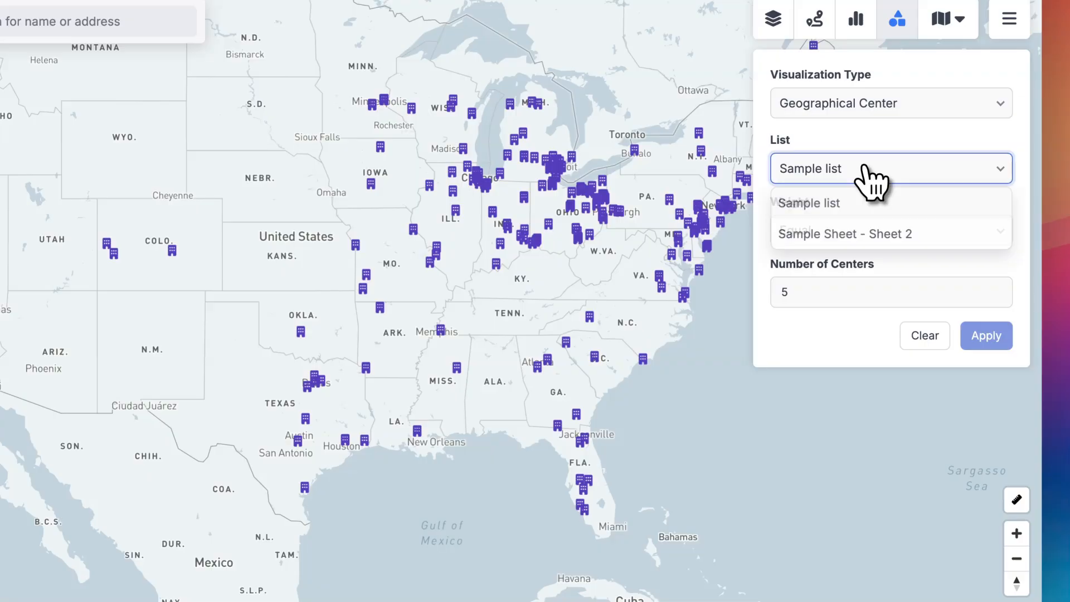
pyautogui.click(851, 238)
pyautogui.click(989, 338)
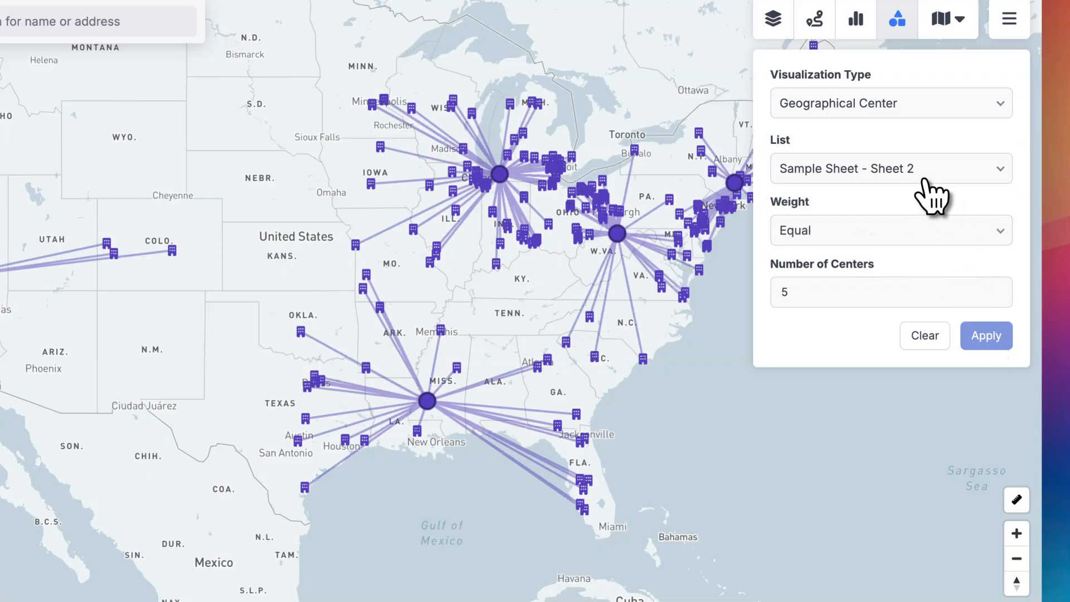
# Apply a Demographic Data visualization showing Total Population for US States.
pyautogui.click(882, 107)
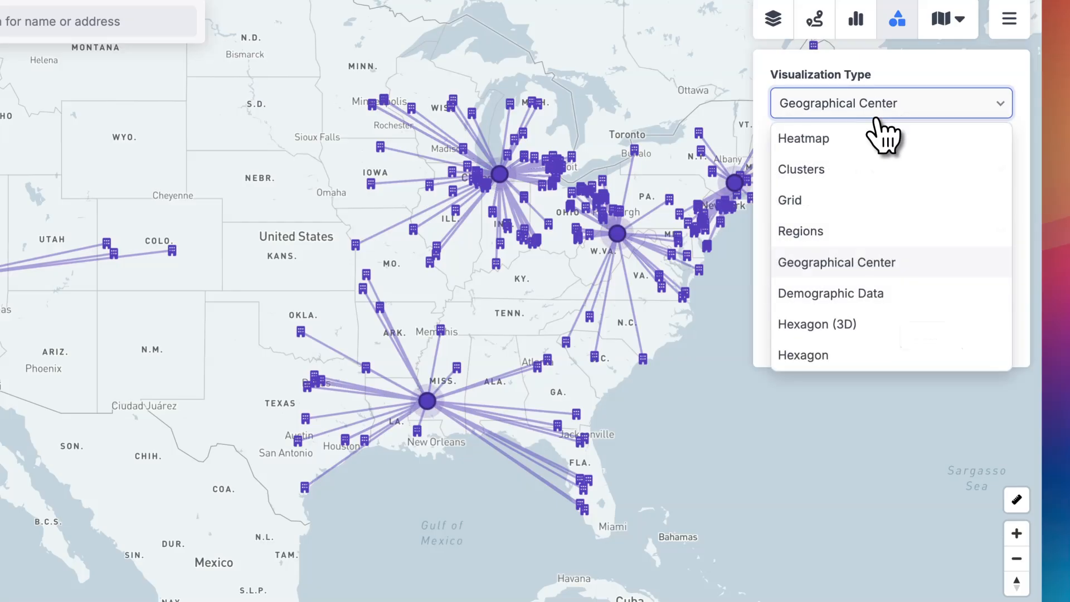
pyautogui.click(867, 295)
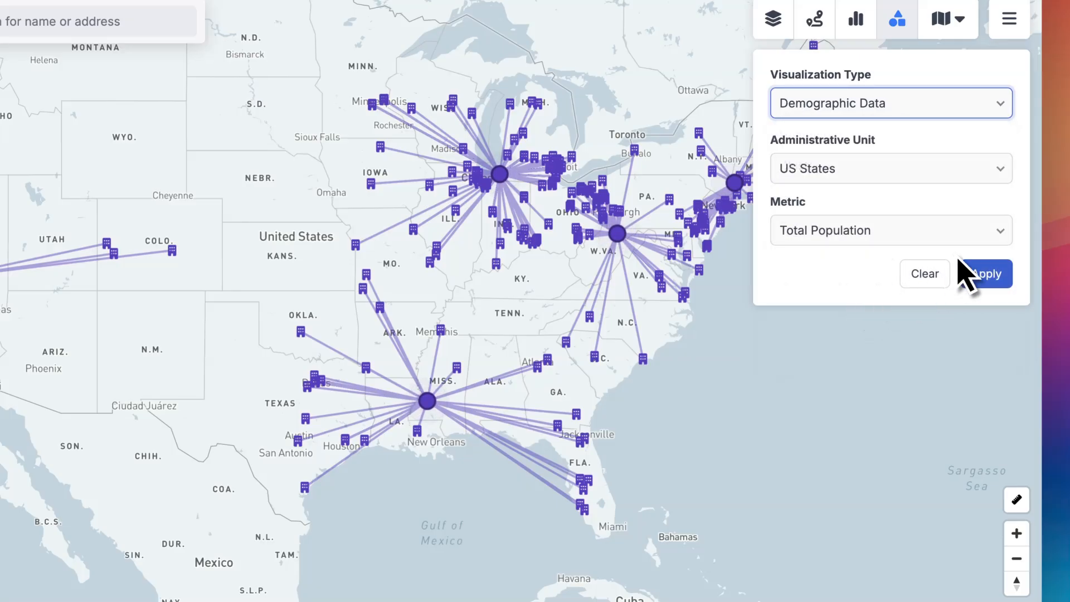
pyautogui.click(986, 274)
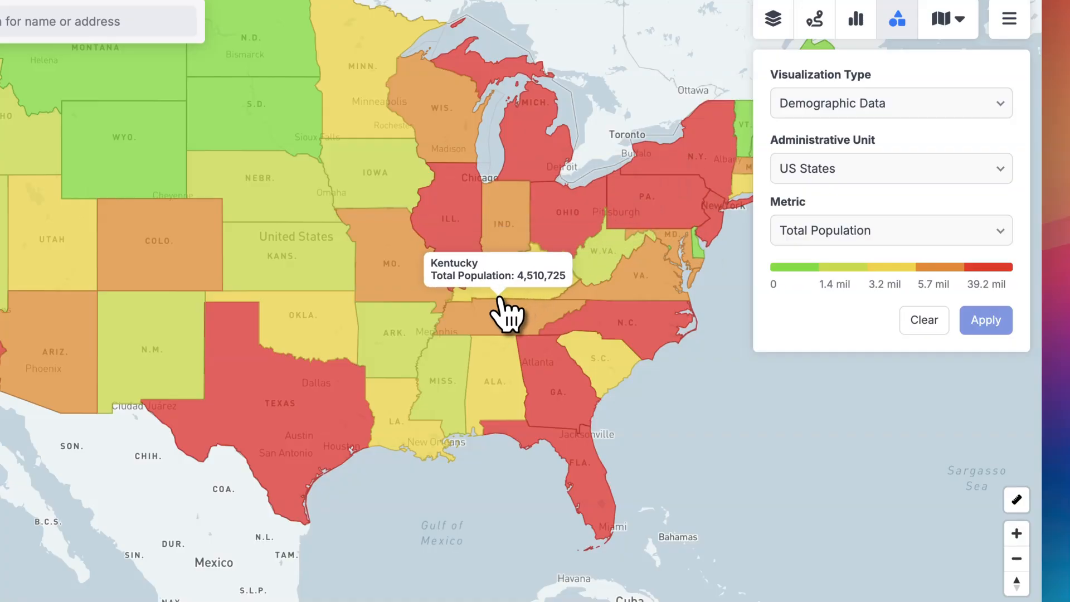
# Change the demographic visualization's administrative unit to US Counties, apply it, and inspect the county populations up close.
pyautogui.click(818, 177)
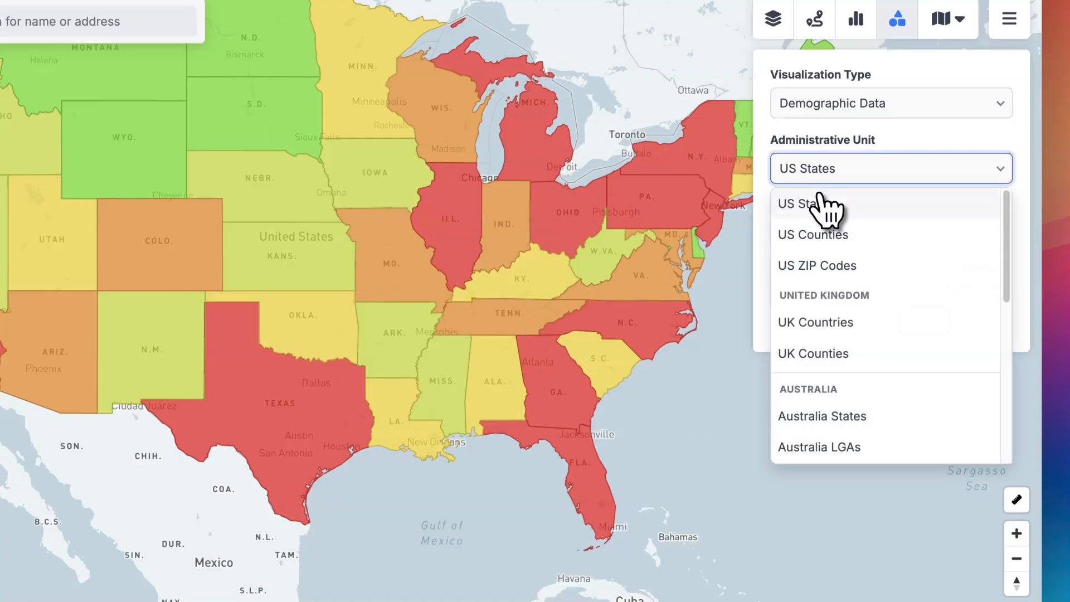
pyautogui.click(829, 242)
pyautogui.click(997, 326)
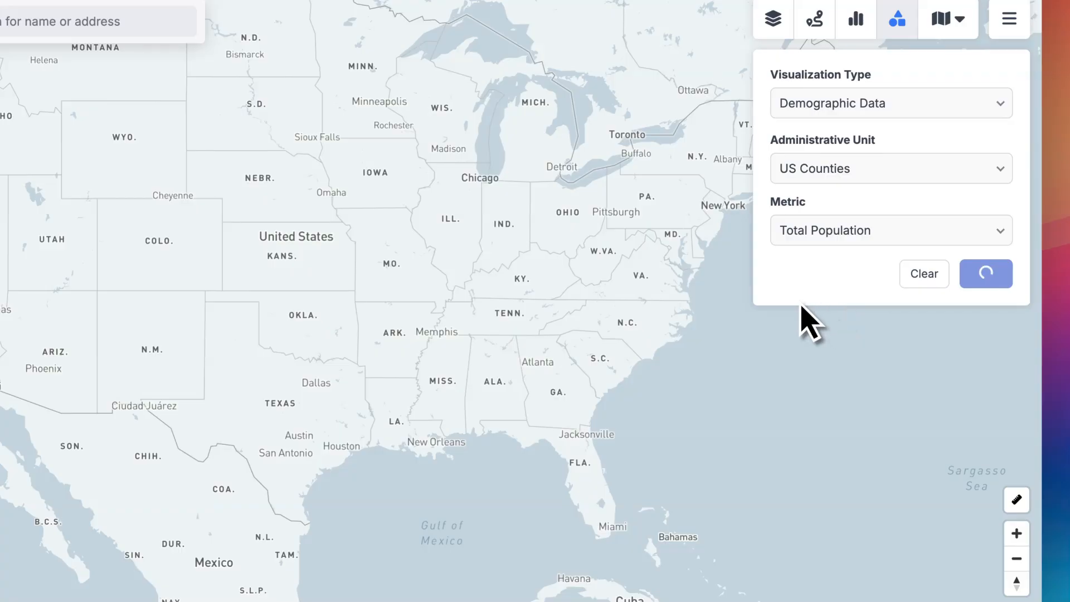
pyautogui.scroll(5, 440, 290)
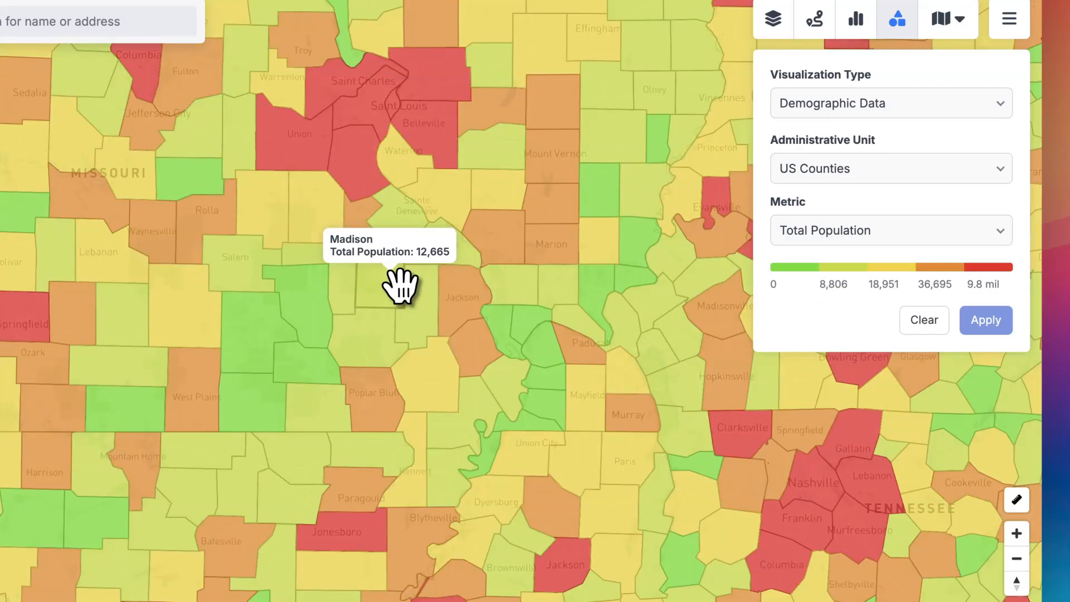
# Apply a Hexagon visualization with the Count metric, inspect it across the eastern United States, and clear it.
pyautogui.click(879, 103)
pyautogui.click(824, 357)
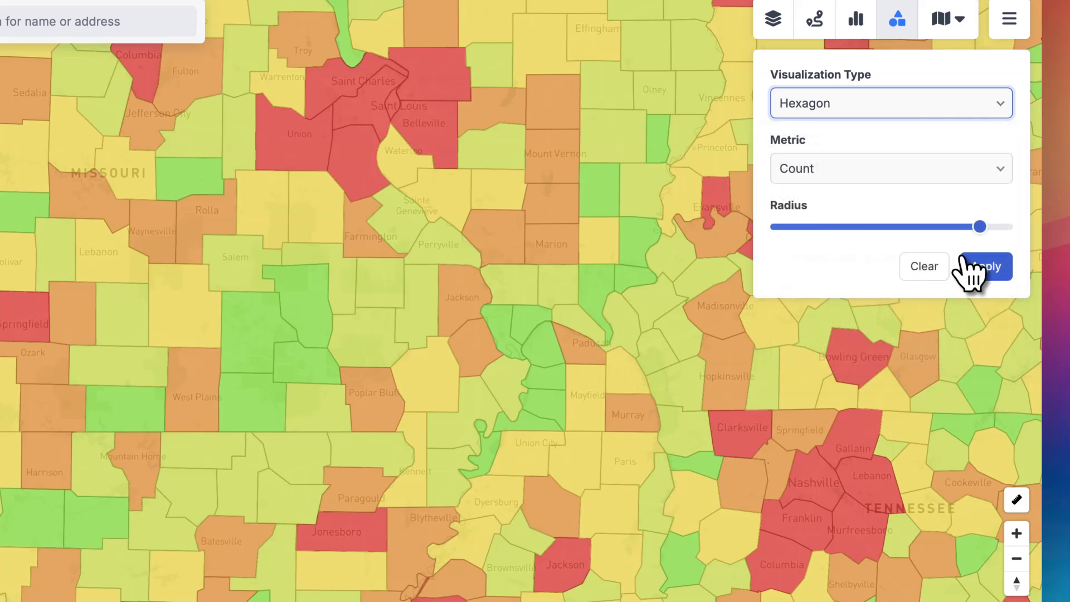
pyautogui.click(995, 265)
pyautogui.scroll(-2, 609, 363)
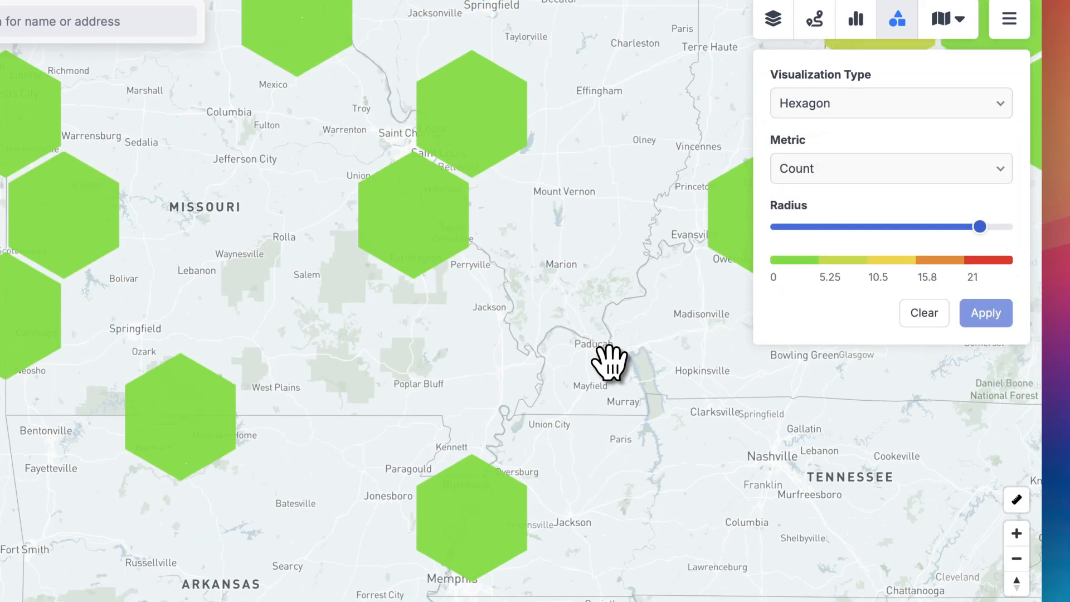
pyautogui.scroll(-5, 612, 363)
pyautogui.moveTo(657, 358); pyautogui.dragTo(490, 395)
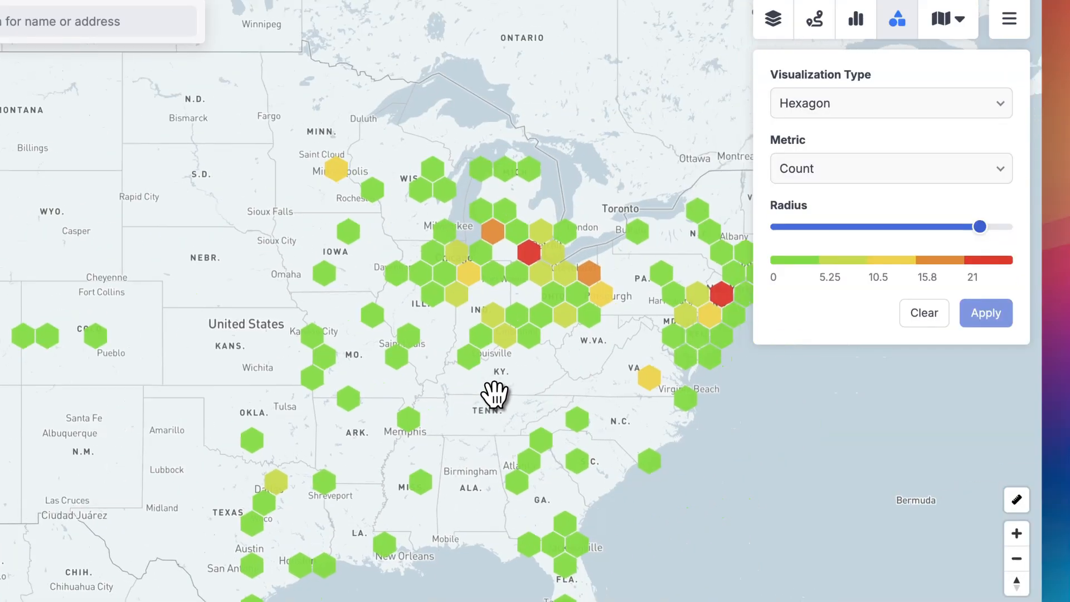
pyautogui.scroll(2, 500, 363)
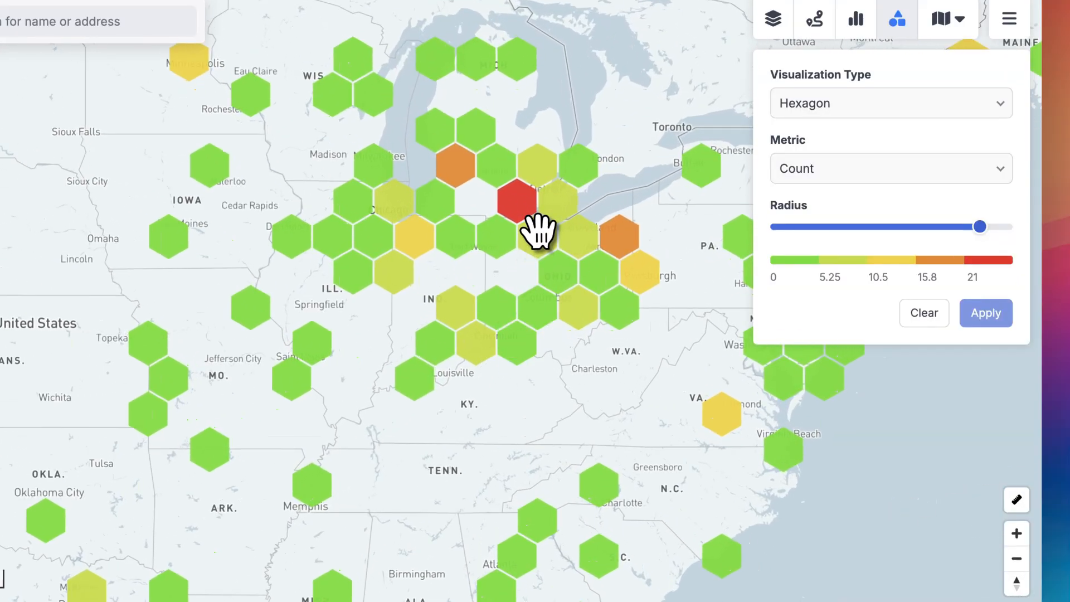
pyautogui.click(940, 313)
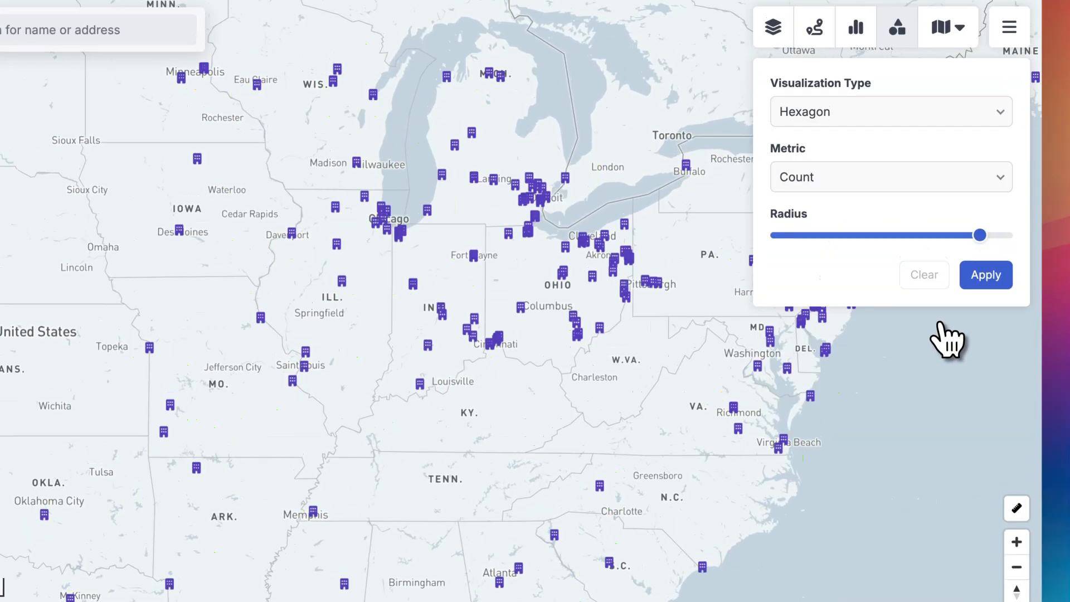
# Switch the base map to the street style, and change it to Dark.
pyautogui.click(942, 25)
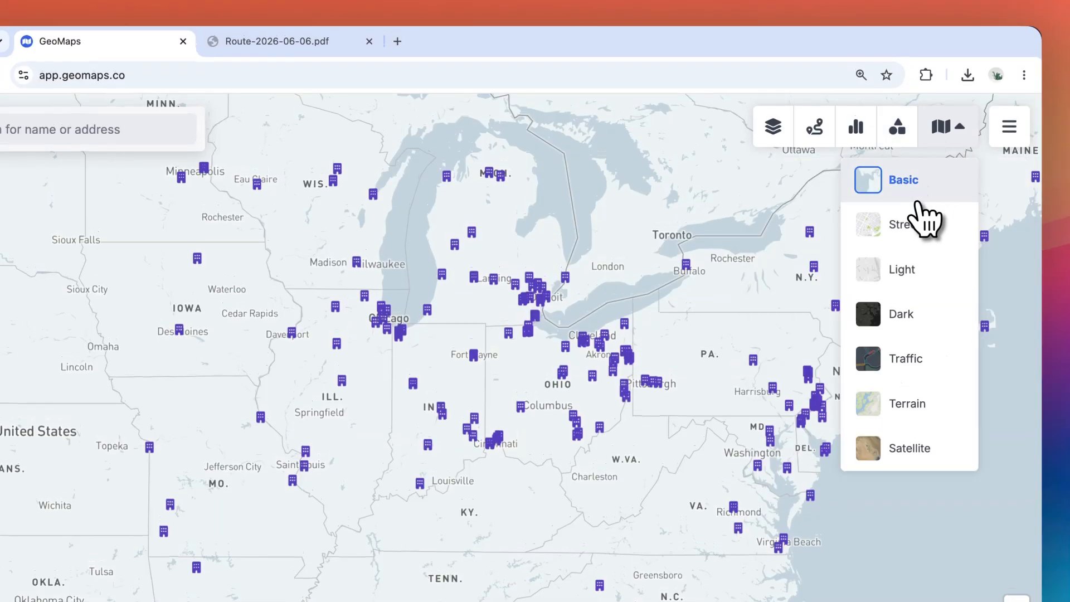
pyautogui.click(922, 226)
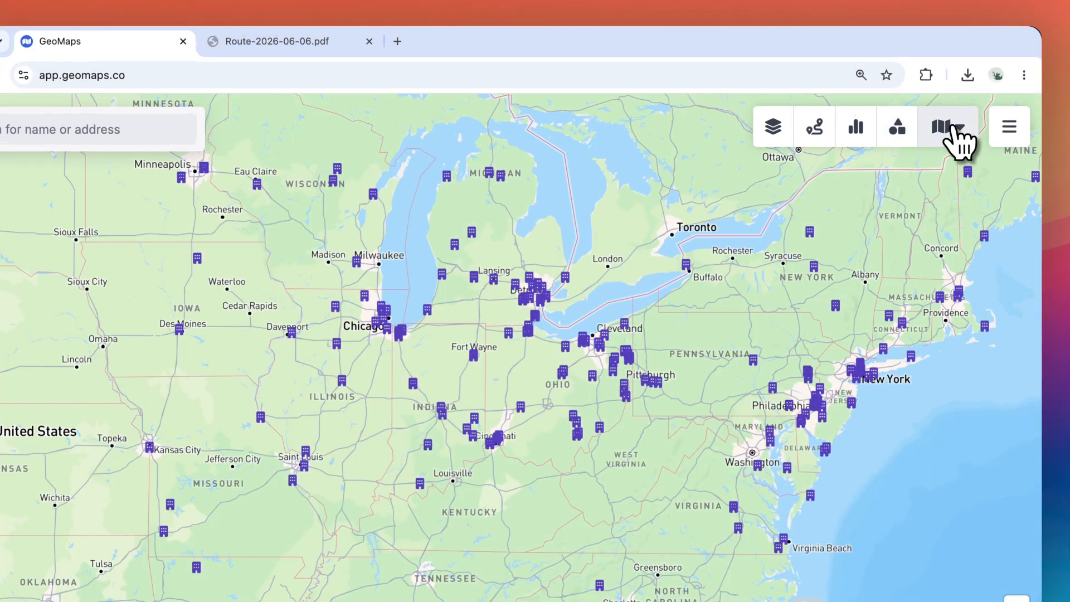
pyautogui.click(953, 137)
pyautogui.click(899, 330)
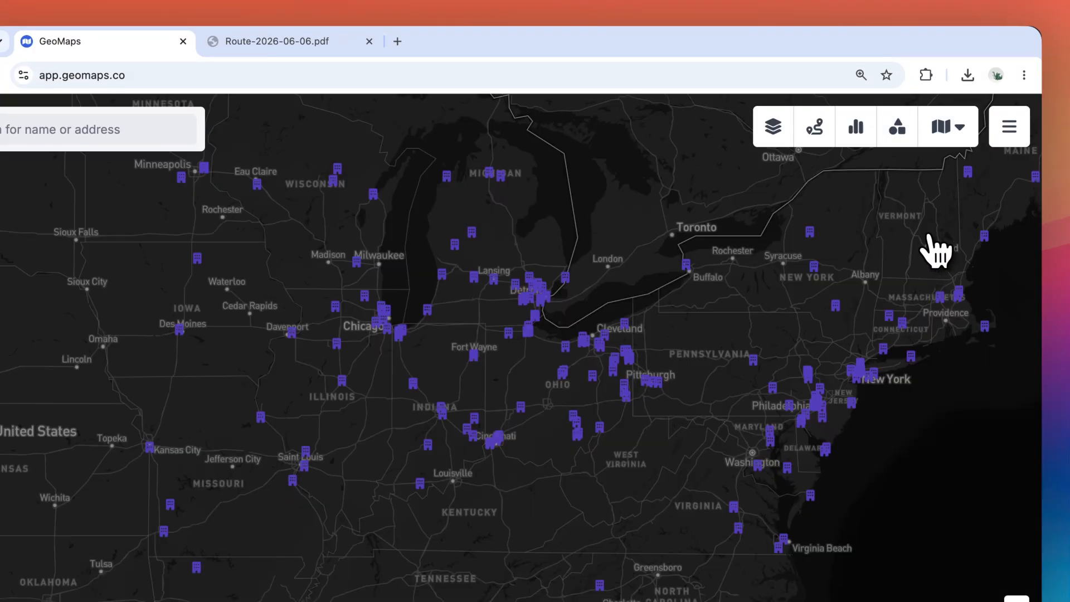
# Change the base map from dark to the light grey-blue style.
pyautogui.click(961, 136)
pyautogui.click(942, 181)
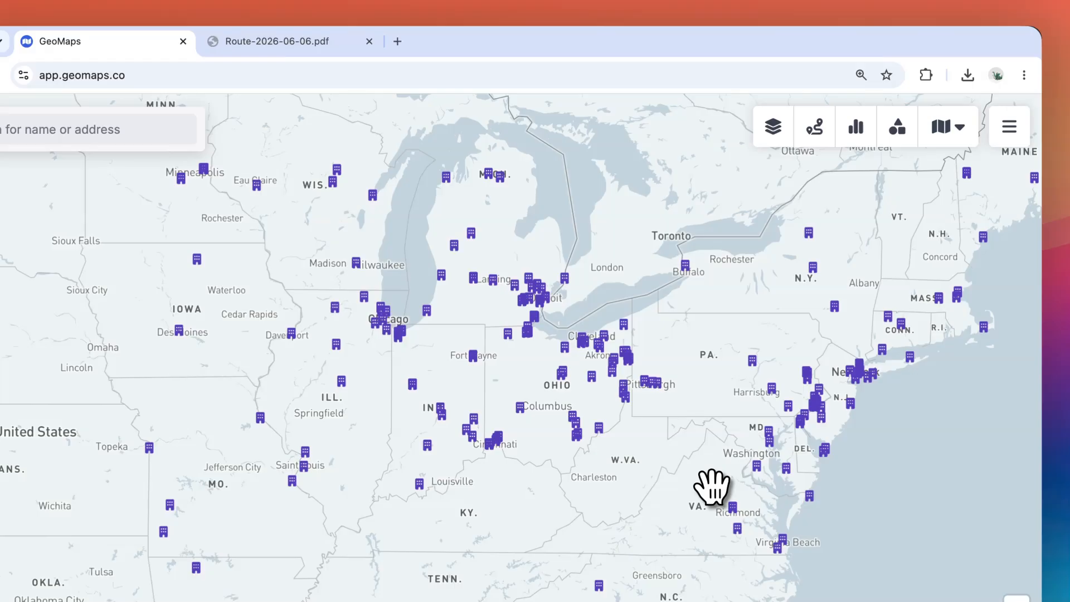
# Publish a new map from the Store locator template, using Sample Sheet - Sheet 2 as its data, and generate it.
pyautogui.click(1009, 128)
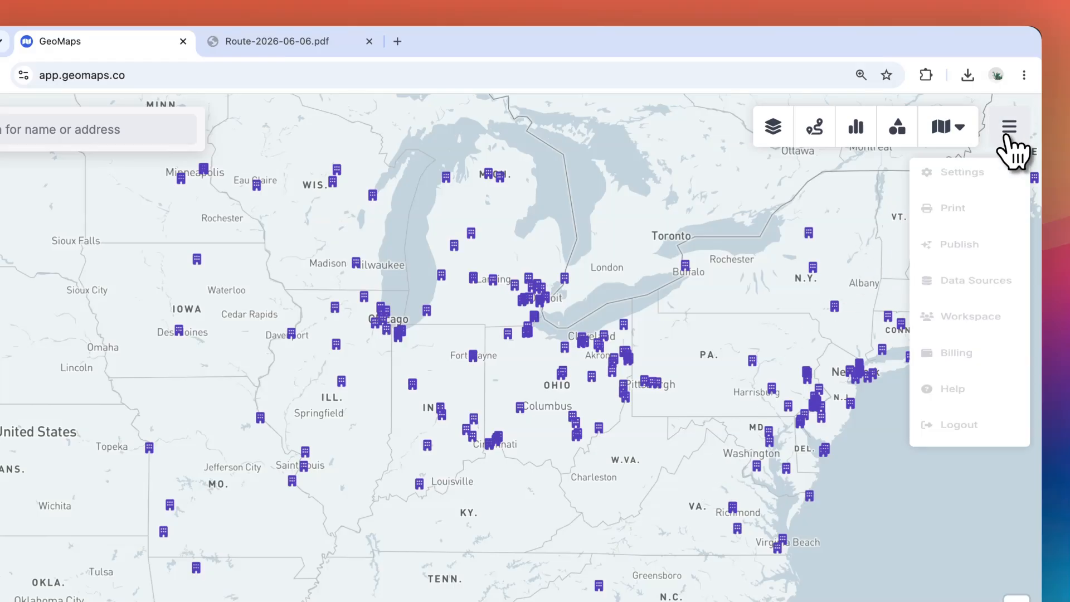
pyautogui.click(957, 248)
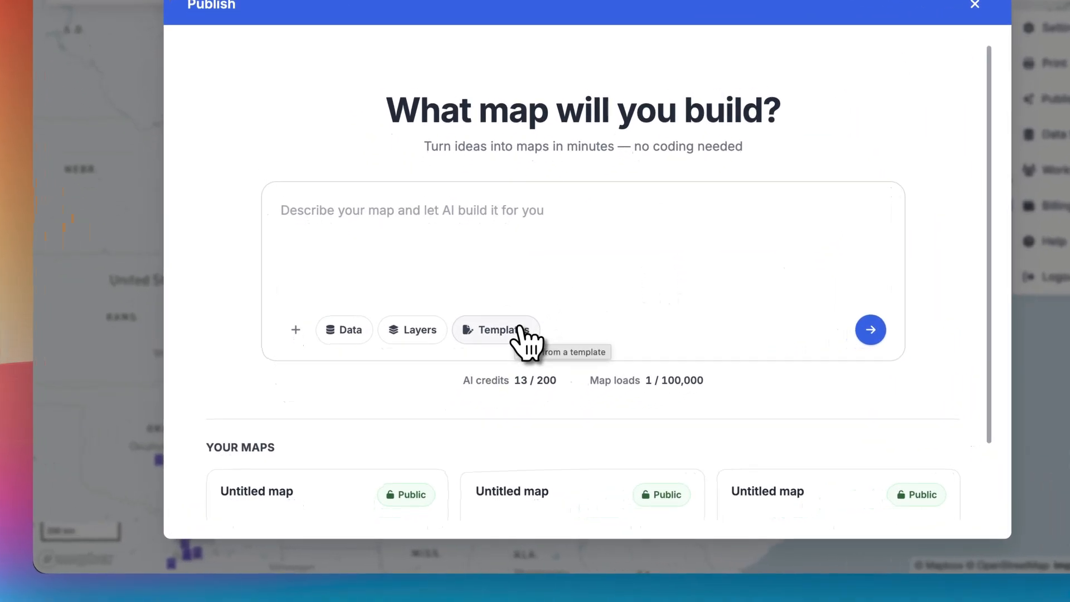
pyautogui.click(466, 381)
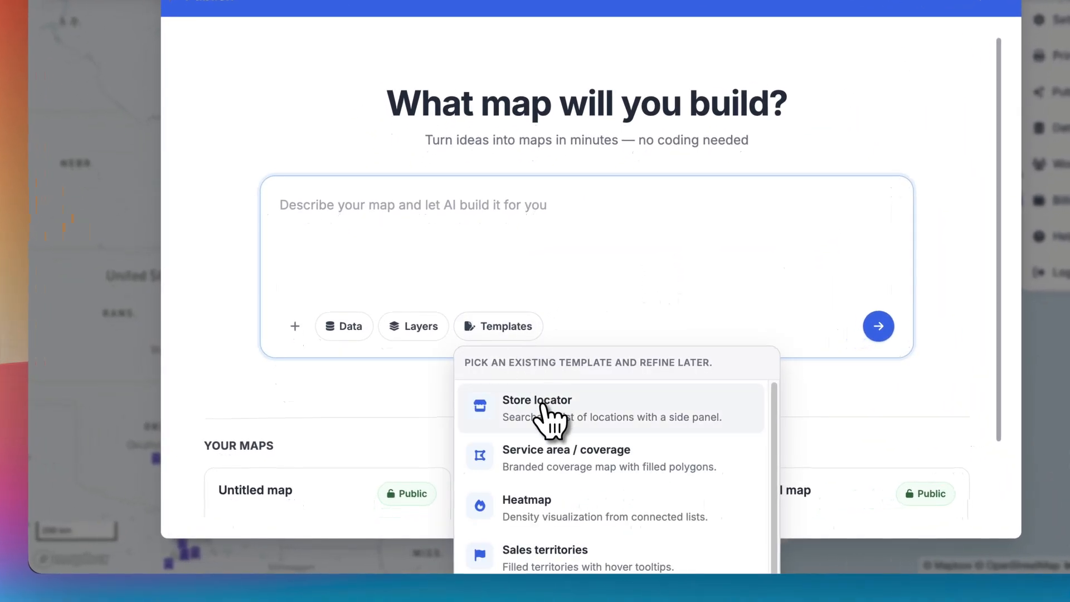
pyautogui.click(539, 399)
pyautogui.click(343, 329)
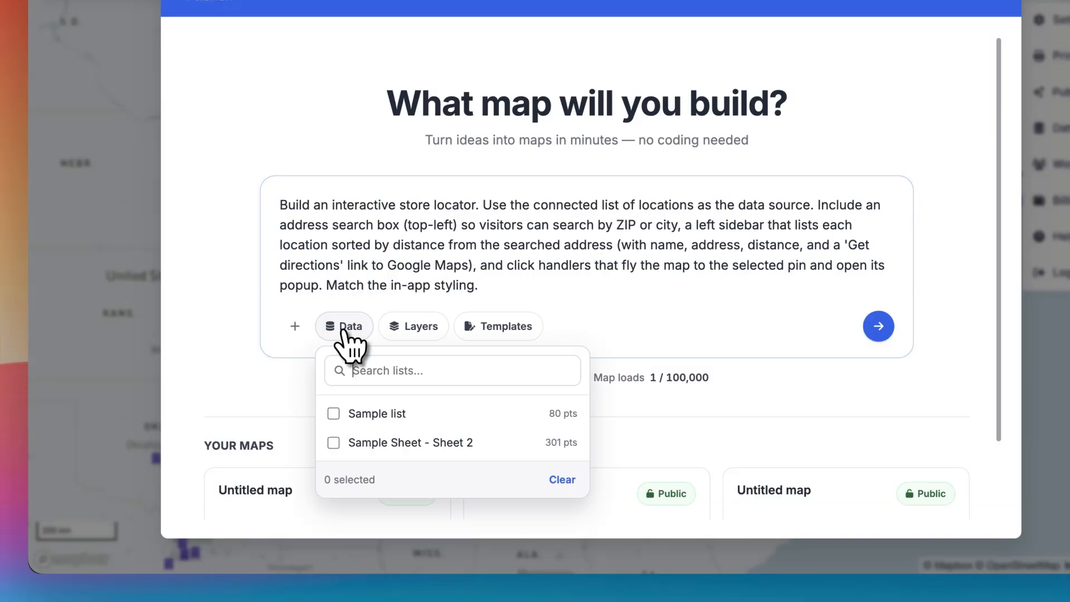
pyautogui.click(370, 442)
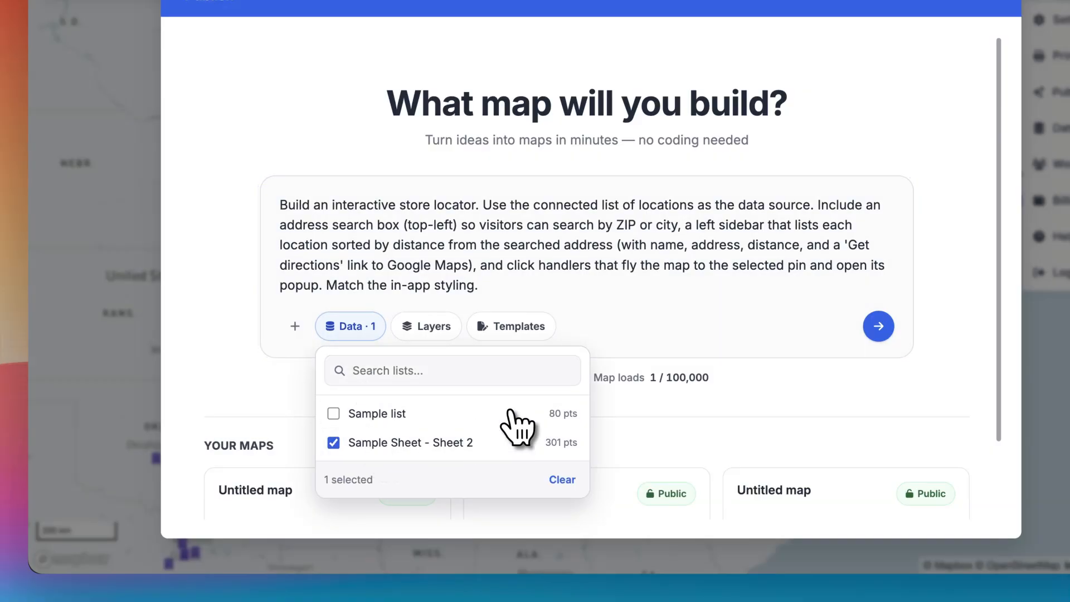
pyautogui.click(878, 326)
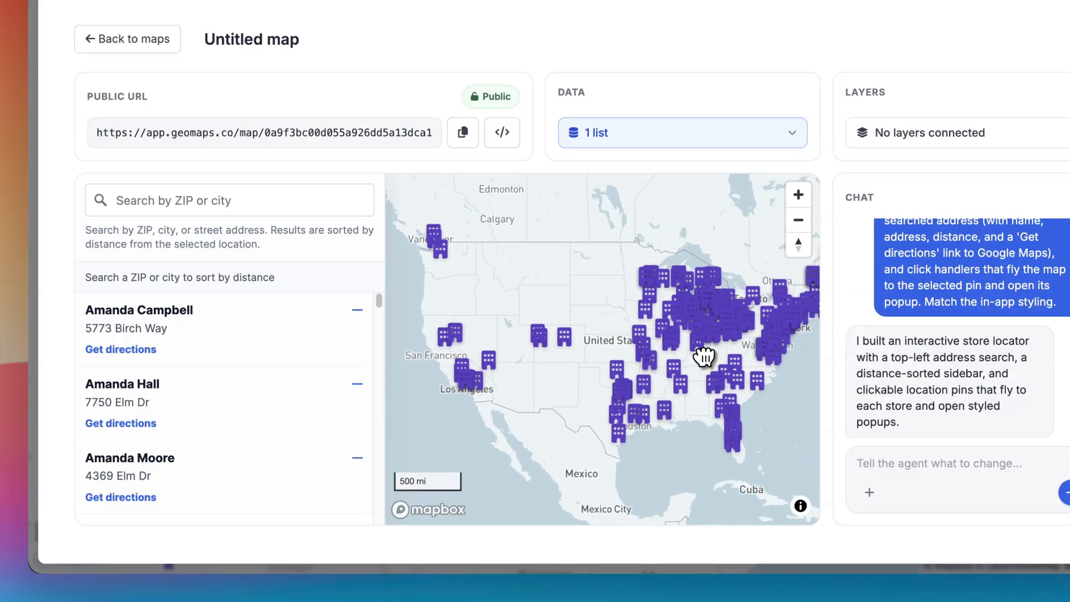
# Ask the map's AI chat to make the icons blue, and inspect the restyled locations across the United States.
pyautogui.click(892, 465)
pyautogui.click(889, 460)
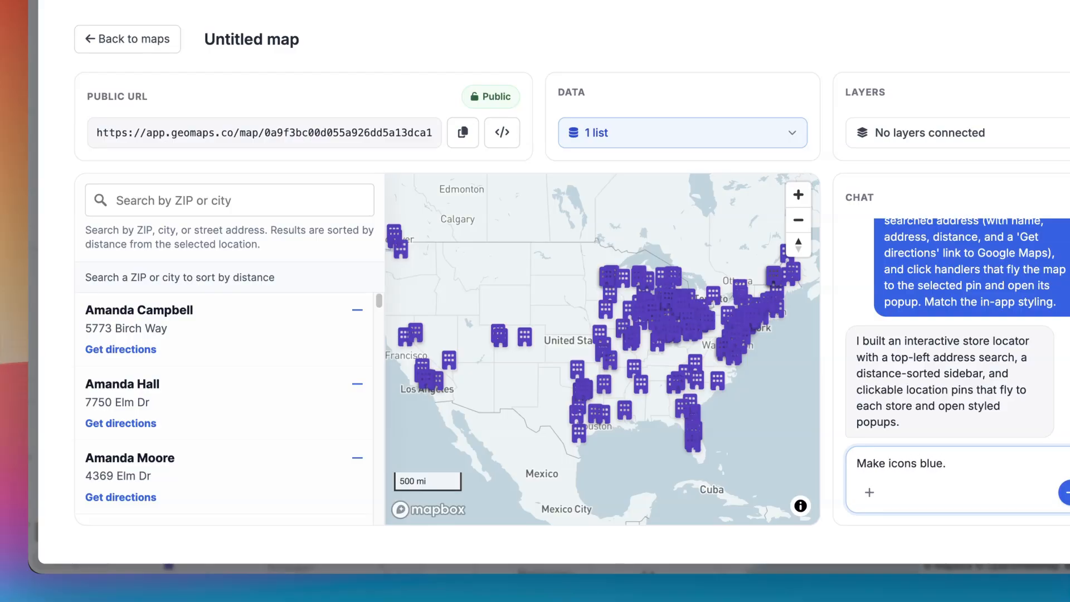
pyautogui.press('Return')
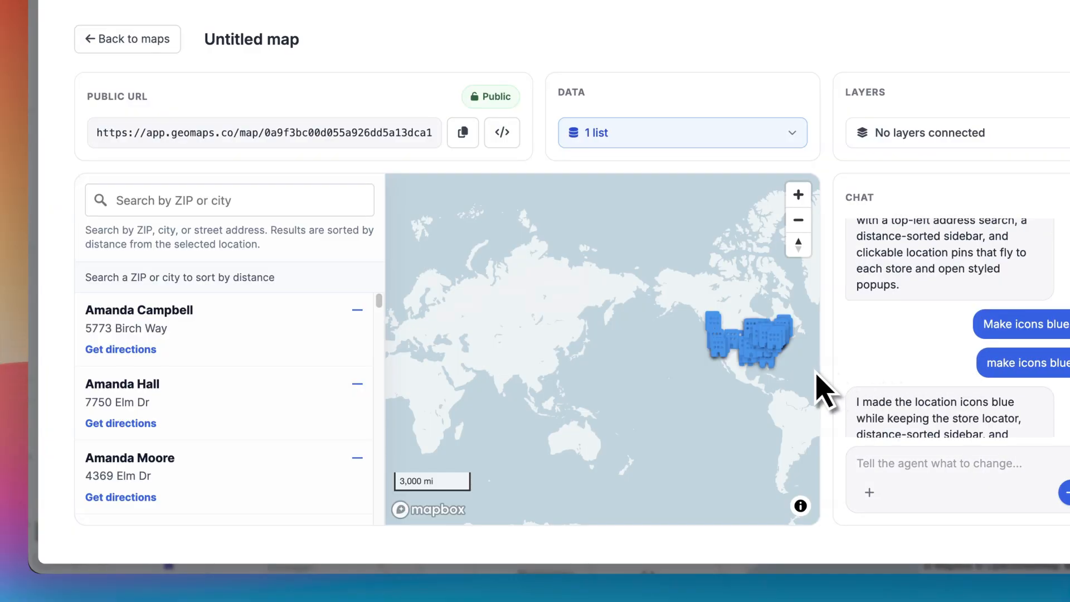
pyautogui.scroll(10, 796, 370)
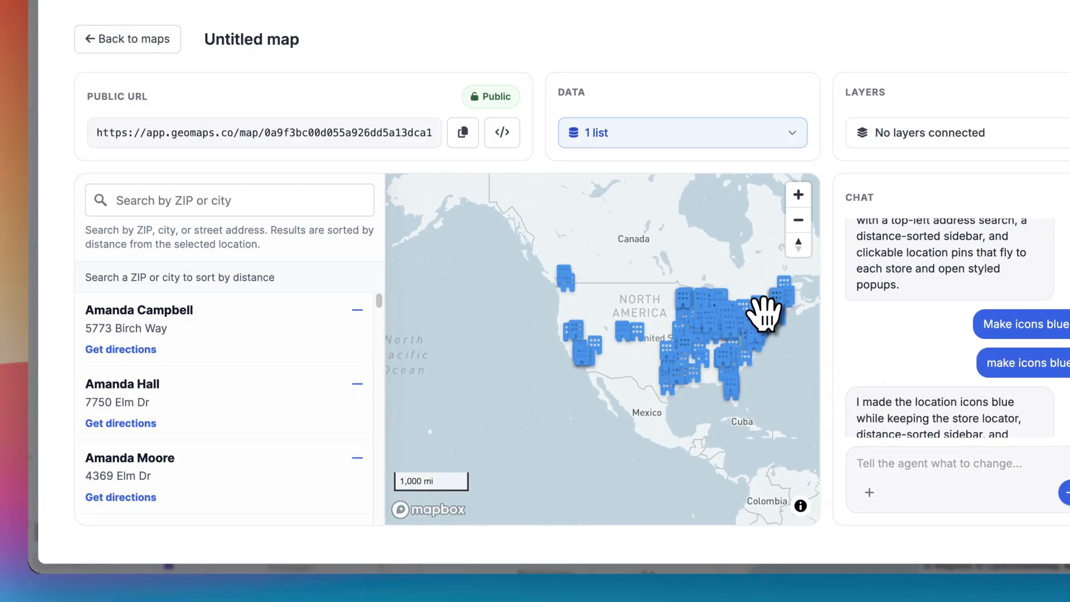
pyautogui.moveTo(762, 283); pyautogui.dragTo(766, 271)
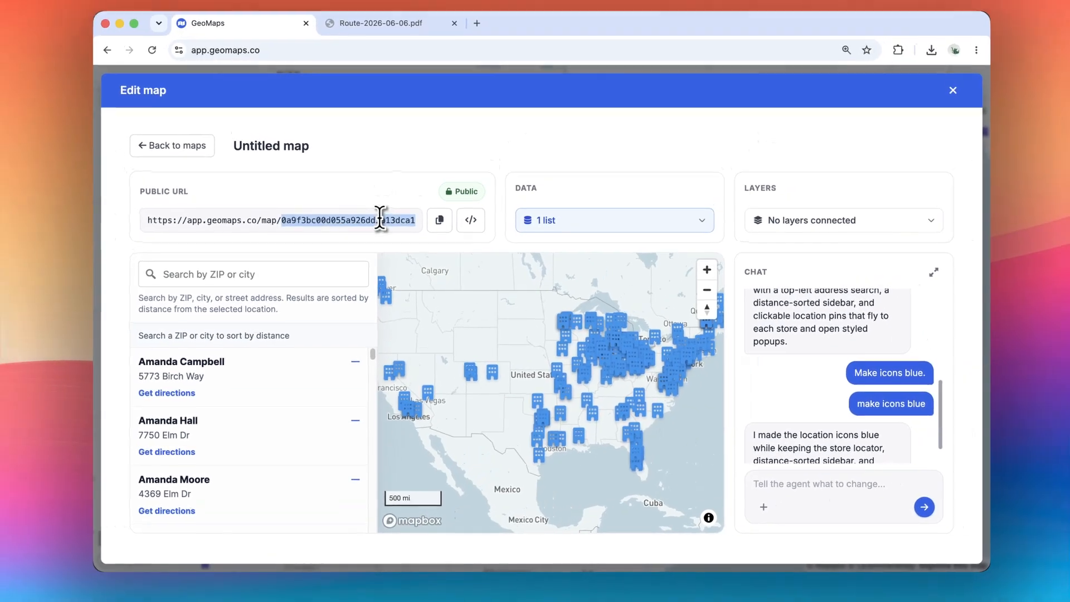
# Copy the store locator's full public URL and open the published map in a new browser tab.
pyautogui.tripleClick(393, 133)
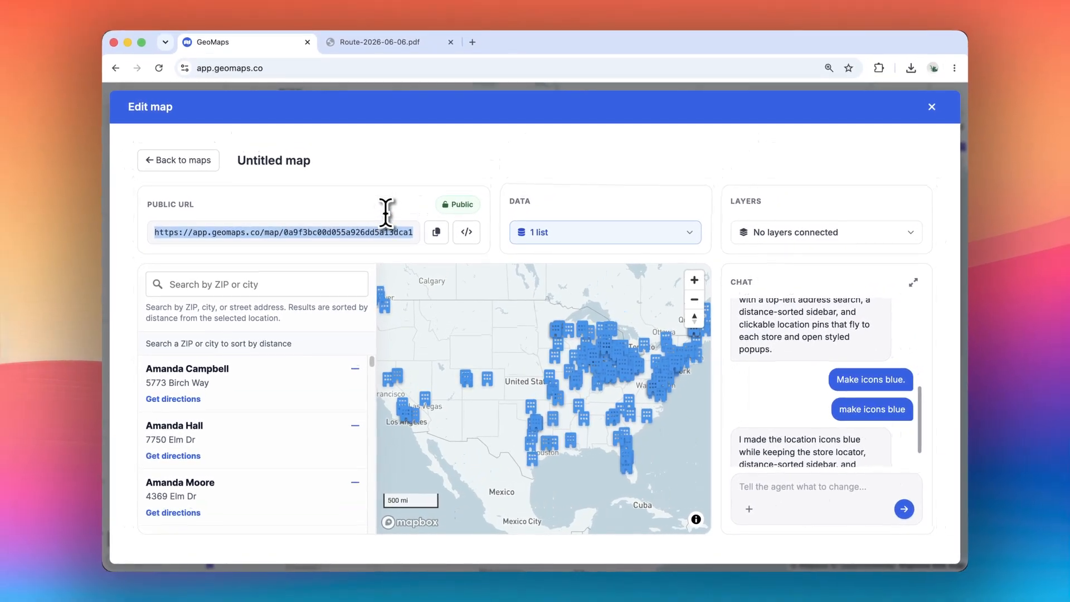
pyautogui.press('super+c')
pyautogui.click(472, 42)
pyautogui.press('super+v')
pyautogui.press('Return')
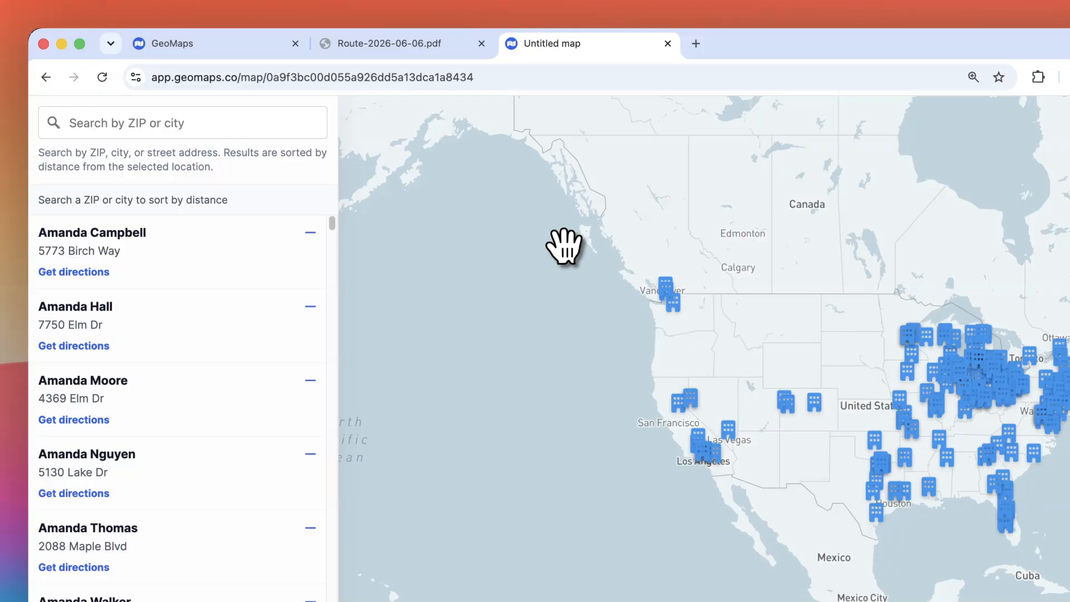
# Back in the map editor, make the published map password protected, enter and save the access password, and close the editor.
pyautogui.click(226, 53)
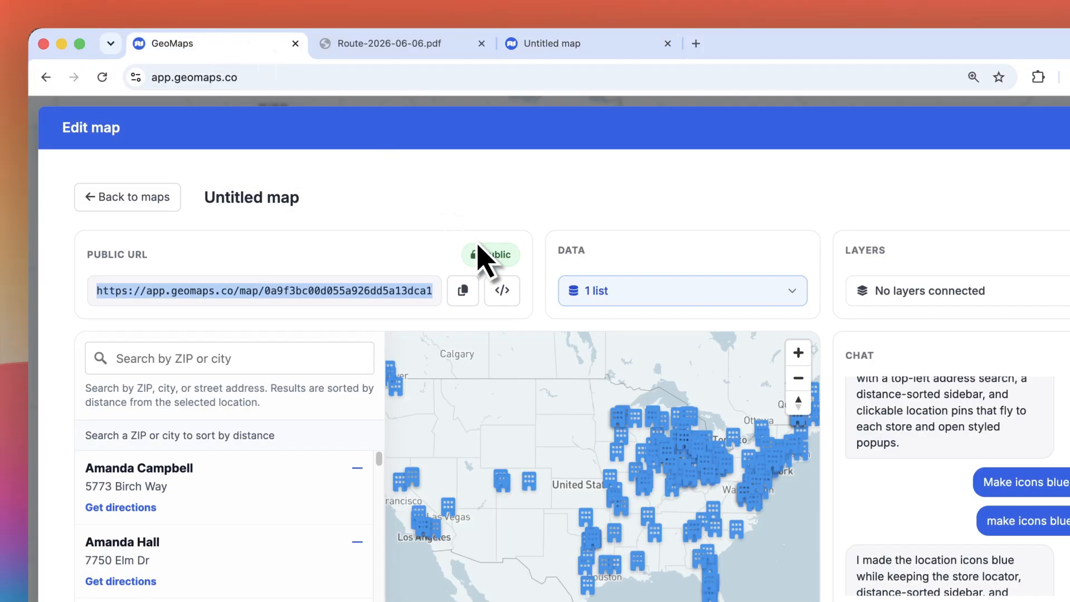
pyautogui.click(489, 256)
pyautogui.click(501, 317)
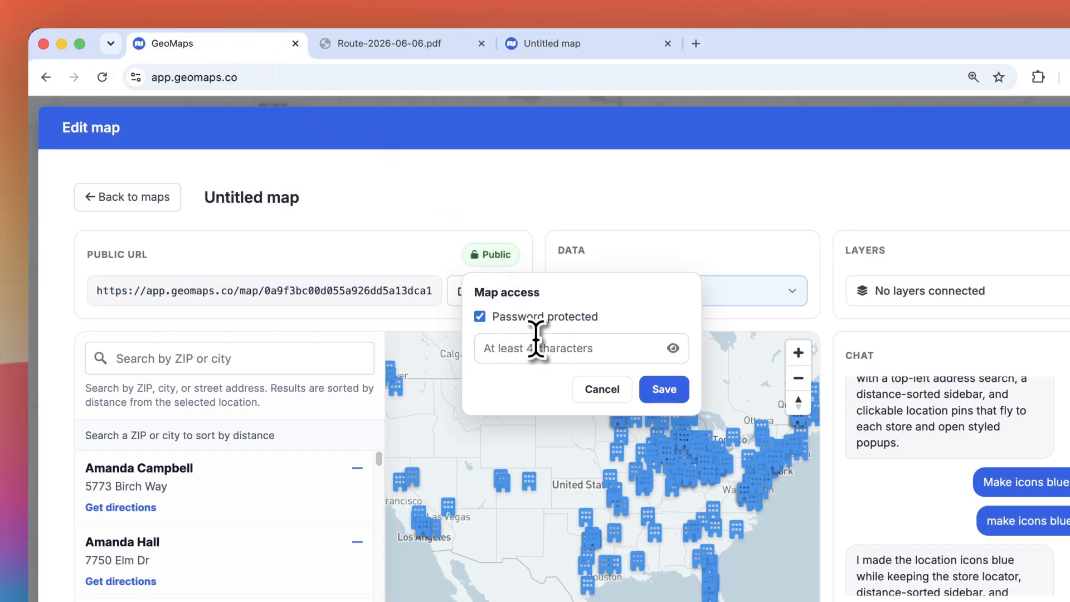
pyautogui.write('••')
pyautogui.click(673, 390)
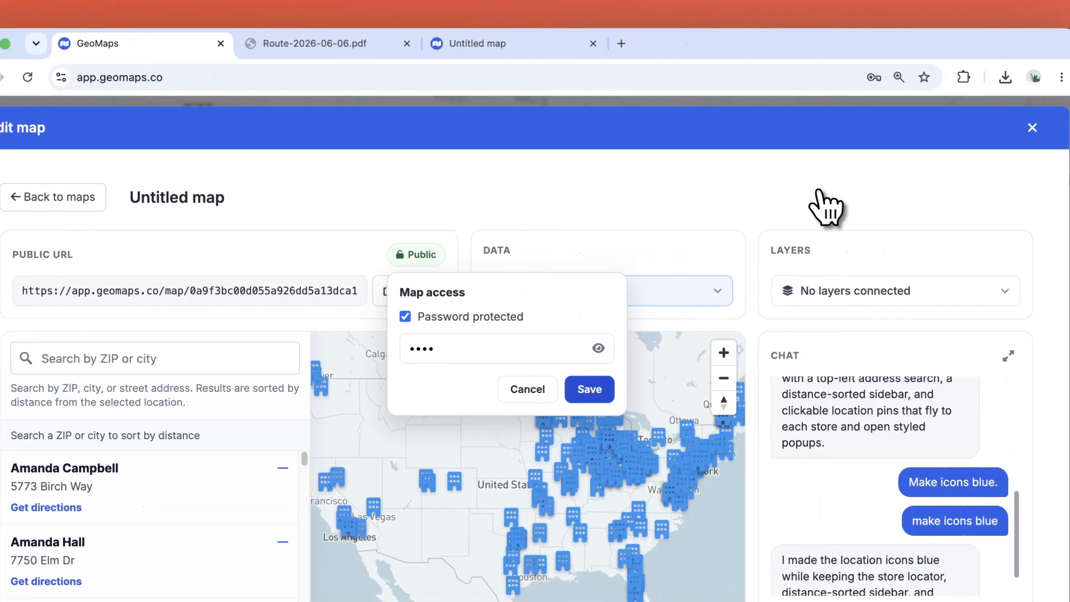
pyautogui.click(884, 113)
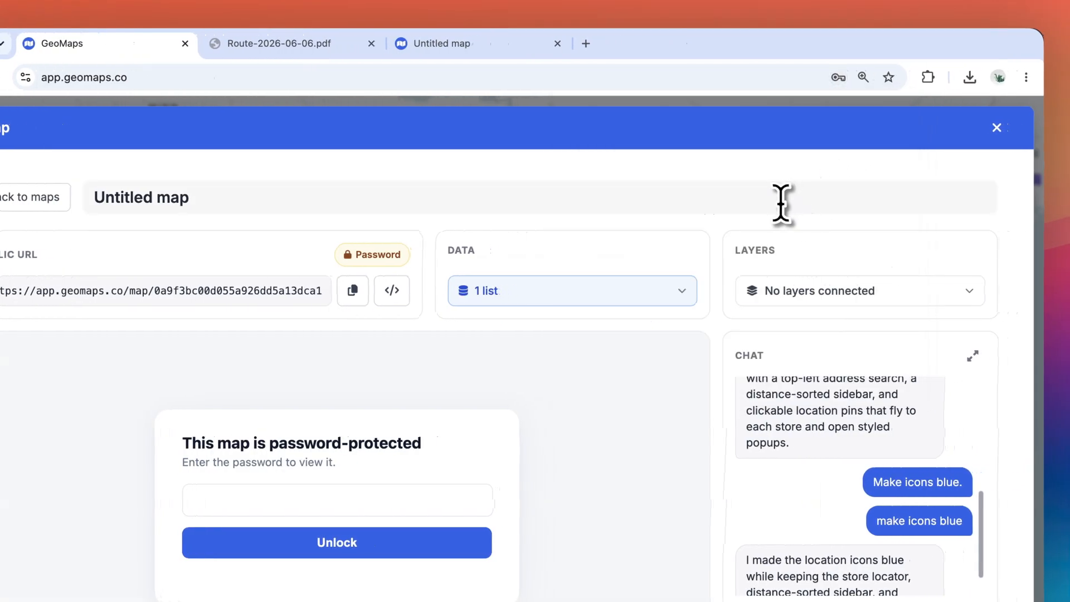
pyautogui.click(998, 129)
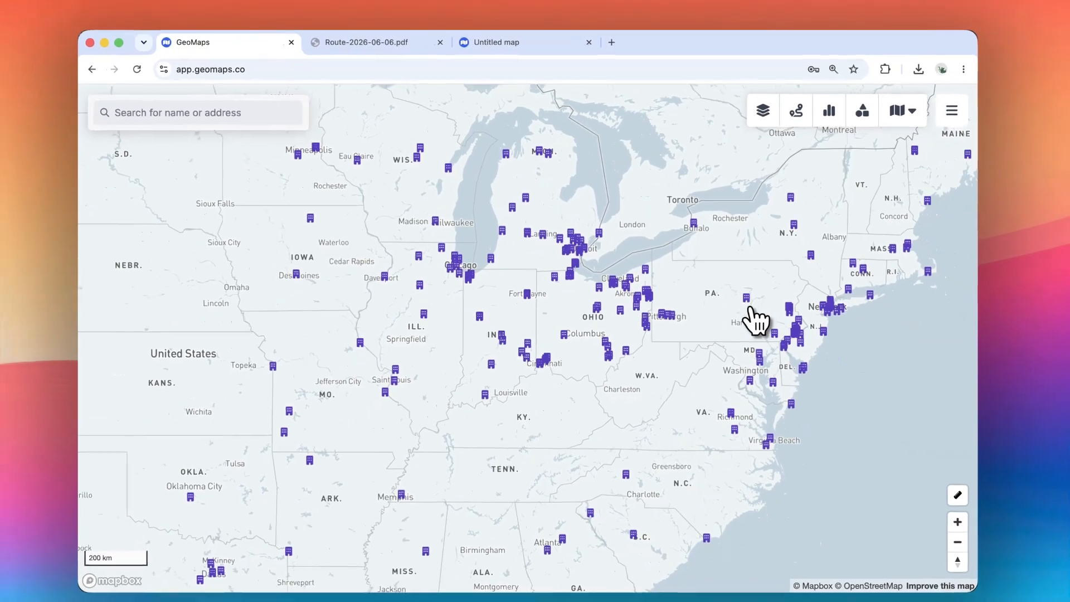
pyautogui.scroll(-5, 757, 320)
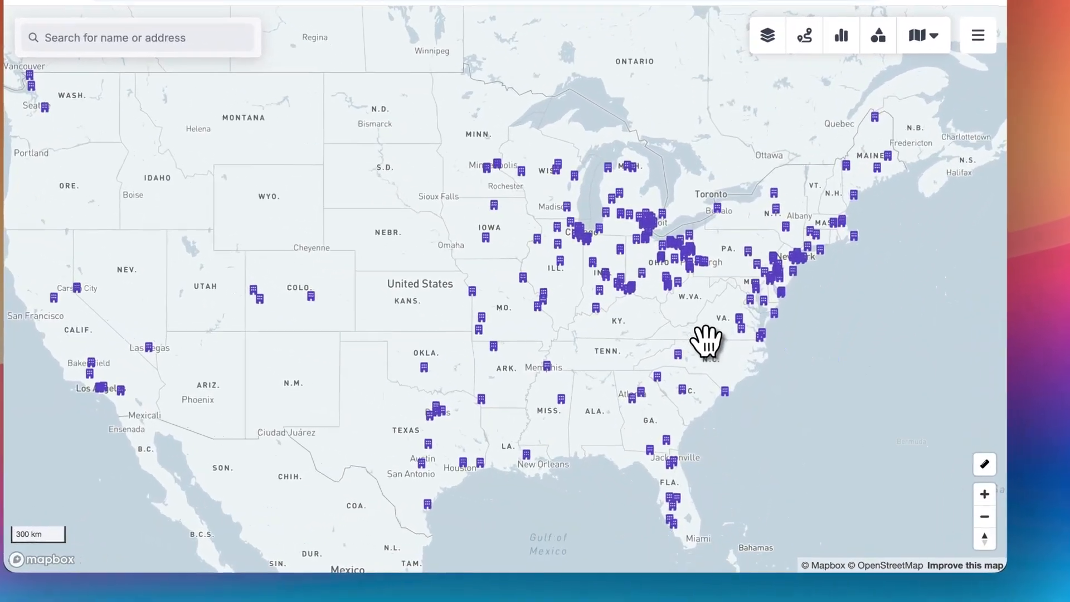